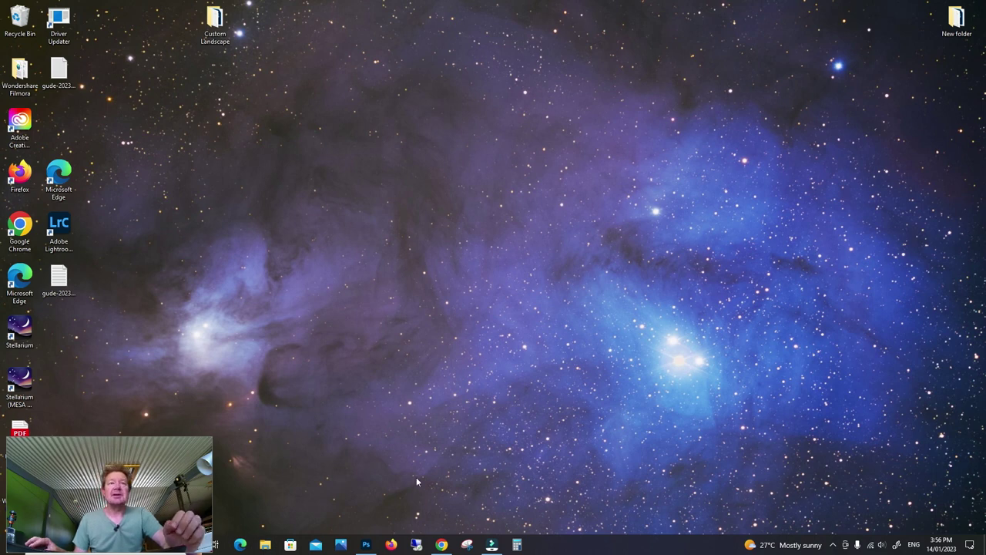
{"action": "double_click", "coordinate": [960, 22]}
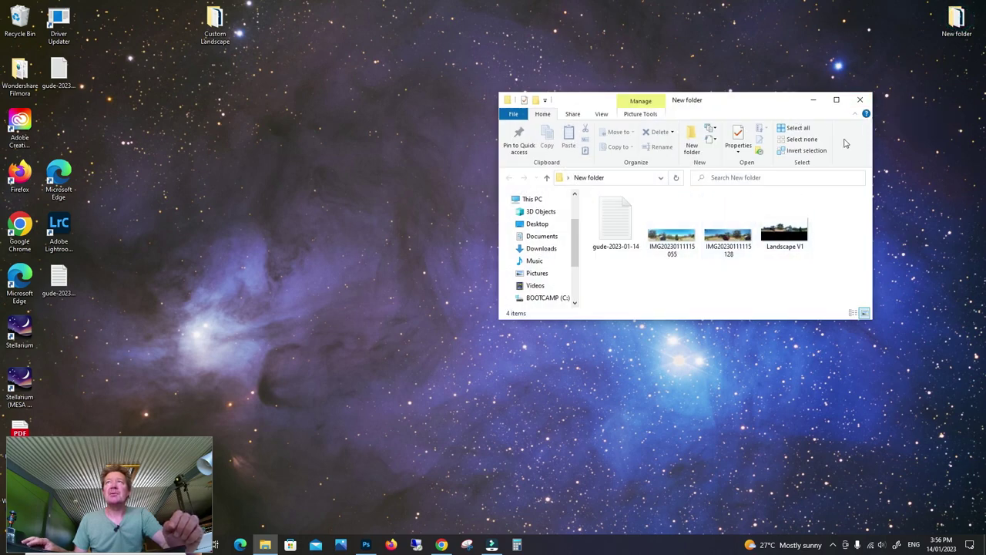
{"action": "left_click", "coordinate": [860, 101]}
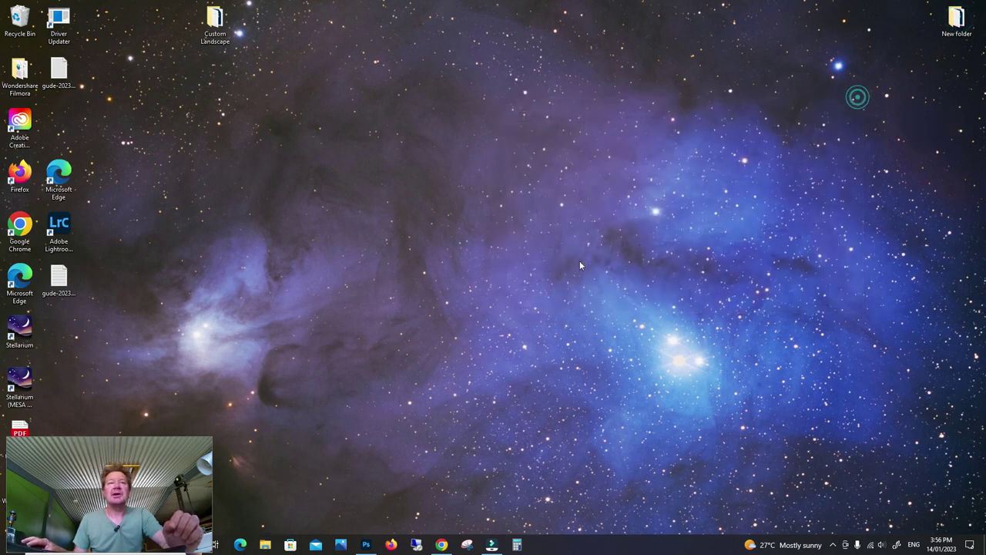
{"action": "left_click", "coordinate": [366, 544]}
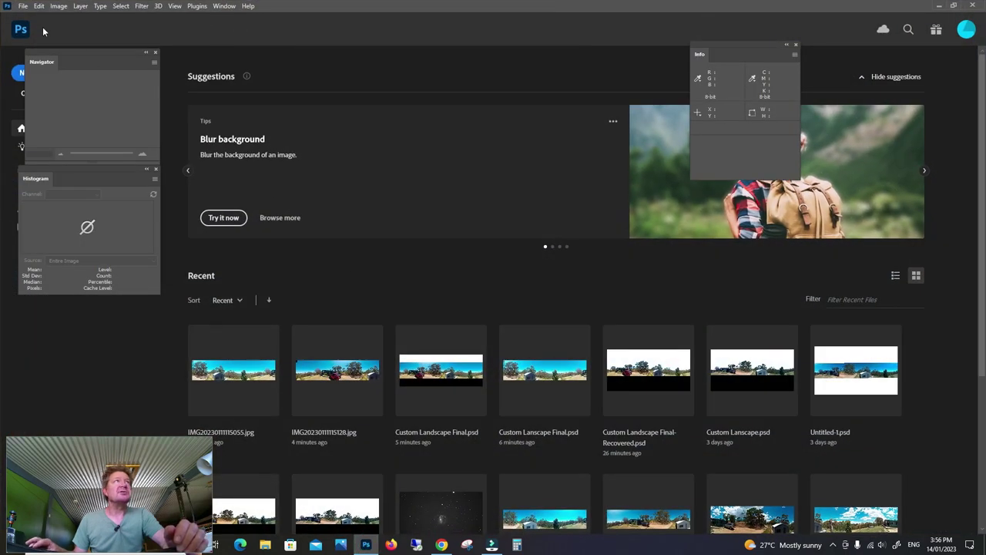
{"action": "left_click", "coordinate": [23, 6]}
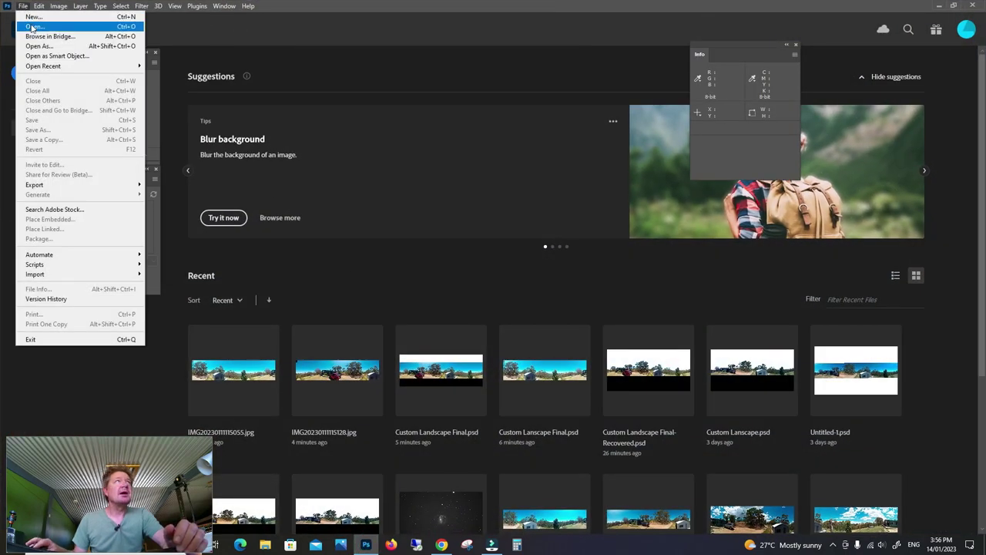
{"action": "left_click", "coordinate": [34, 27]}
{"action": "double_click", "coordinate": [286, 142]}
{"action": "left_click", "coordinate": [554, 243]}
{"action": "left_click", "coordinate": [24, 6]}
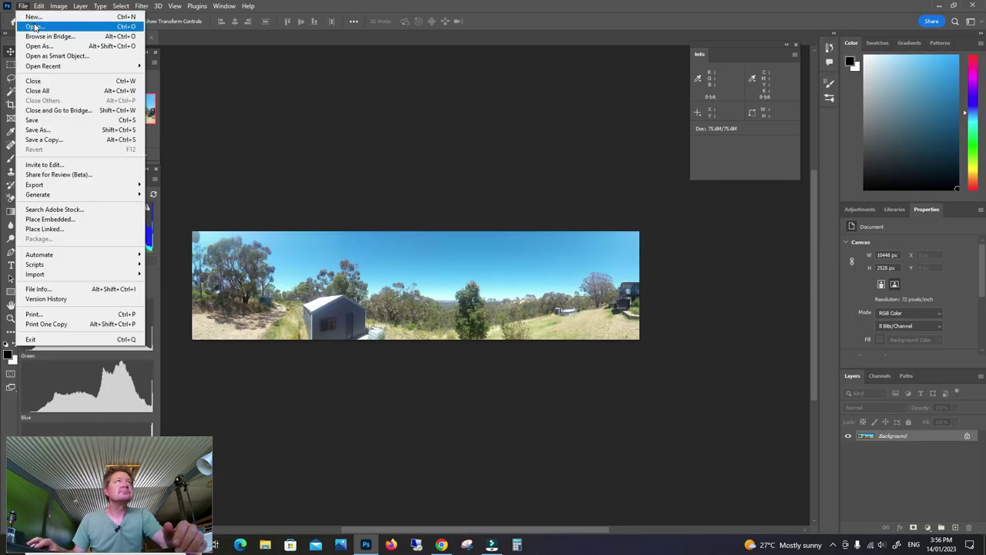
{"action": "left_click", "coordinate": [34, 26]}
{"action": "double_click", "coordinate": [348, 138]}
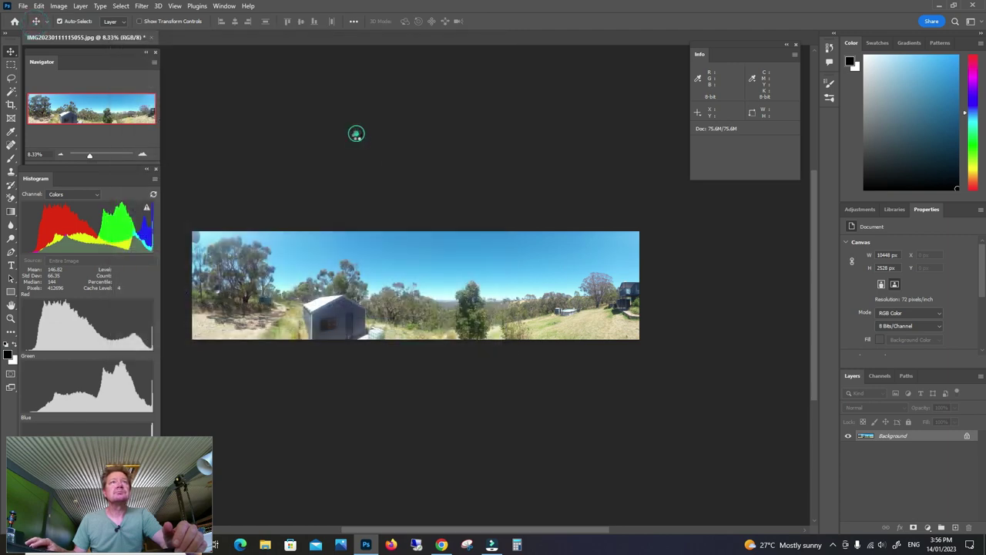
{"action": "left_click", "coordinate": [554, 243]}
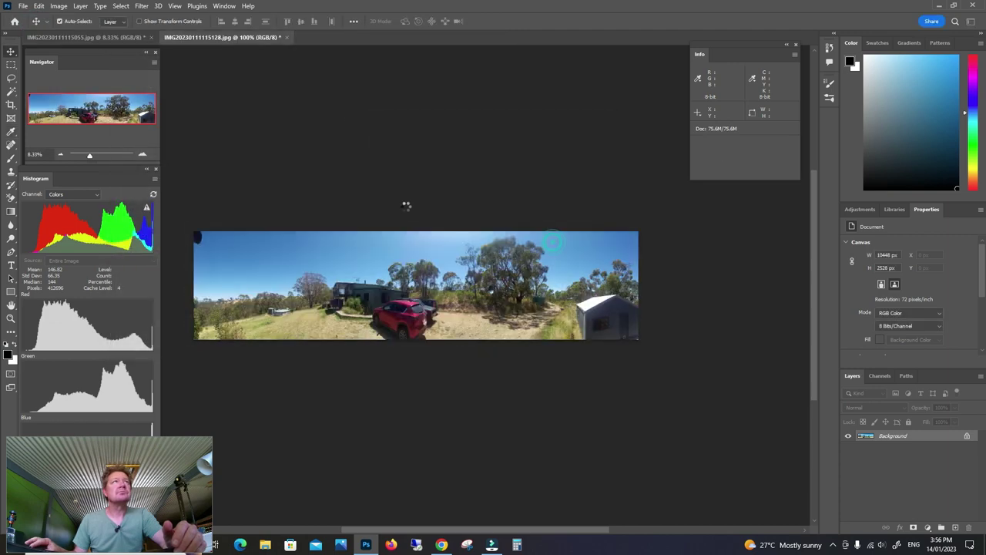
{"action": "left_click", "coordinate": [98, 37]}
{"action": "left_click", "coordinate": [60, 6]}
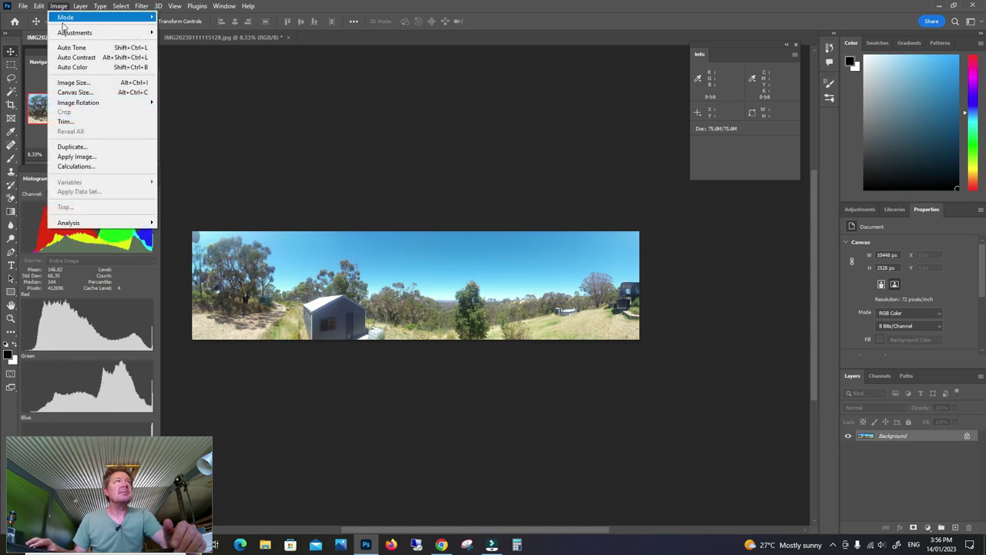
{"action": "left_click", "coordinate": [77, 90]}
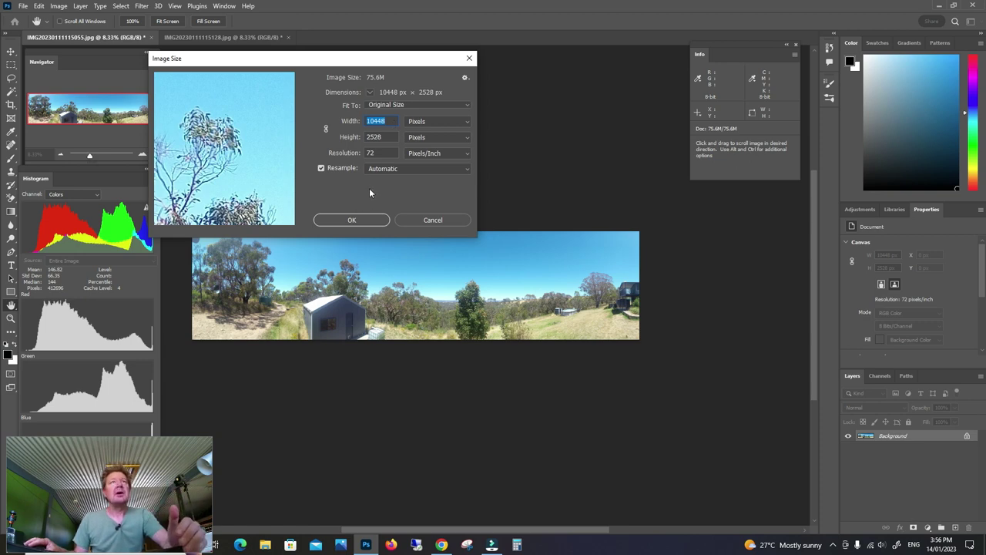
{"action": "left_click", "coordinate": [354, 219]}
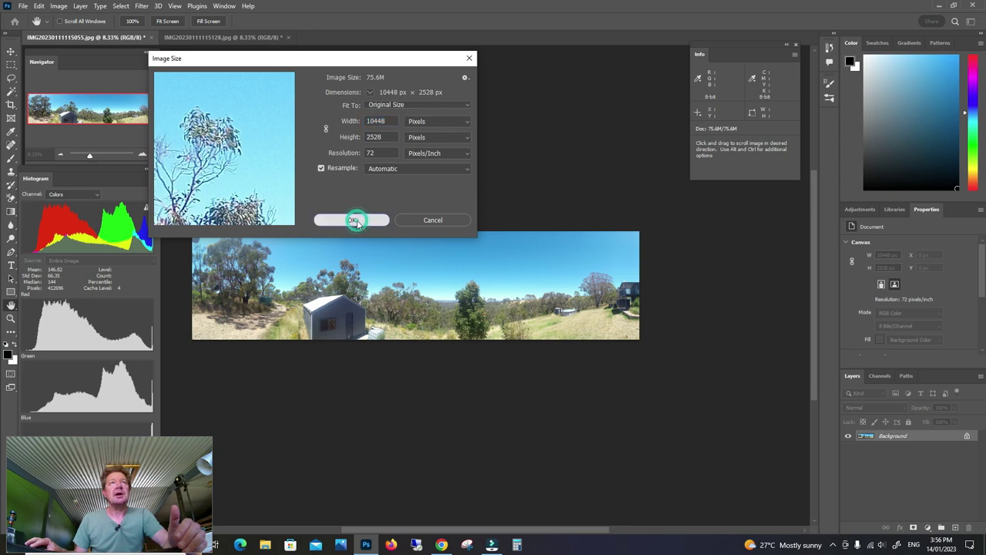
{"action": "left_click", "coordinate": [467, 59]}
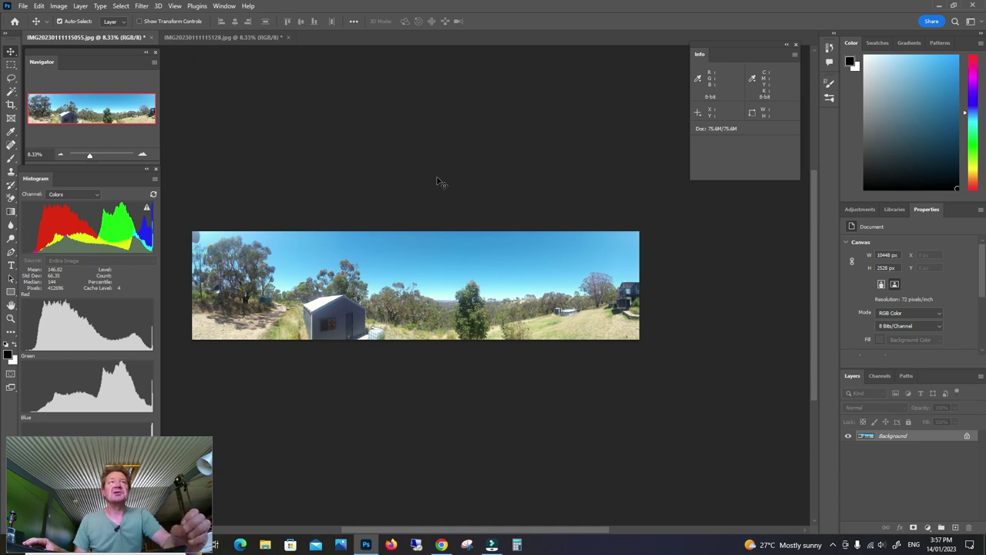
Step: Create a 20000 × 5000 px document with a transparent background, named Untitled-1
{"action": "left_click", "coordinate": [24, 8]}
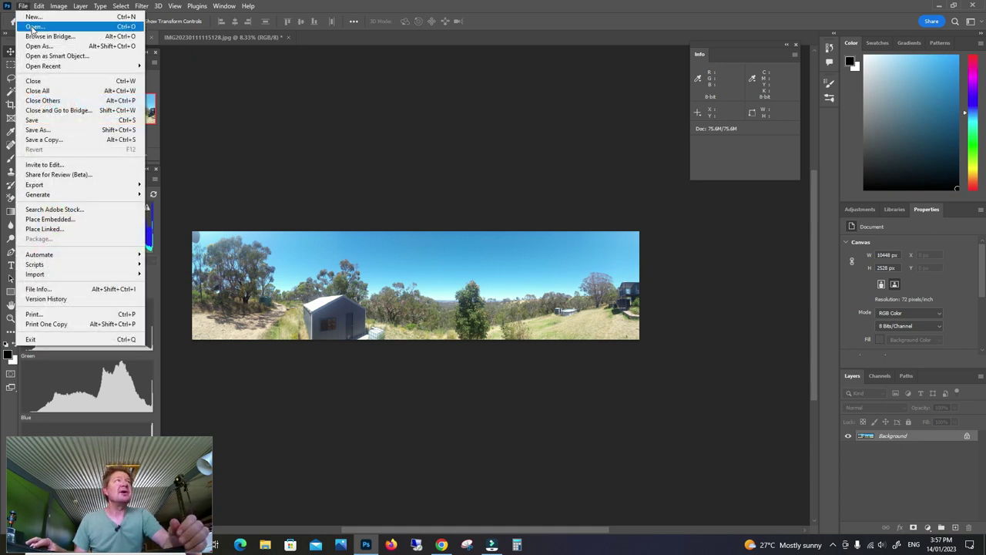
{"action": "left_click", "coordinate": [33, 16]}
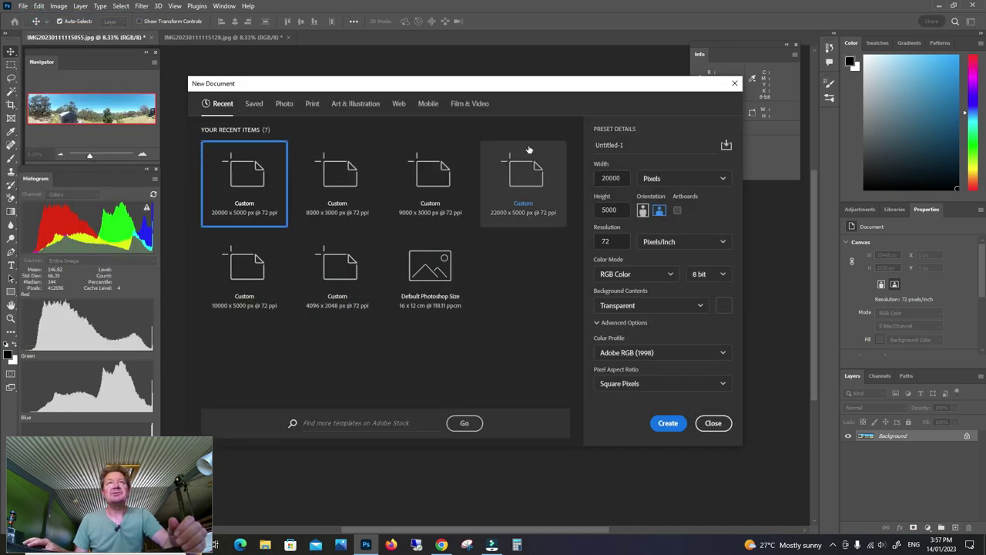
{"action": "left_click_drag", "start_coordinate": [497, 92], "coordinate": [501, 113]}
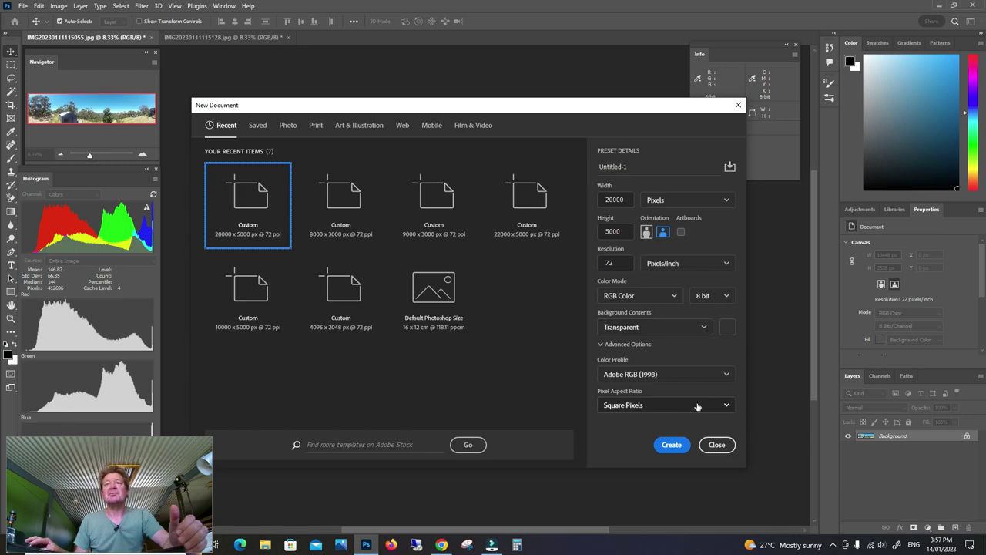
{"action": "left_click", "coordinate": [670, 446]}
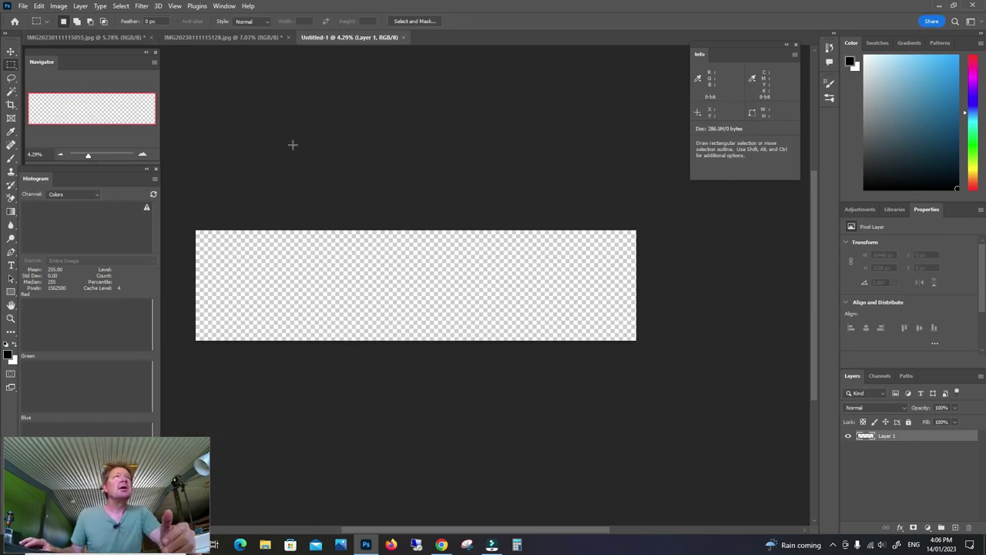
{"action": "left_click", "coordinate": [116, 39]}
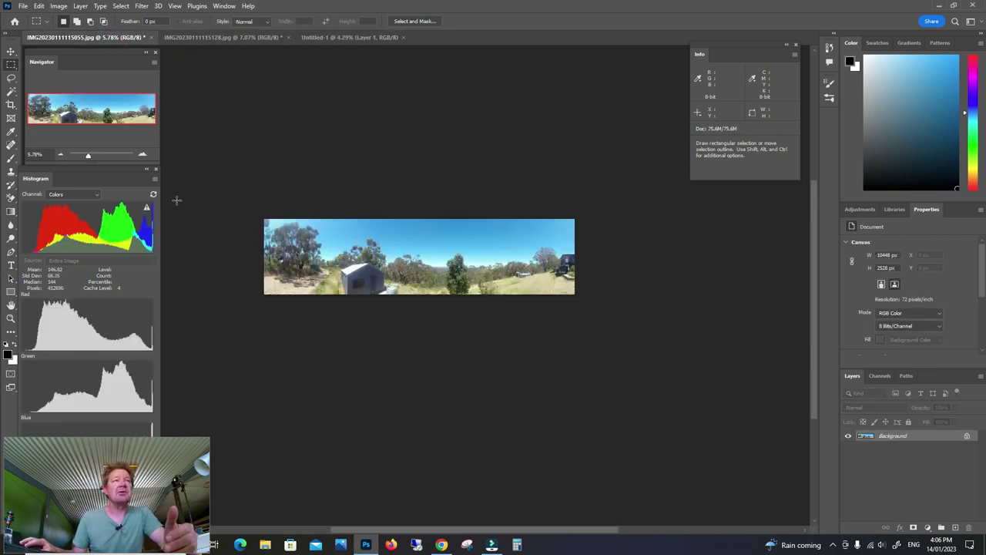
{"action": "left_click_drag", "start_coordinate": [88, 158], "coordinate": [93, 157]}
{"action": "left_click_drag", "start_coordinate": [392, 529], "coordinate": [329, 539]}
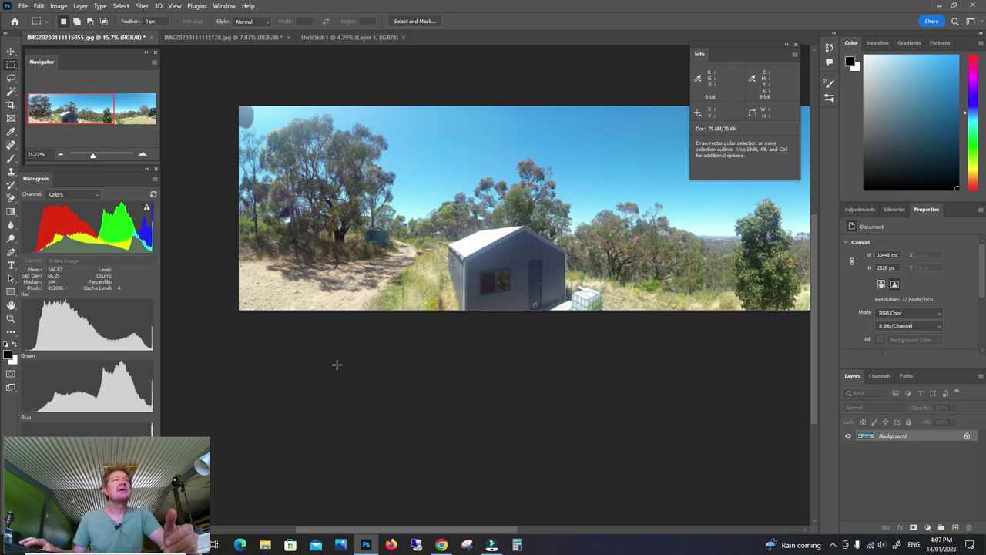
{"action": "left_click", "coordinate": [12, 106]}
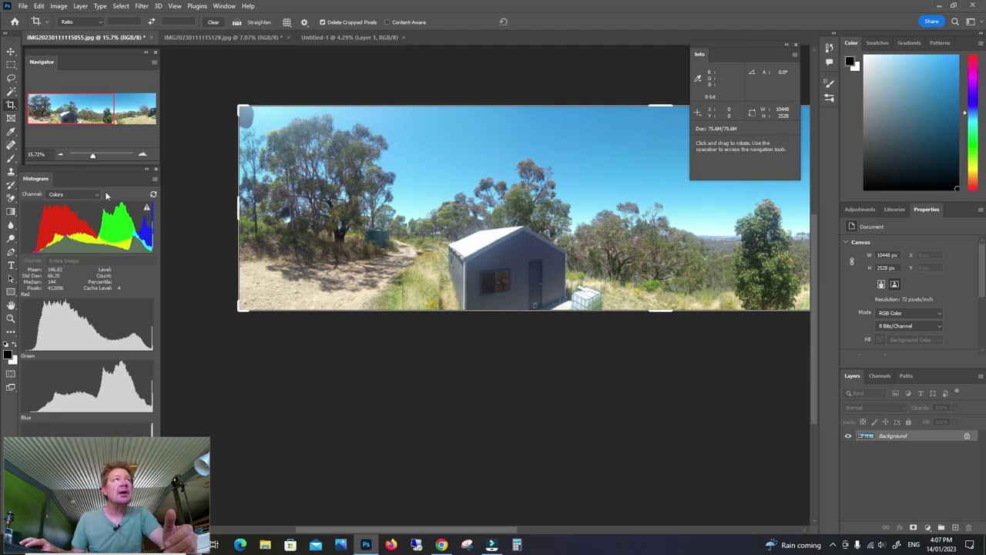
{"action": "left_click_drag", "start_coordinate": [93, 155], "coordinate": [95, 155]}
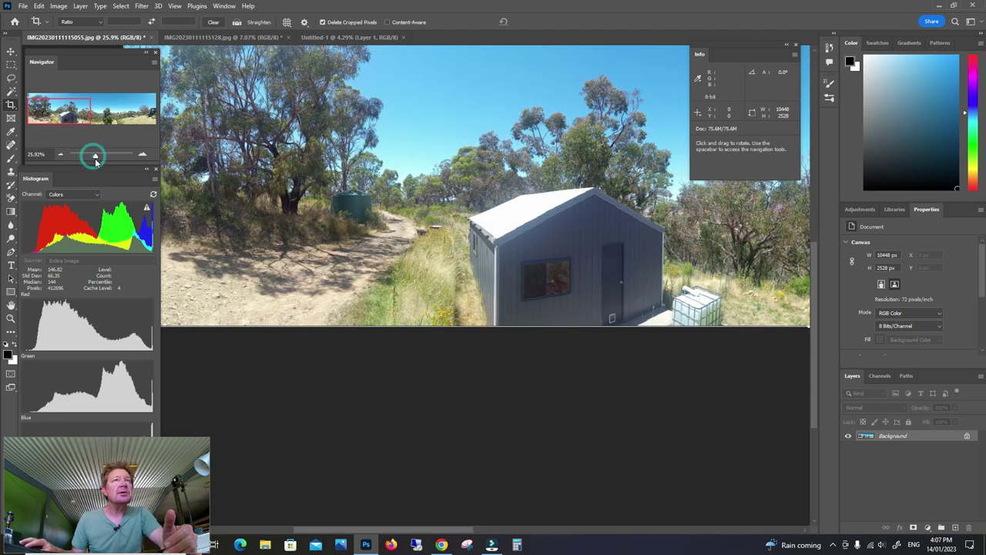
{"action": "scroll", "coordinate": [197, 276], "scroll_direction": "left", "scroll_amount": 2}
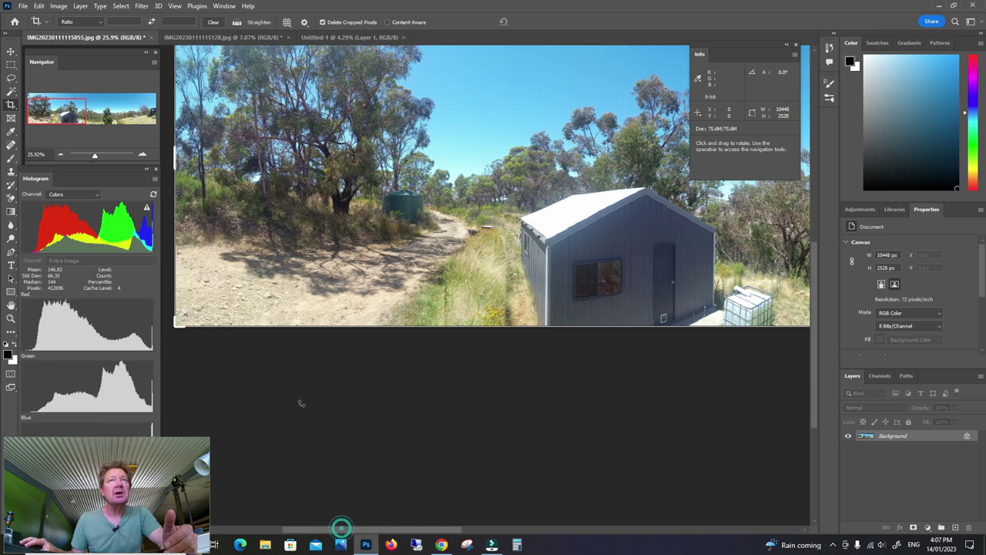
{"action": "left_click_drag", "start_coordinate": [177, 178], "coordinate": [347, 183]}
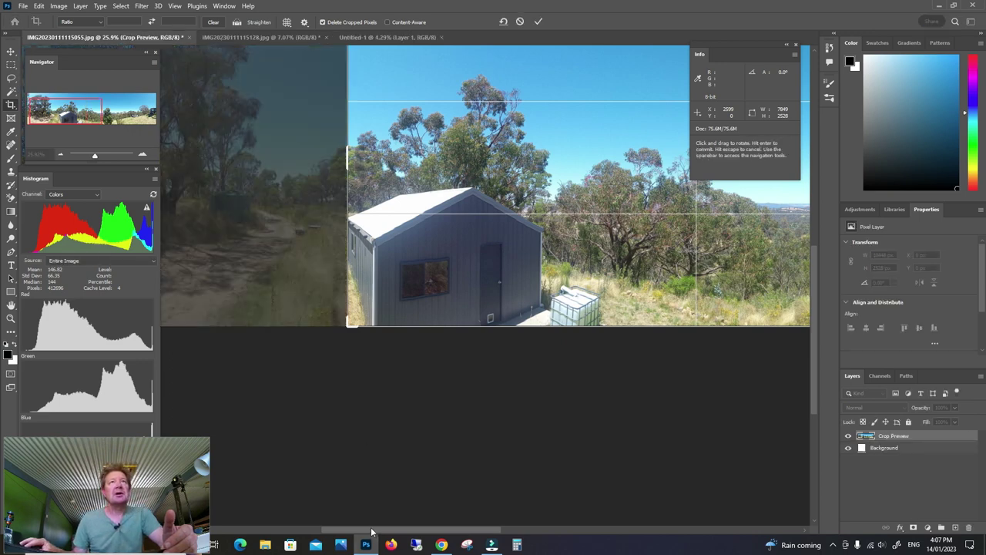
{"action": "left_click", "coordinate": [537, 22]}
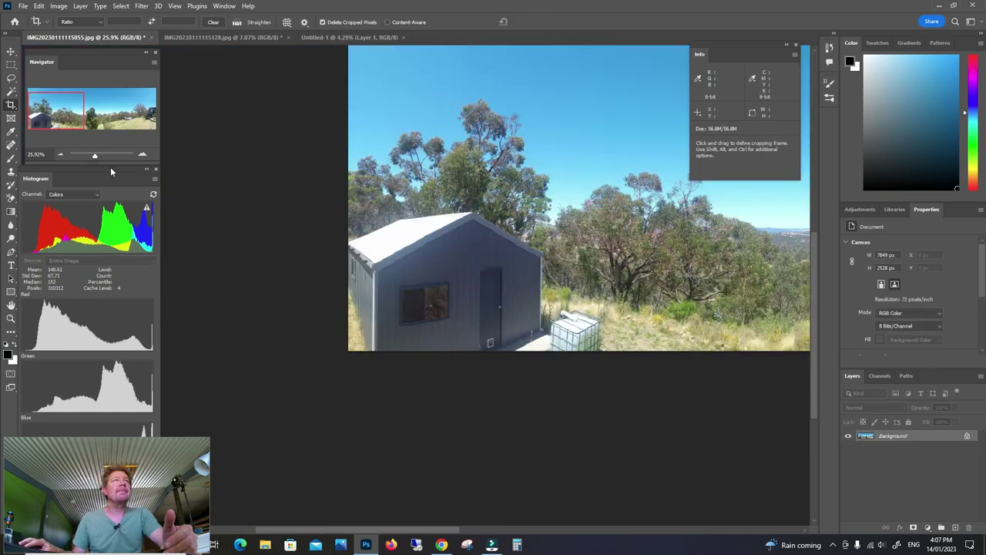
{"action": "left_click_drag", "start_coordinate": [95, 158], "coordinate": [87, 160]}
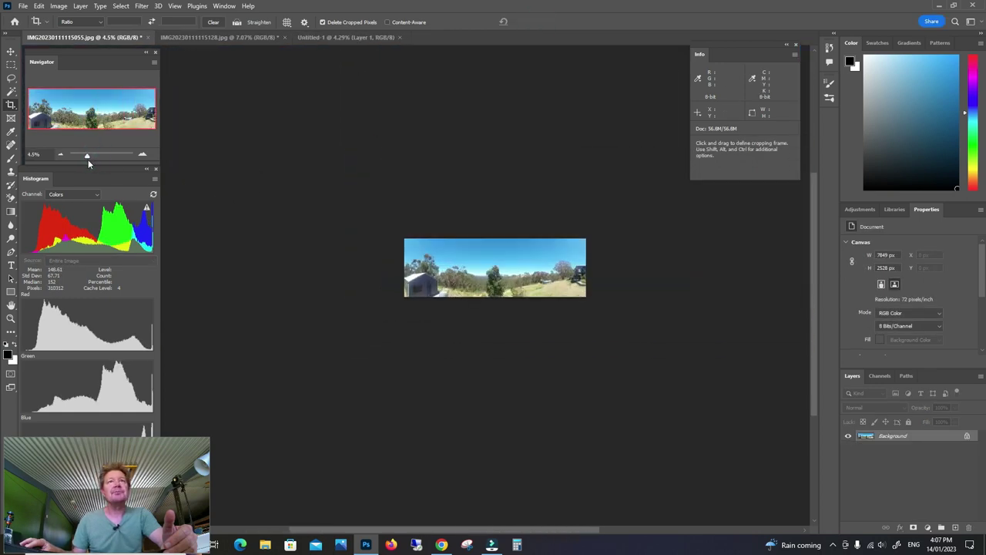
{"action": "left_click", "coordinate": [202, 37]}
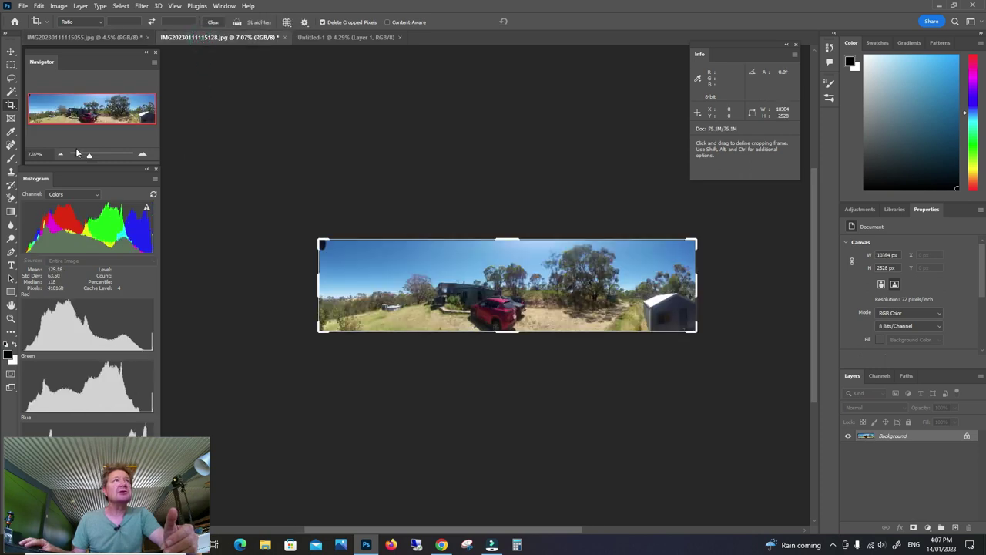
{"action": "left_click_drag", "start_coordinate": [88, 157], "coordinate": [90, 157]}
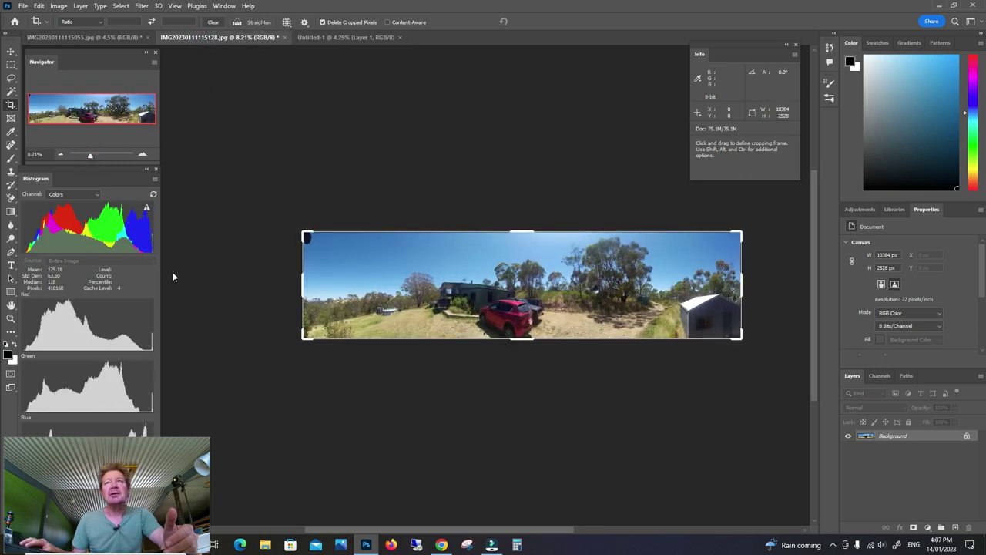
{"action": "scroll", "coordinate": [379, 531], "scroll_direction": "right", "scroll_amount": 3}
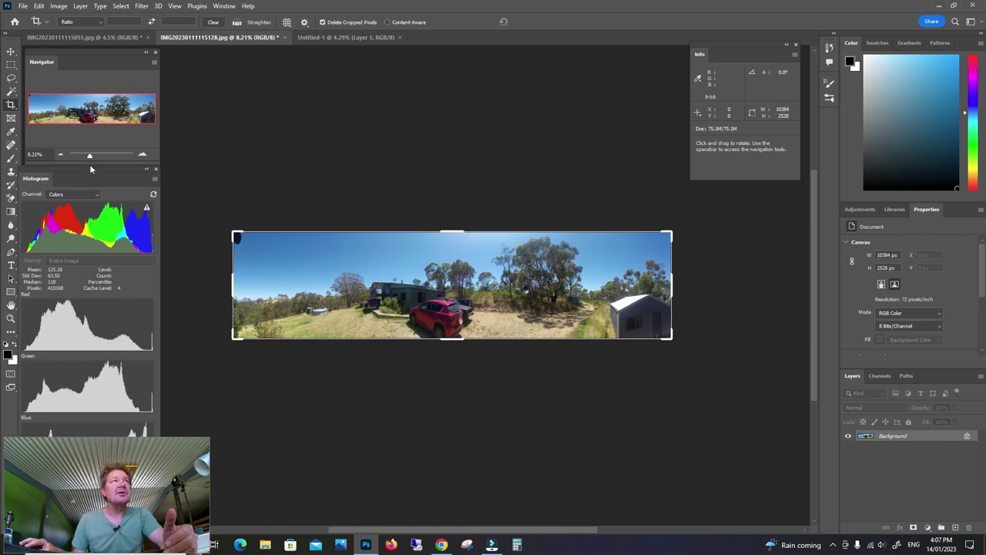
{"action": "left_click_drag", "start_coordinate": [90, 157], "coordinate": [91, 156]}
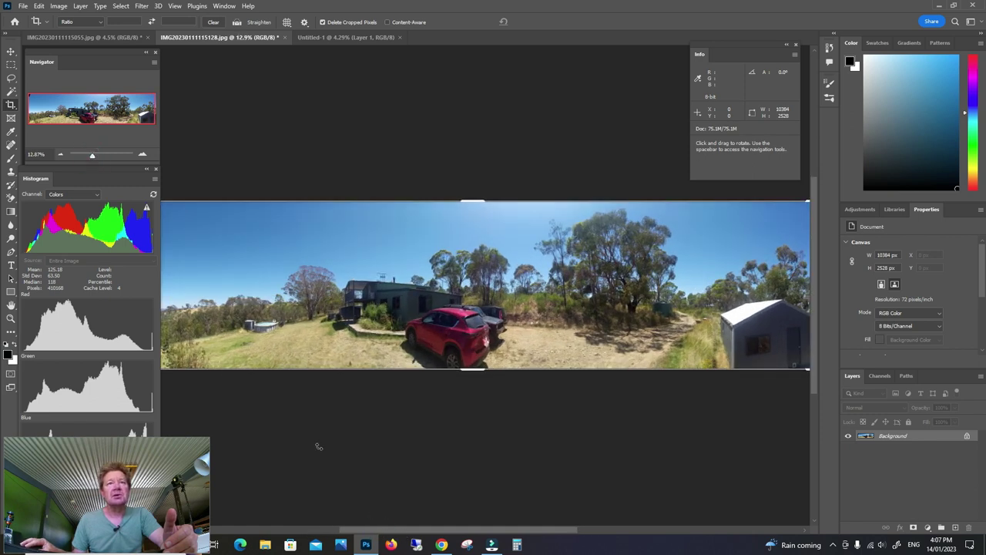
{"action": "scroll", "coordinate": [391, 532], "scroll_direction": "right", "scroll_amount": 3}
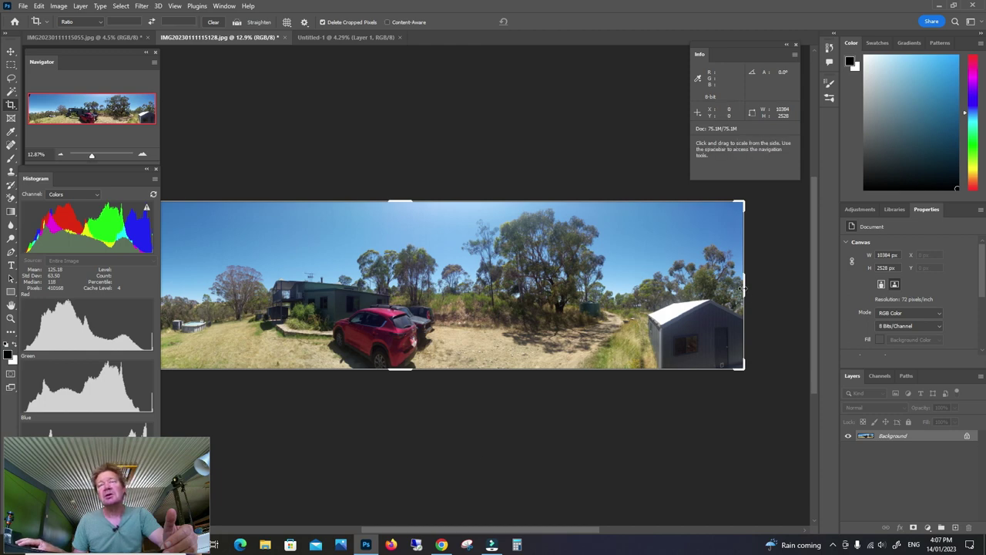
{"action": "left_click_drag", "start_coordinate": [741, 288], "coordinate": [699, 302]}
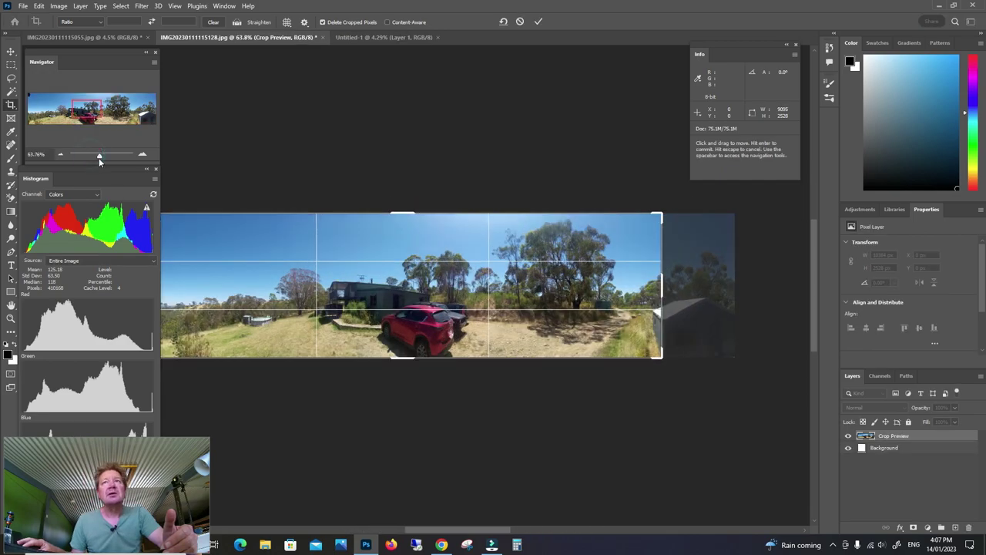
Step: Set the right crop edge just before the shed and apply, leaving 8947 × 2528 px
{"action": "left_click_drag", "start_coordinate": [91, 156], "coordinate": [99, 156]}
{"action": "left_click_drag", "start_coordinate": [458, 530], "coordinate": [624, 550]}
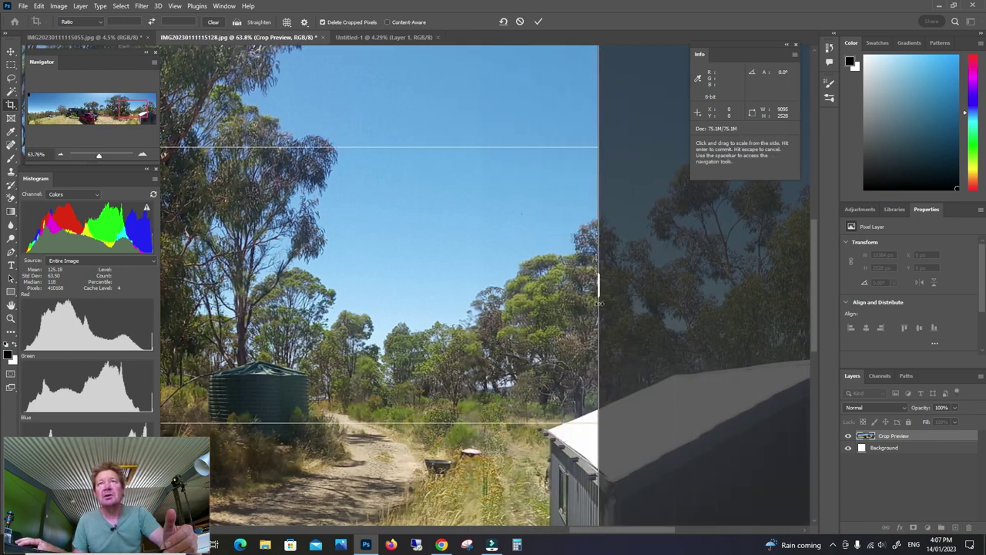
{"action": "left_click_drag", "start_coordinate": [600, 291], "coordinate": [575, 297]}
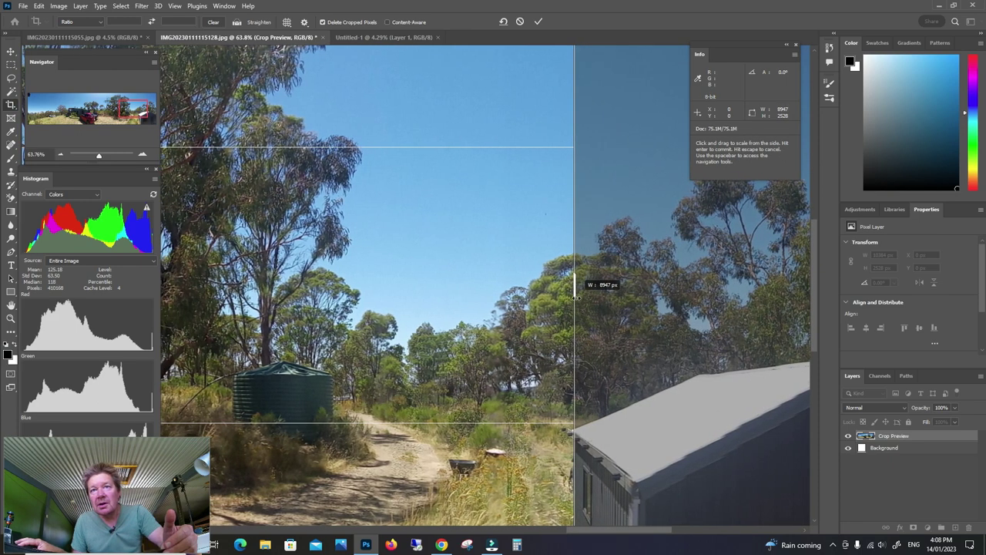
{"action": "left_click_drag", "start_coordinate": [575, 296], "coordinate": [575, 296]}
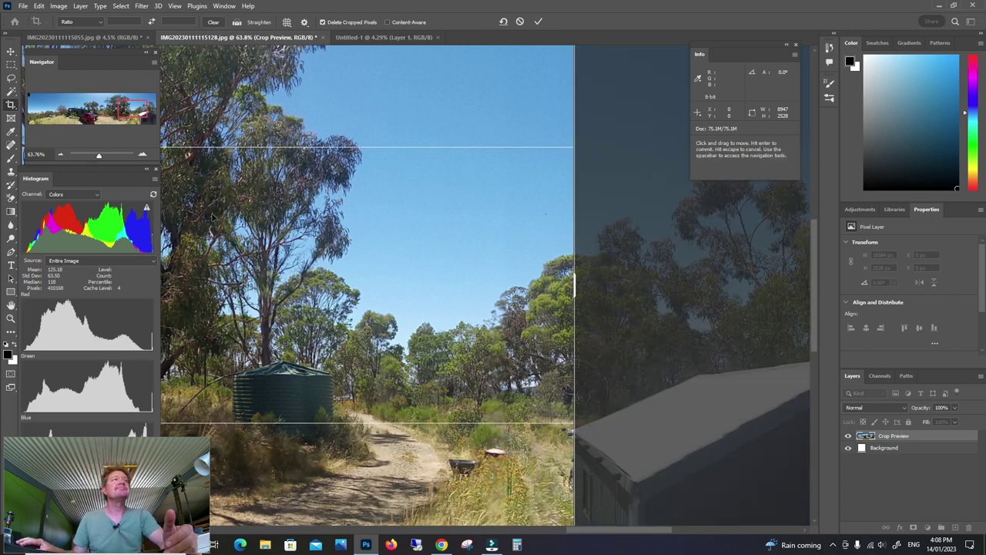
{"action": "left_click_drag", "start_coordinate": [98, 153], "coordinate": [100, 155]}
{"action": "left_click", "coordinate": [538, 22]}
{"action": "left_click_drag", "start_coordinate": [478, 533], "coordinate": [369, 522]}
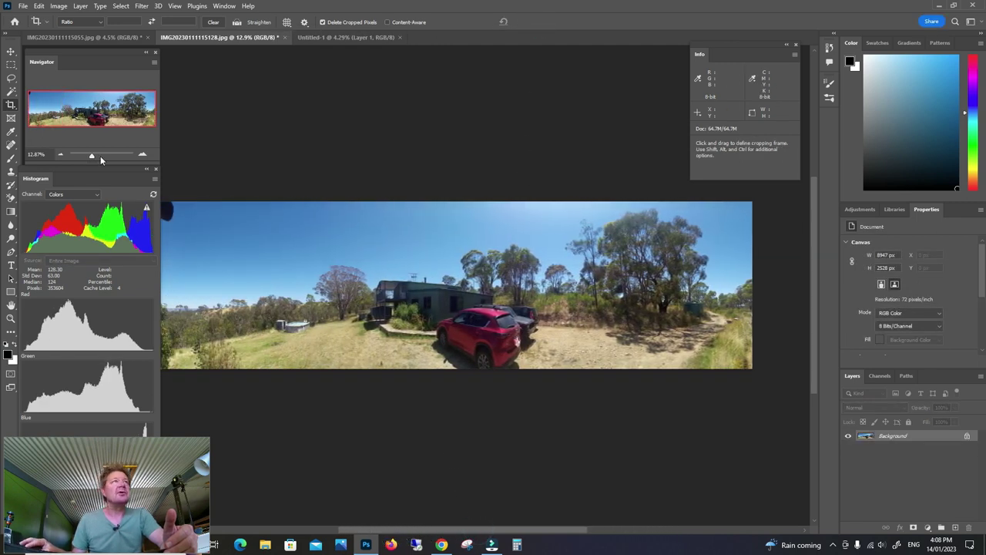
{"action": "left_click_drag", "start_coordinate": [99, 155], "coordinate": [88, 155]}
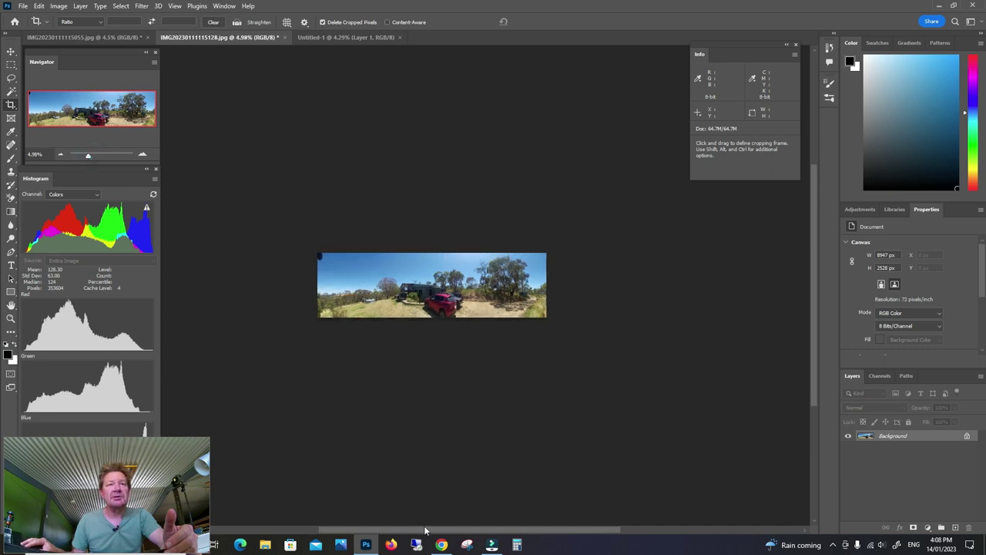
{"action": "left_click_drag", "start_coordinate": [425, 531], "coordinate": [416, 531]}
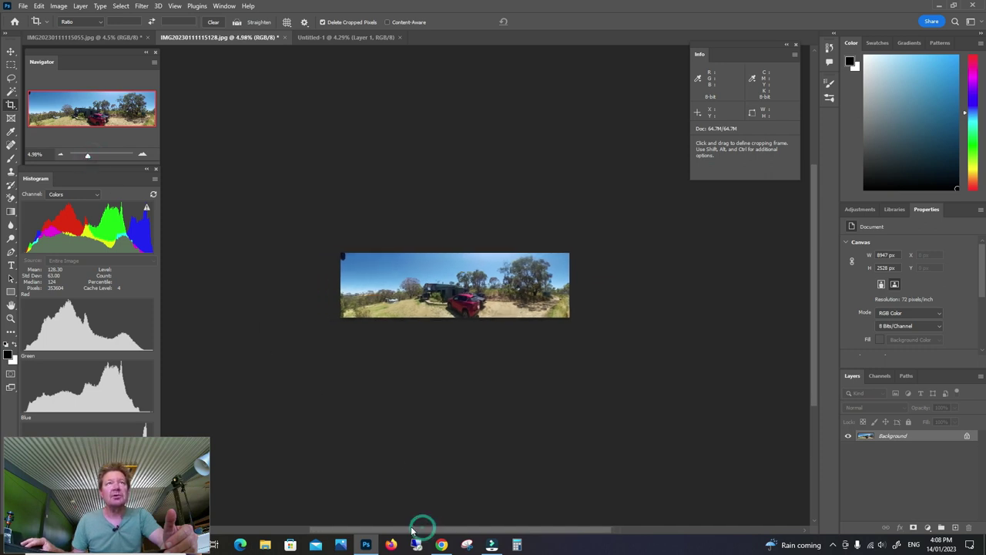
Step: Copy the whole shed panorama and paste it into Untitled-1 as a layer
{"action": "left_click", "coordinate": [326, 37]}
{"action": "left_click", "coordinate": [236, 37]}
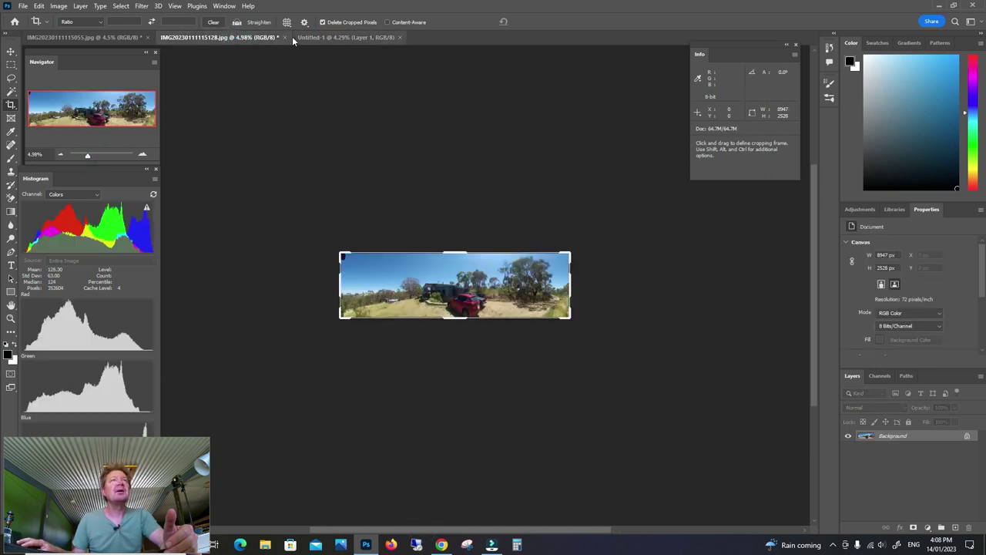
{"action": "left_click", "coordinate": [337, 36]}
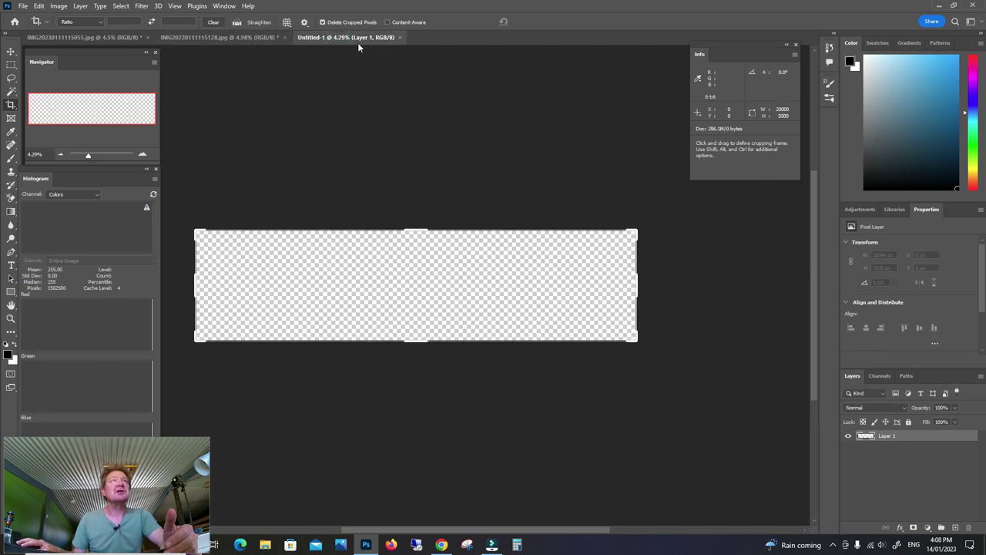
{"action": "left_click", "coordinate": [116, 37]}
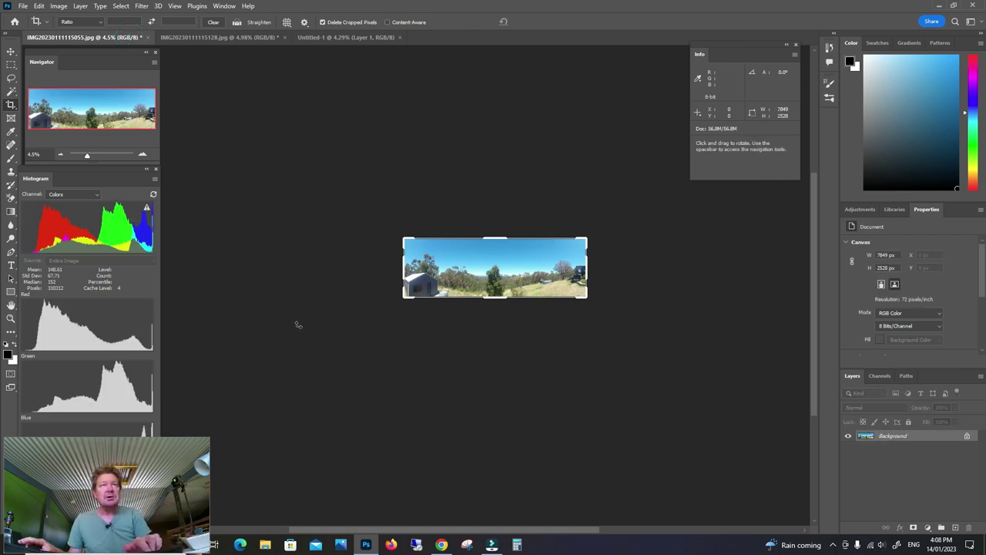
{"action": "key", "text": "m"}
{"action": "key", "text": "ctrl+a"}
{"action": "left_click", "coordinate": [127, 7]}
{"action": "left_click", "coordinate": [129, 24]}
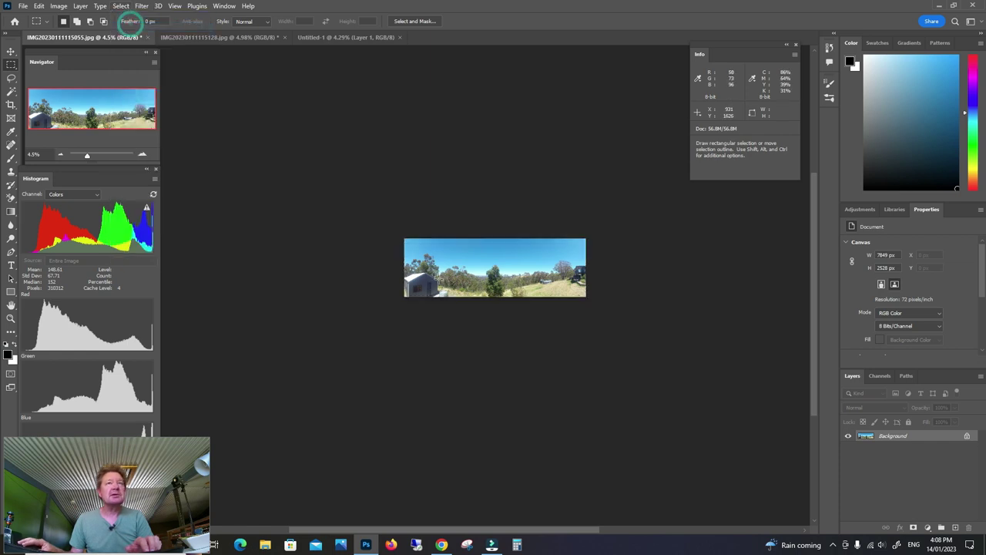
{"action": "key", "text": "ctrl+a"}
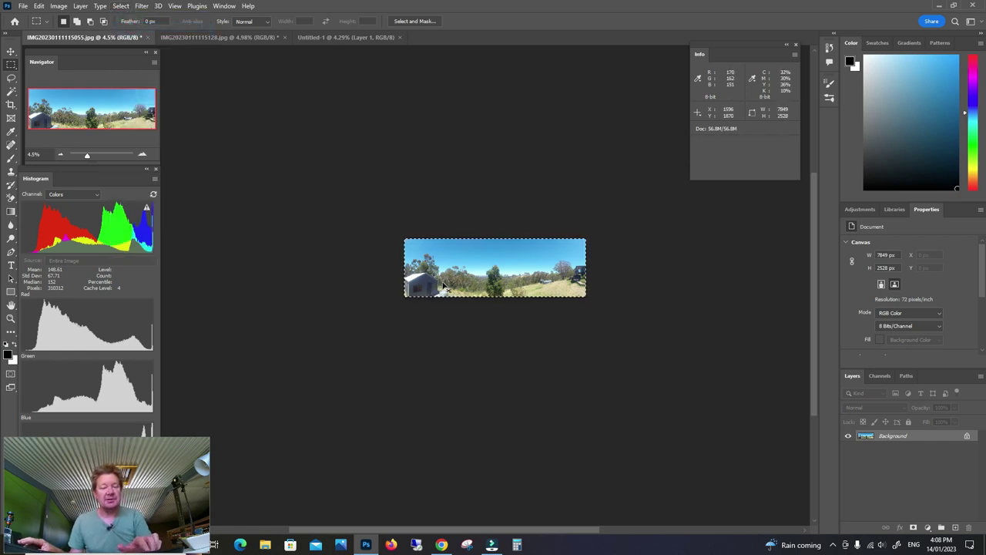
{"action": "left_click", "coordinate": [353, 39]}
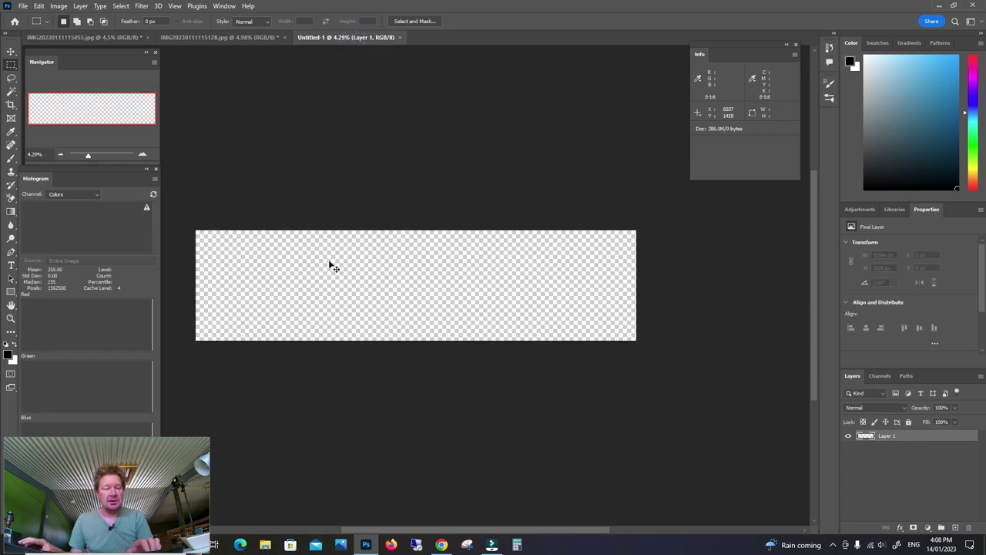
{"action": "key", "text": "ctrl+a"}
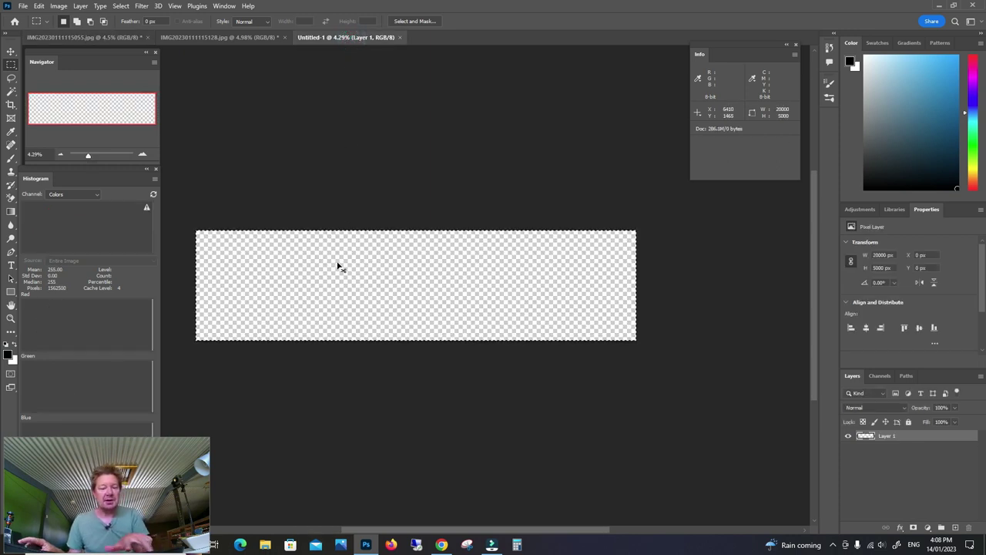
{"action": "key", "text": "ctrl+v"}
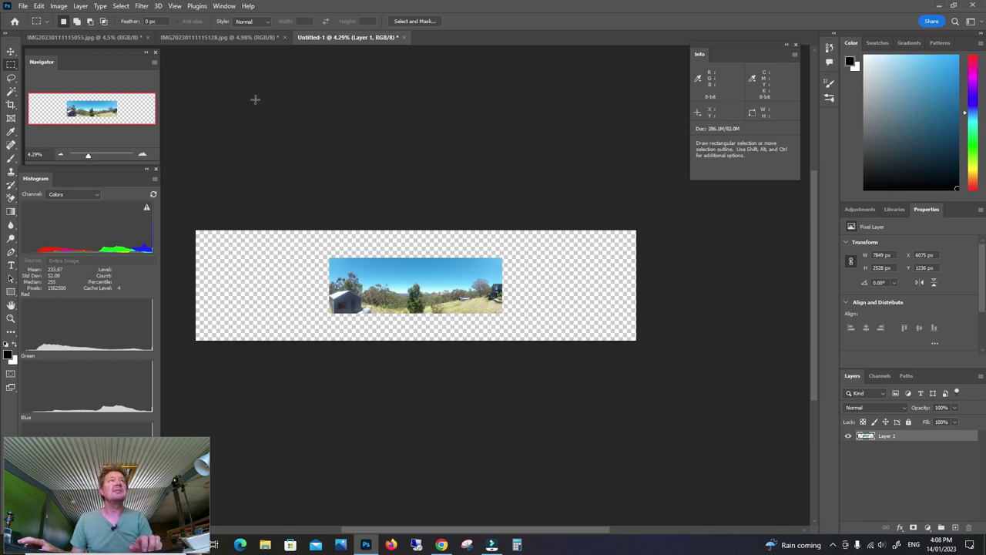
Step: Copy the red-car panorama and paste it into Untitled-1 as a second layer
{"action": "left_click", "coordinate": [216, 37]}
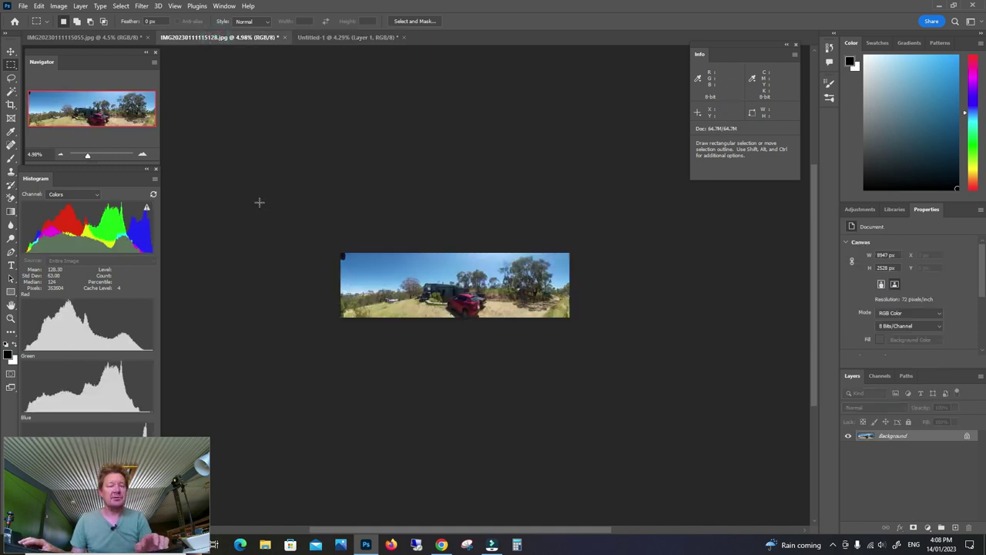
{"action": "key", "text": "ctrl+a"}
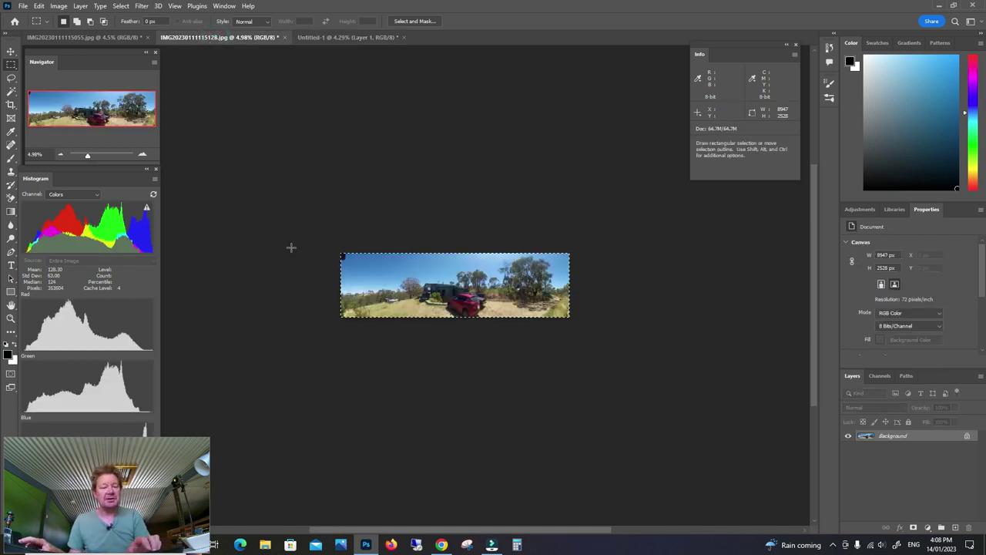
{"action": "left_click", "coordinate": [340, 39]}
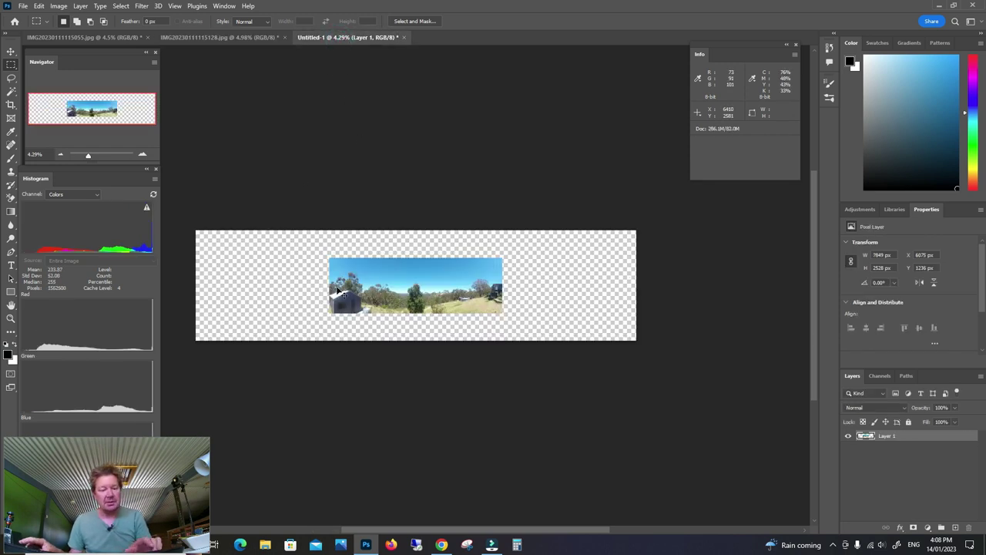
{"action": "key", "text": "ctrl+a"}
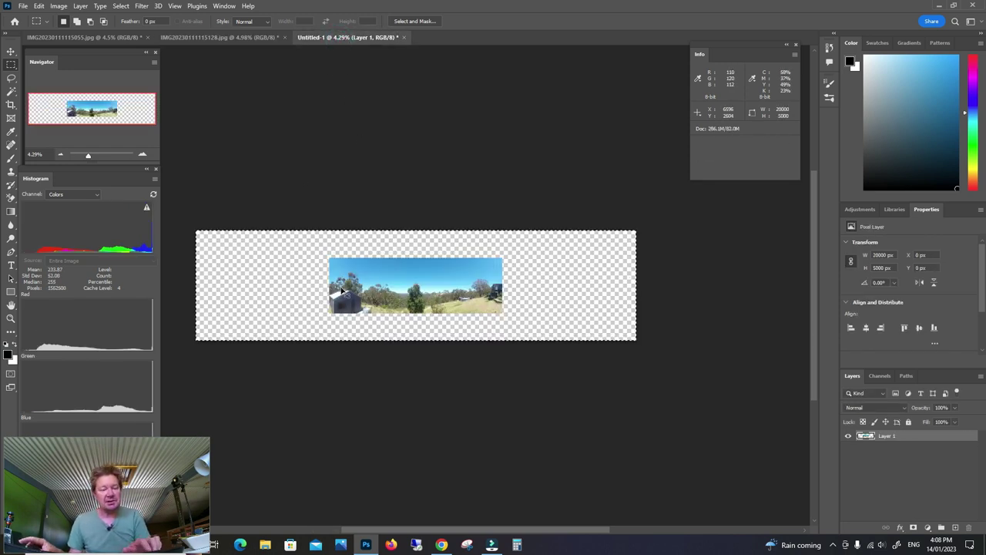
{"action": "key", "text": "ctrl+v"}
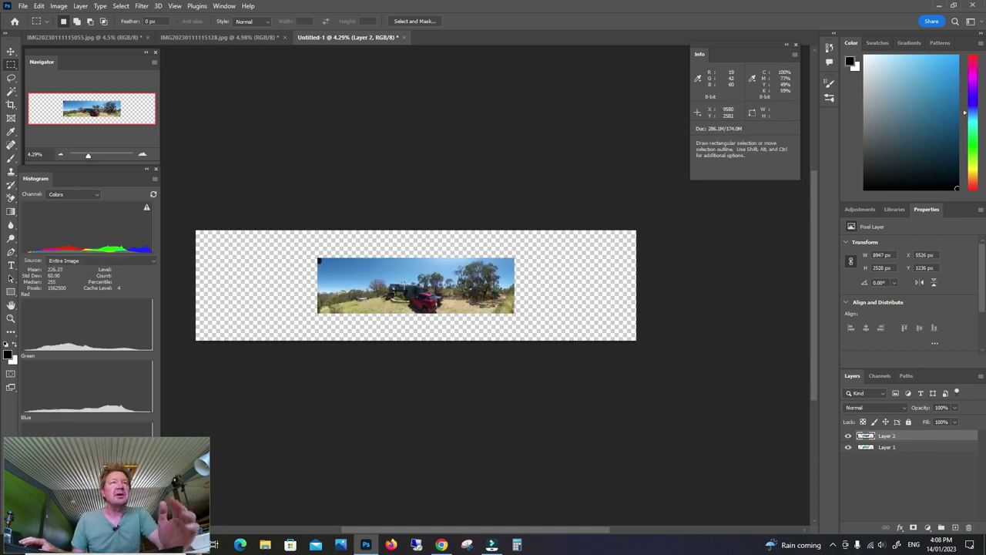
Step: Slide the red-car layer left and the shed layer right until they meet edge to edge
{"action": "left_click", "coordinate": [10, 52]}
{"action": "left_click_drag", "start_coordinate": [416, 297], "coordinate": [322, 298]}
{"action": "left_click_drag", "start_coordinate": [456, 303], "coordinate": [542, 290]}
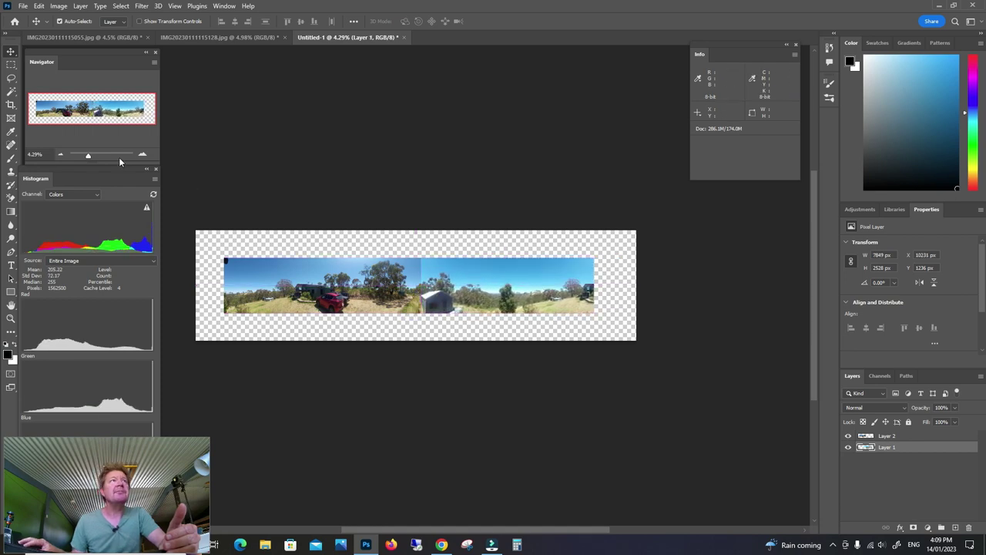
{"action": "left_click_drag", "start_coordinate": [90, 154], "coordinate": [95, 157]}
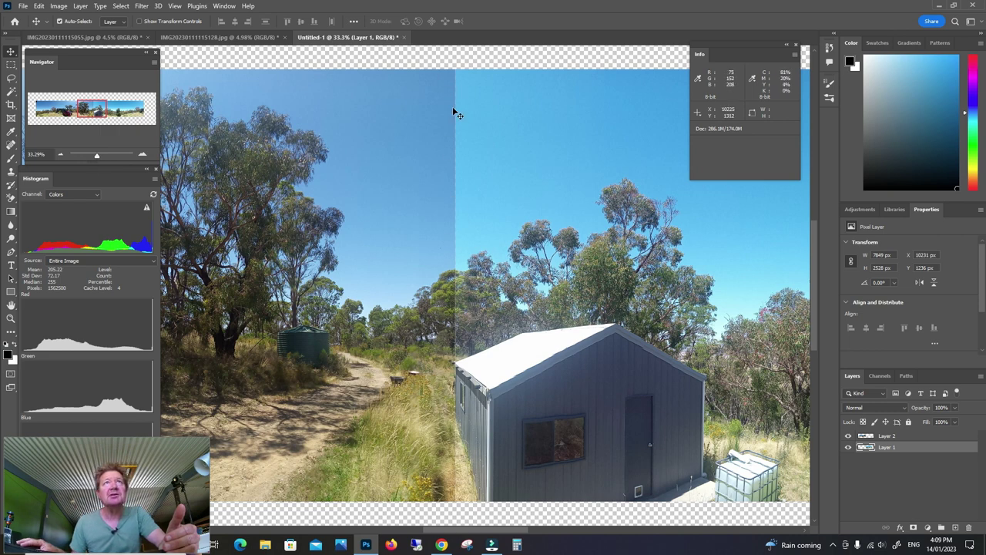
{"action": "scroll", "coordinate": [446, 439], "scroll_direction": "down", "scroll_amount": 1}
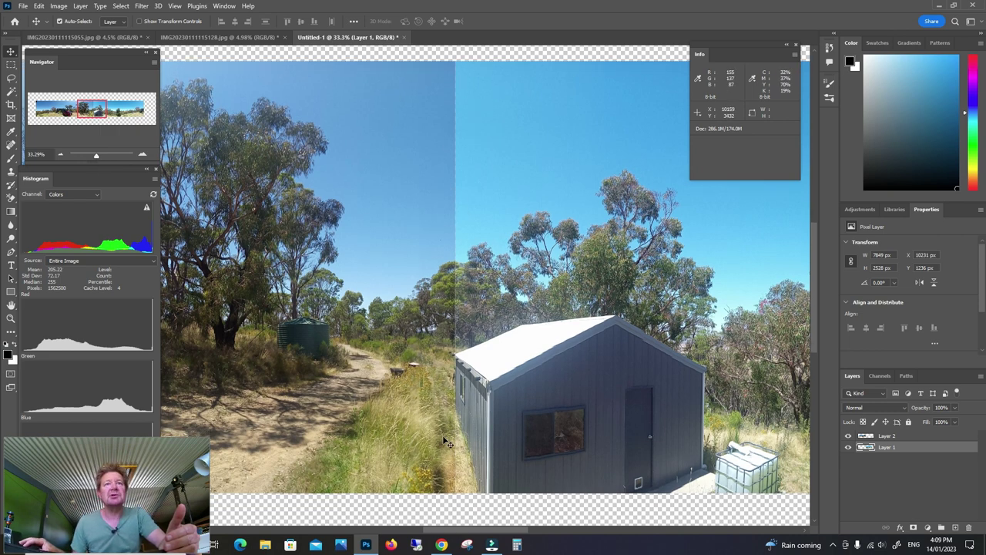
{"action": "mouse_move", "coordinate": [454, 530]}
{"action": "left_mouse_down"}
{"action": "mouse_move", "coordinate": [445, 531]}
{"action": "mouse_move", "coordinate": [456, 531]}
{"action": "left_mouse_up"}
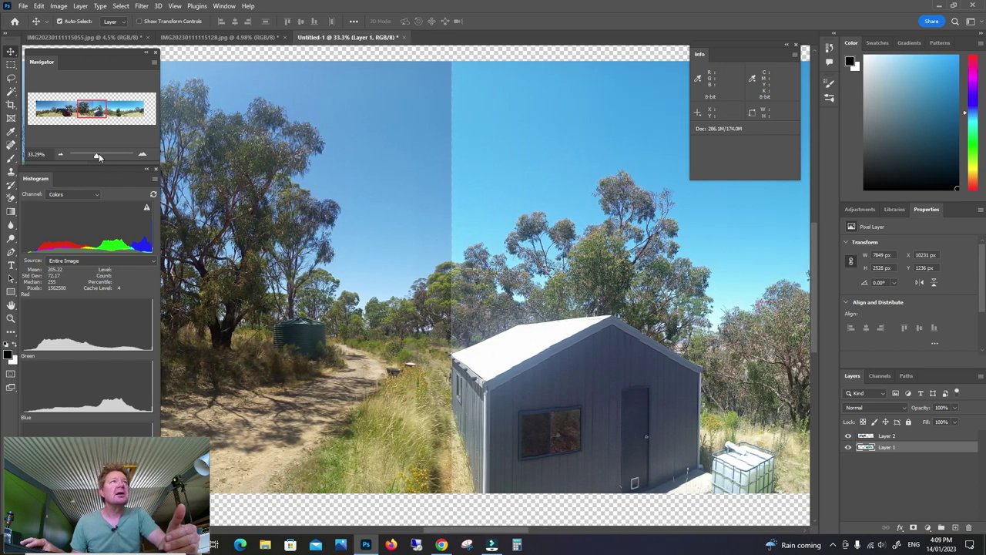
{"action": "left_click_drag", "start_coordinate": [98, 156], "coordinate": [92, 158]}
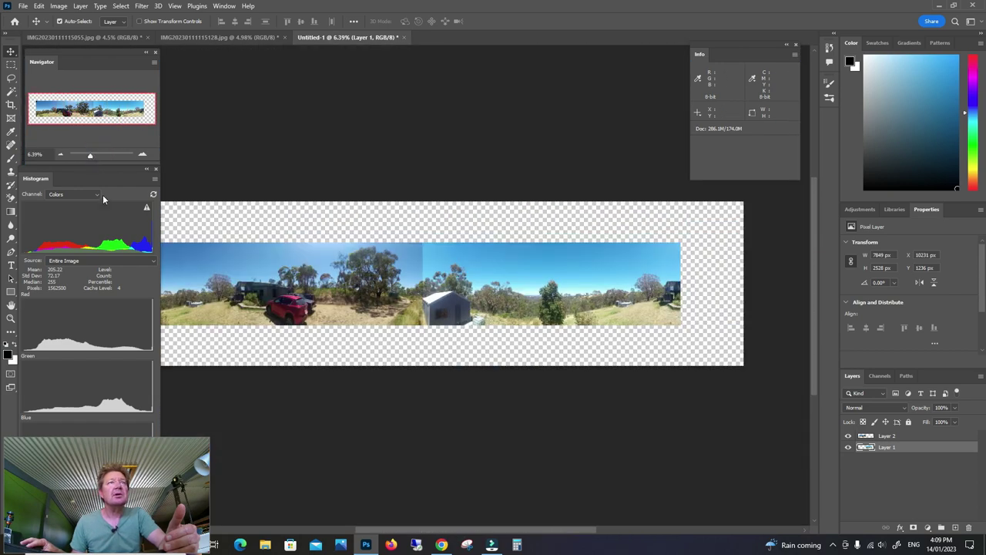
{"action": "left_click_drag", "start_coordinate": [467, 531], "coordinate": [453, 533]}
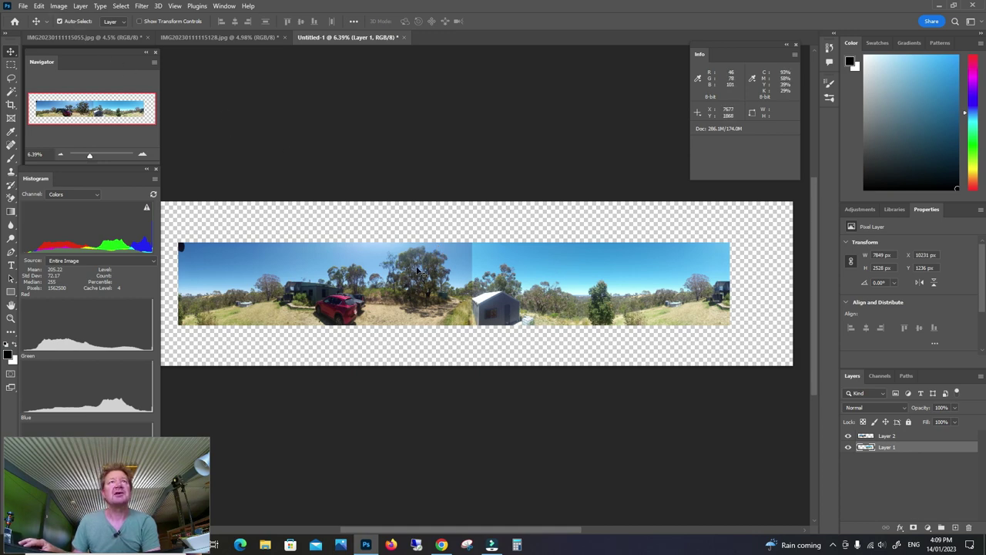
Step: Apply Brightness/Contrast with brightness −31 and contrast −23 to the panorama
{"action": "left_click", "coordinate": [59, 6]}
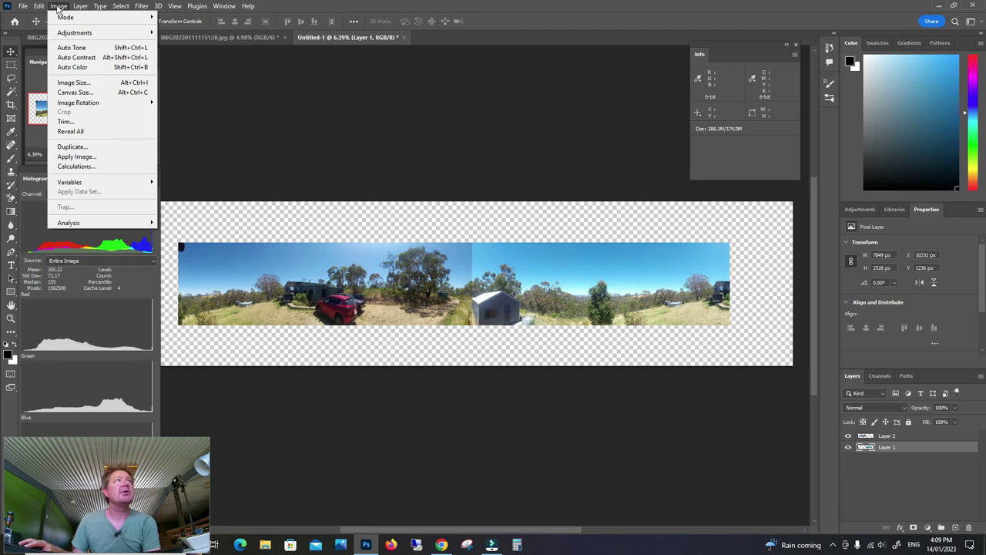
{"action": "mouse_move", "coordinate": [66, 36]}
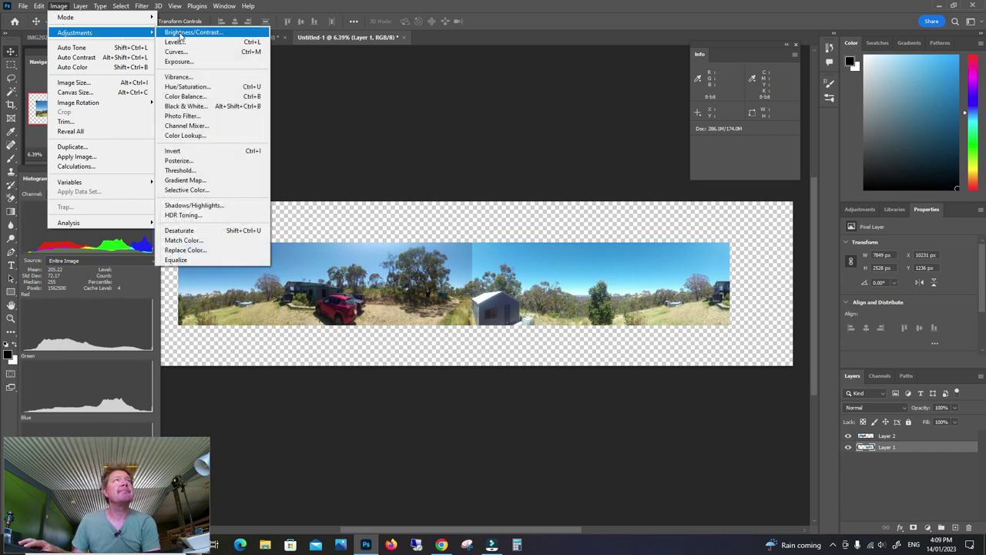
{"action": "left_click", "coordinate": [182, 33]}
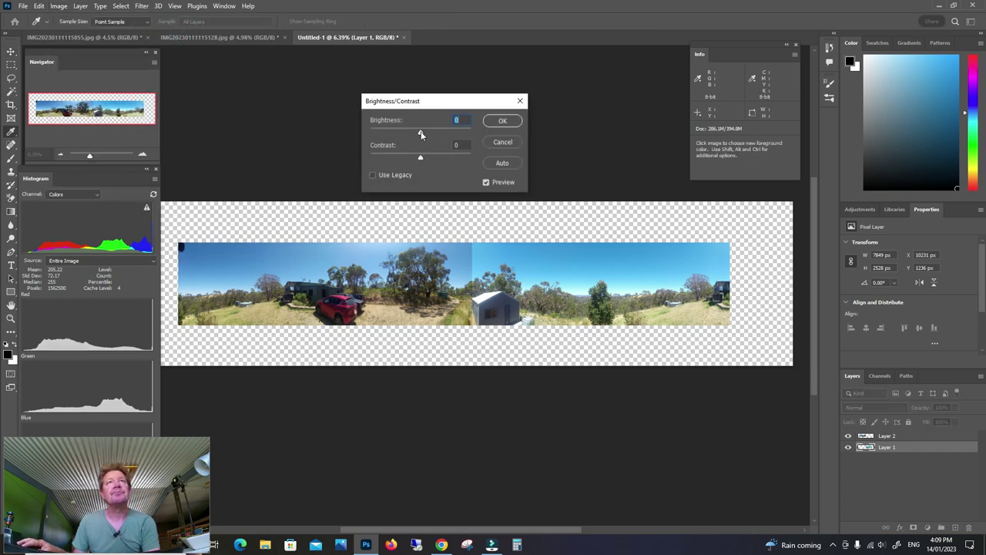
{"action": "left_click_drag", "start_coordinate": [421, 134], "coordinate": [412, 160]}
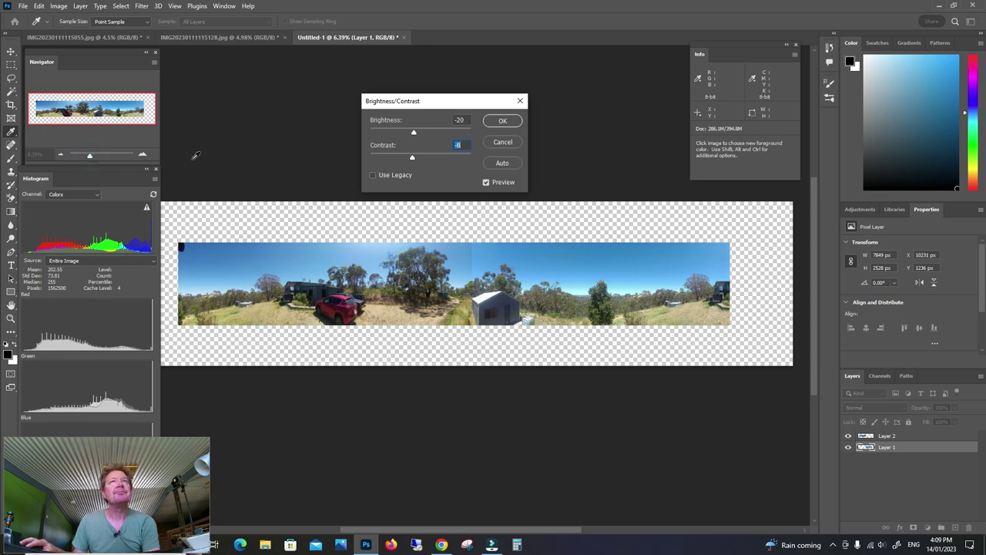
{"action": "left_click_drag", "start_coordinate": [422, 103], "coordinate": [315, 108]}
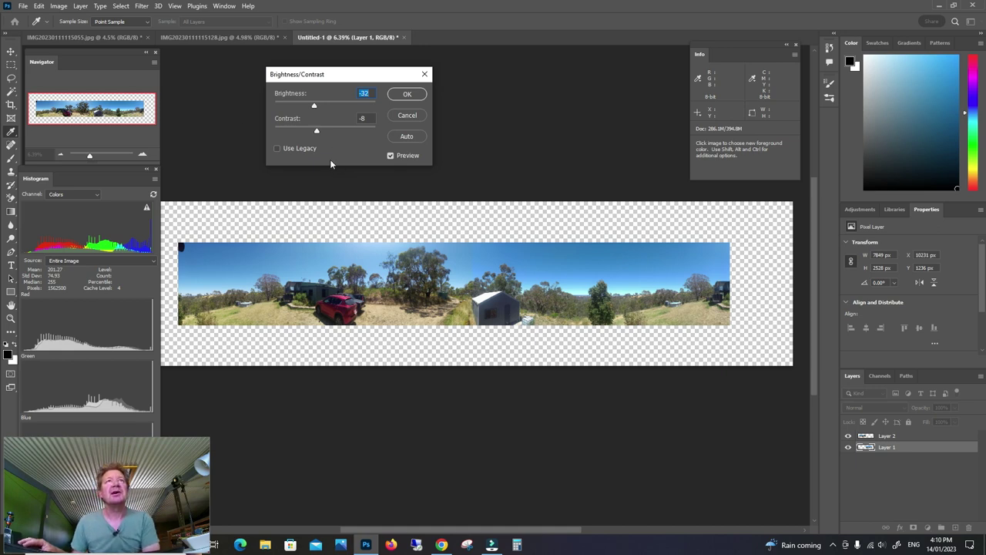
{"action": "left_click_drag", "start_coordinate": [317, 131], "coordinate": [304, 132]}
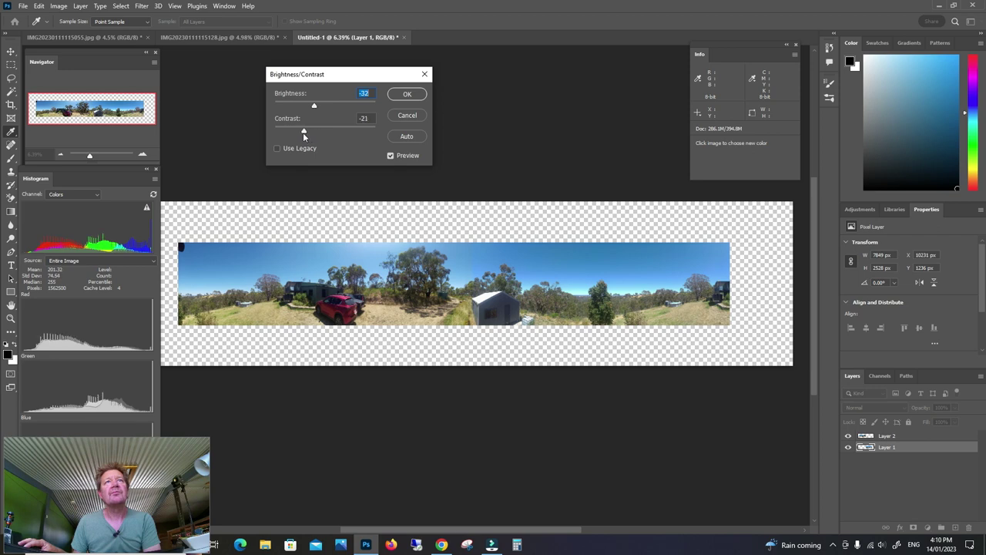
{"action": "left_click", "coordinate": [301, 133]}
{"action": "left_click_drag", "start_coordinate": [313, 104], "coordinate": [314, 112]}
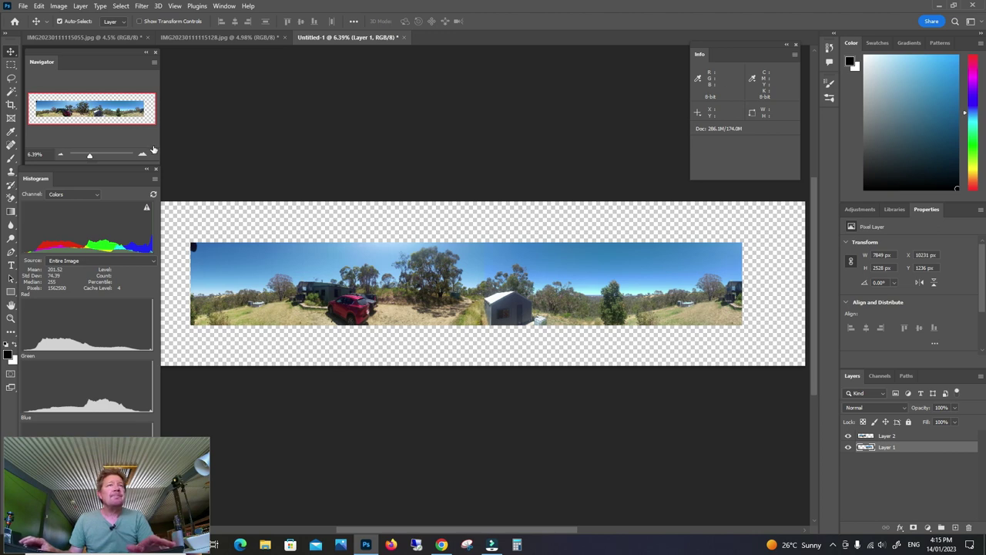
Step: Flatten Untitled-1 into a single Background layer, then zoom in on the strip's left end
{"action": "left_click", "coordinate": [59, 8]}
{"action": "mouse_move", "coordinate": [64, 23]}
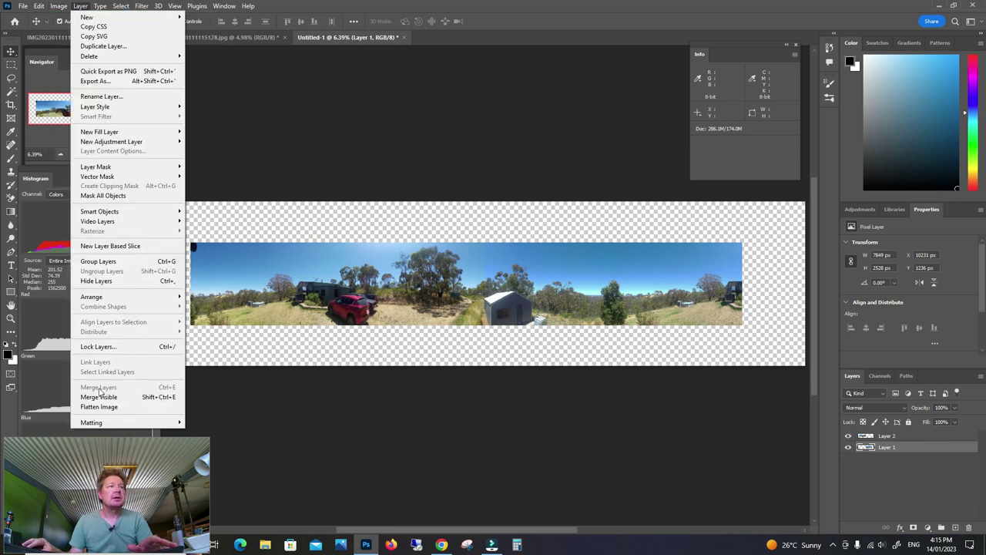
{"action": "left_click", "coordinate": [98, 407]}
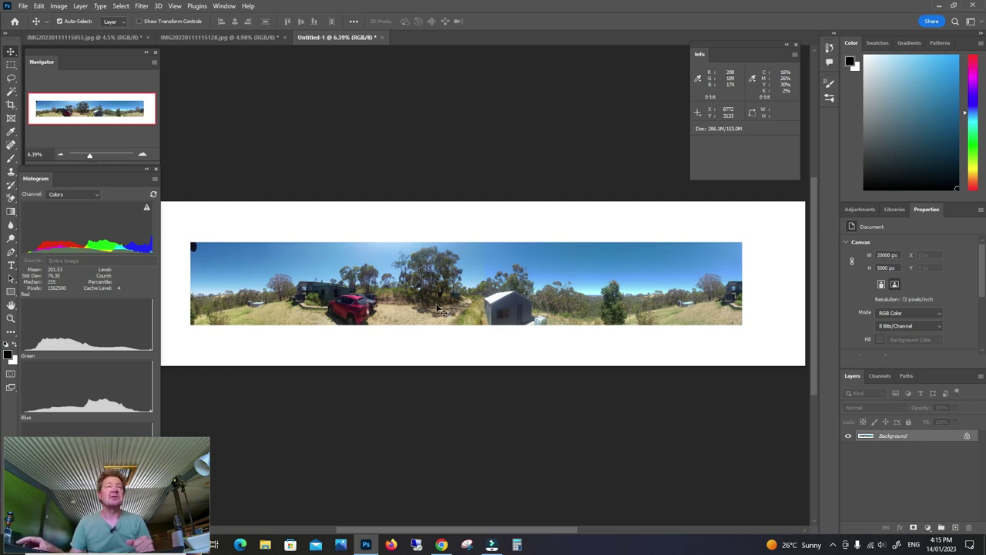
{"action": "left_click_drag", "start_coordinate": [92, 155], "coordinate": [95, 156]}
{"action": "left_click_drag", "start_coordinate": [486, 531], "coordinate": [309, 532]}
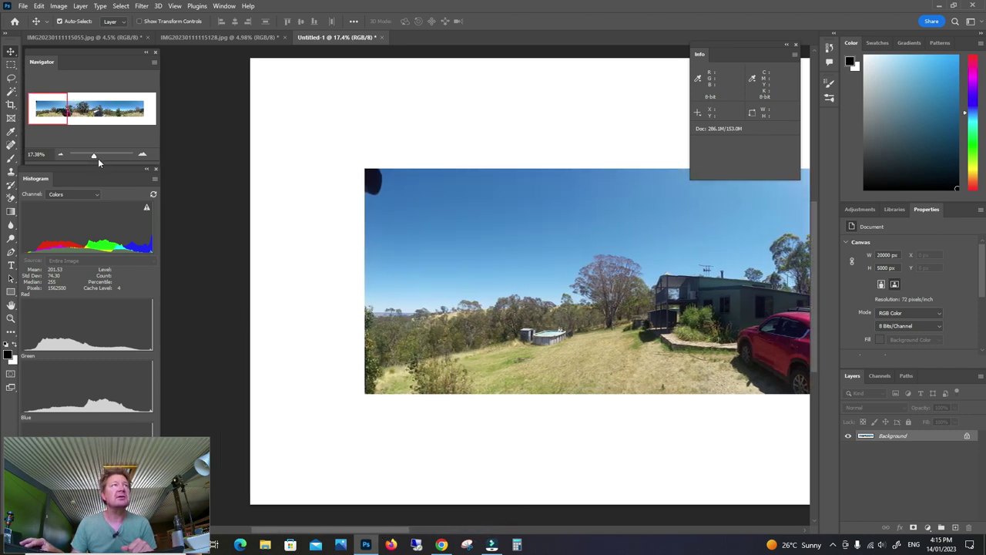
{"action": "left_click_drag", "start_coordinate": [94, 155], "coordinate": [96, 155]}
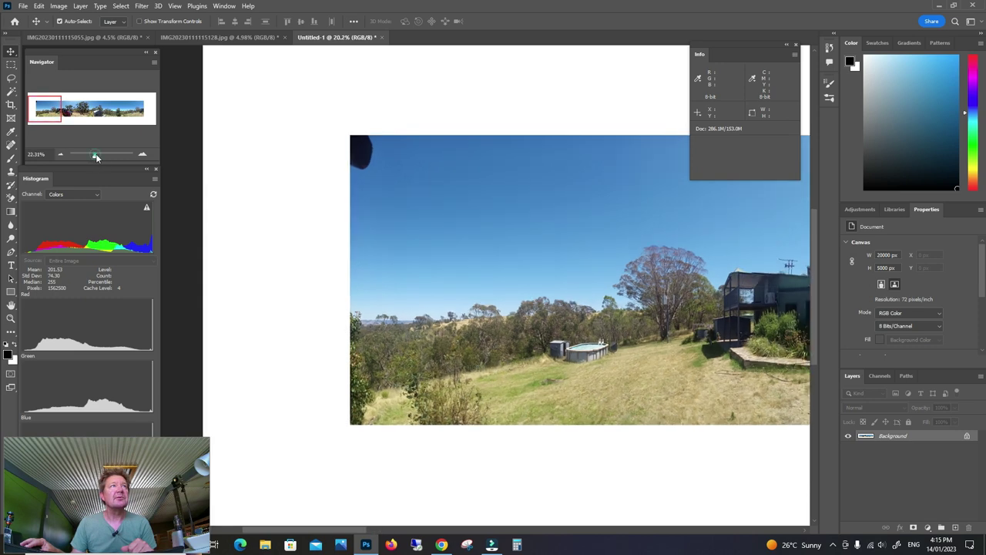
{"action": "left_click_drag", "start_coordinate": [96, 155], "coordinate": [97, 156]}
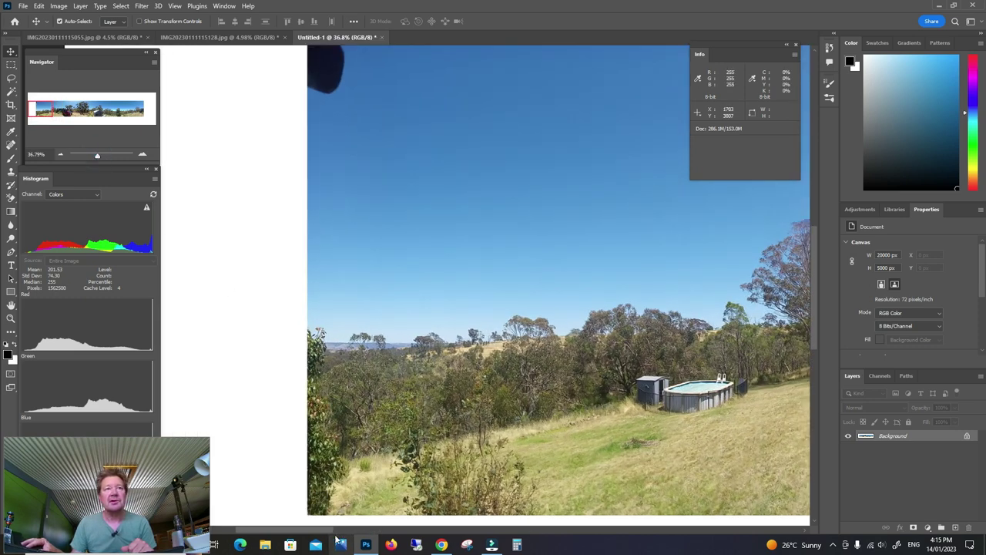
{"action": "left_click_drag", "start_coordinate": [338, 531], "coordinate": [309, 532]}
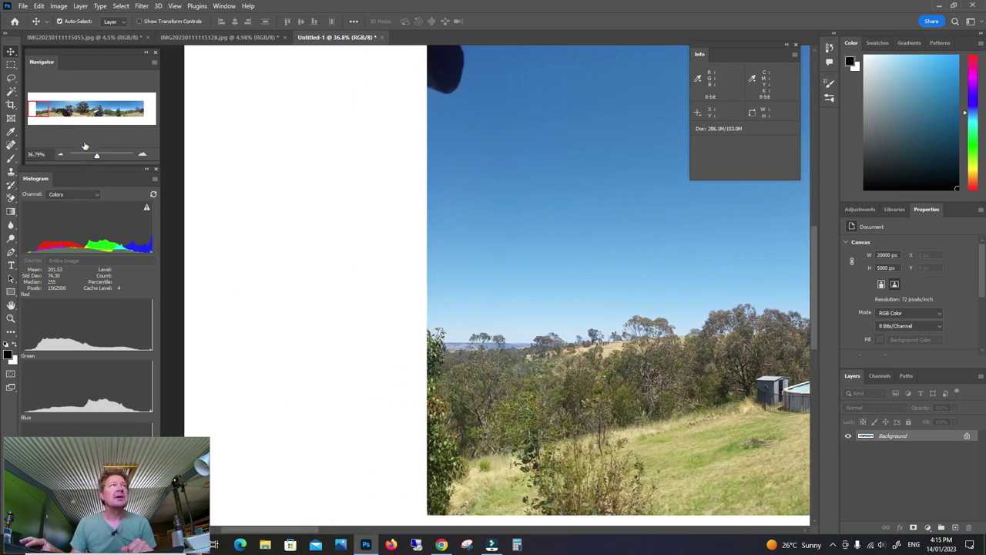
Step: Crop away the empty left and right canvas, leaving a 13085 × 5000 px panorama
{"action": "left_click", "coordinate": [10, 106]}
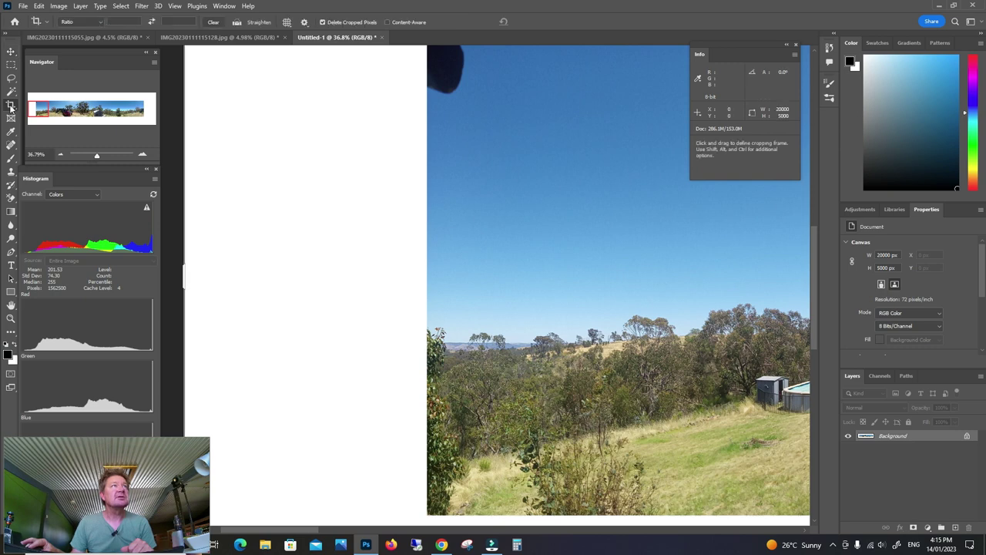
{"action": "left_click_drag", "start_coordinate": [185, 276], "coordinate": [471, 286]}
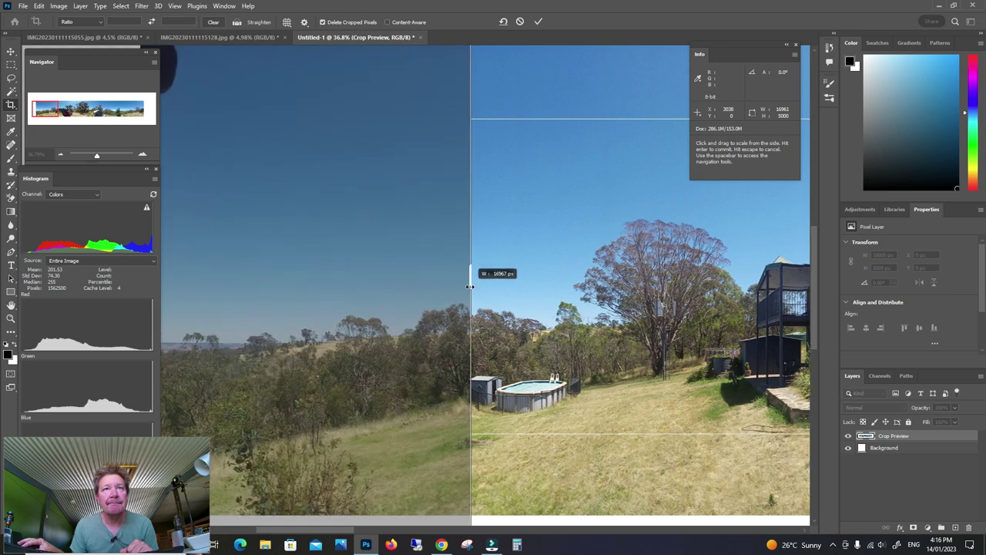
{"action": "left_click_drag", "start_coordinate": [469, 286], "coordinate": [470, 286]}
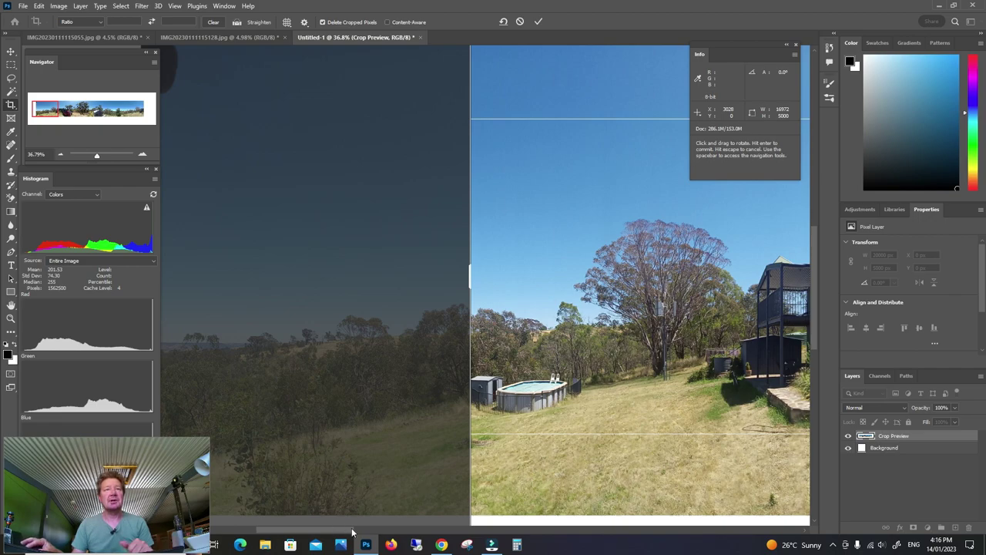
{"action": "left_click_drag", "start_coordinate": [336, 535], "coordinate": [681, 549]}
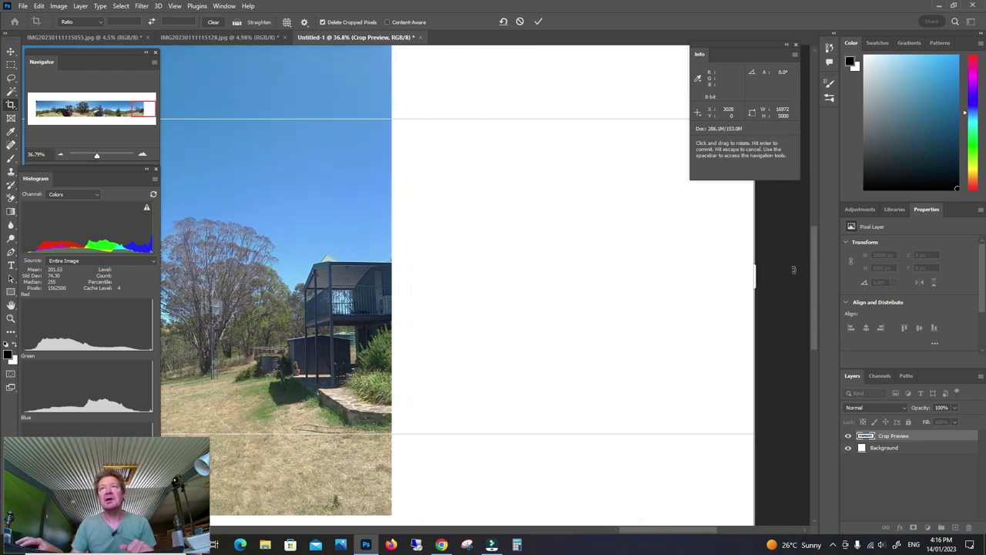
{"action": "left_click_drag", "start_coordinate": [753, 279], "coordinate": [387, 283]}
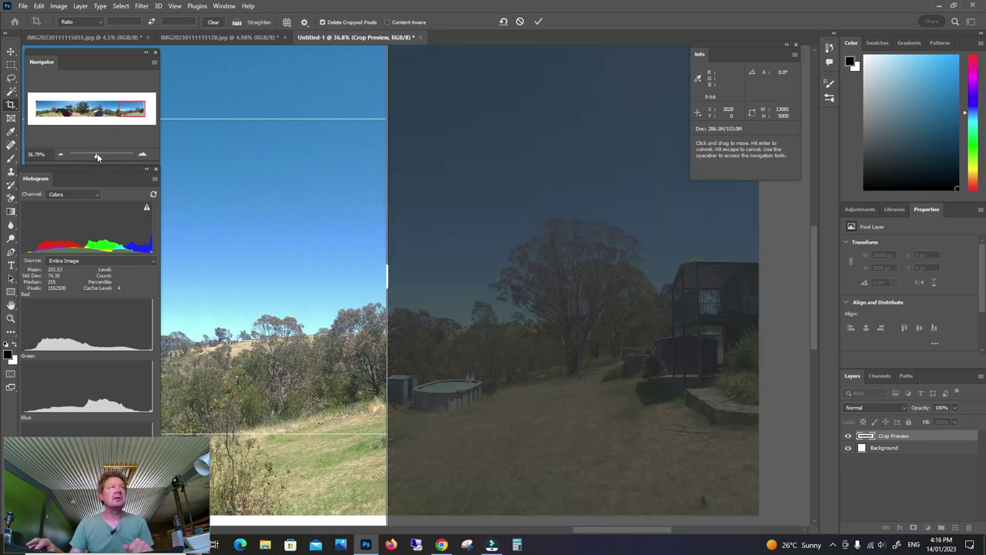
{"action": "left_click_drag", "start_coordinate": [98, 157], "coordinate": [88, 156]}
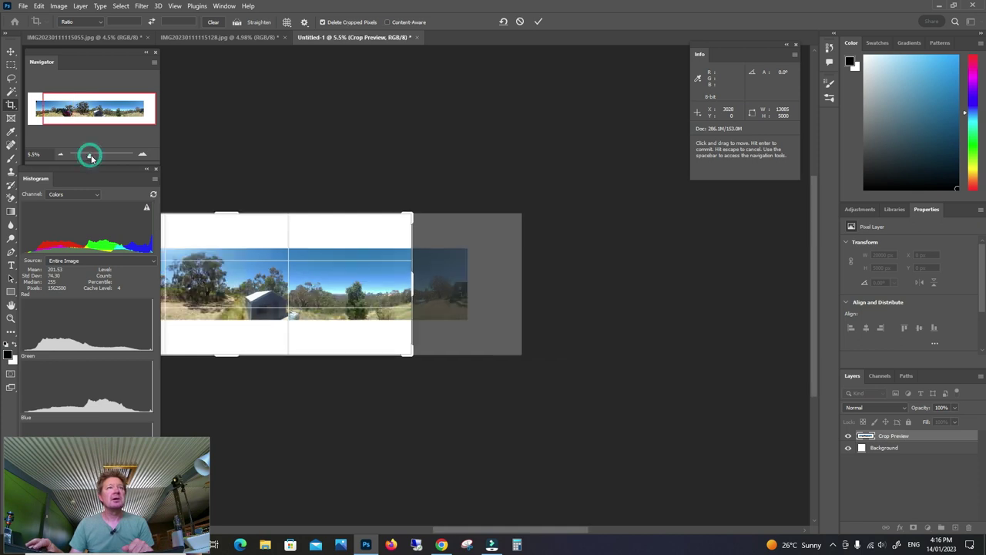
{"action": "left_click", "coordinate": [538, 23]}
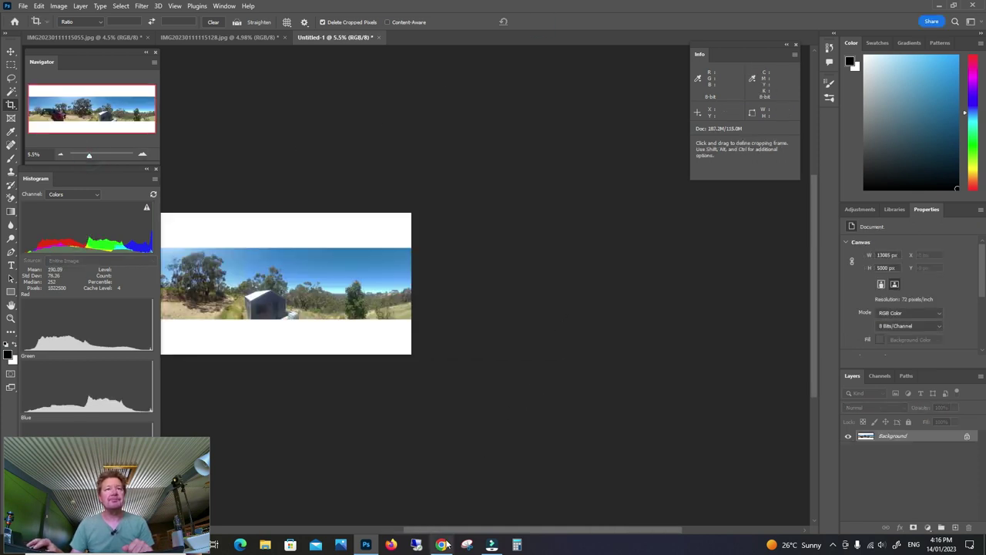
{"action": "scroll", "coordinate": [462, 530], "scroll_direction": "left", "scroll_amount": 3}
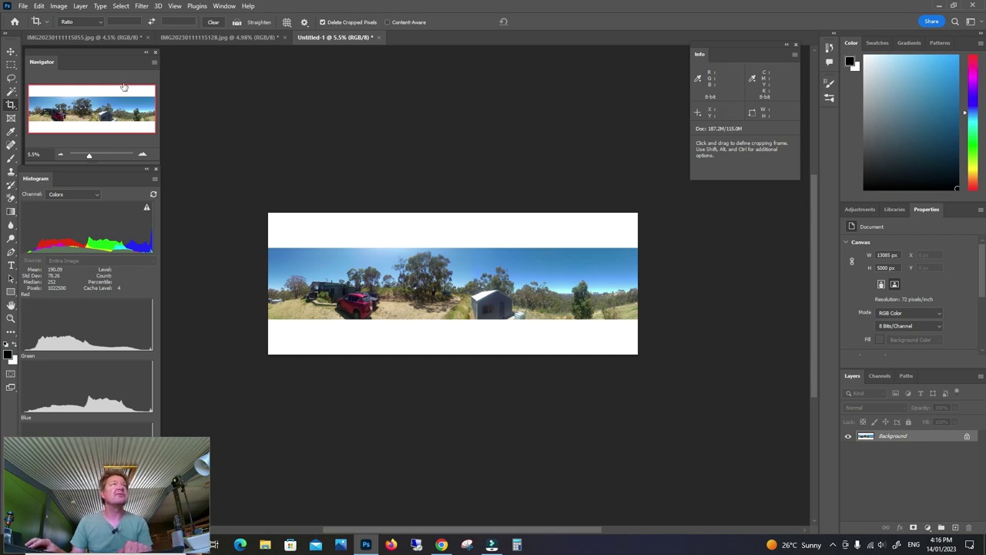
Step: Resize the image proportionally to 8192 px wide, giving 8192 × 3130 px
{"action": "left_click", "coordinate": [58, 7]}
{"action": "left_click", "coordinate": [67, 82]}
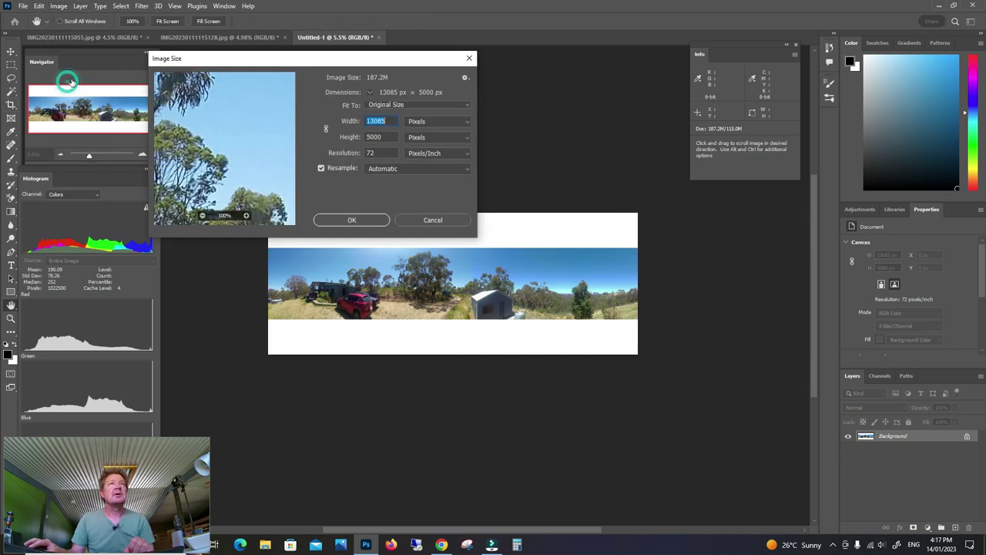
{"action": "left_click", "coordinate": [325, 129]}
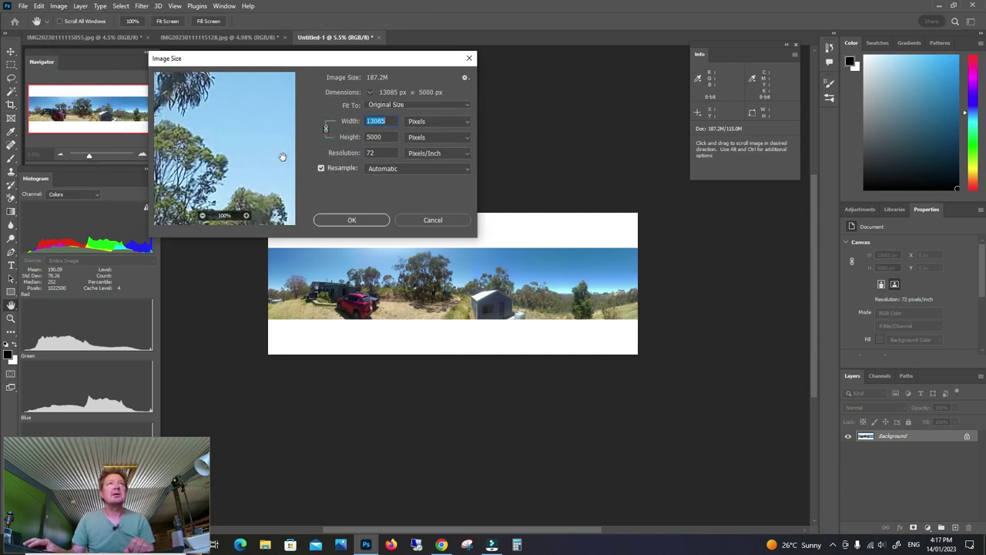
{"action": "double_click", "coordinate": [390, 124]}
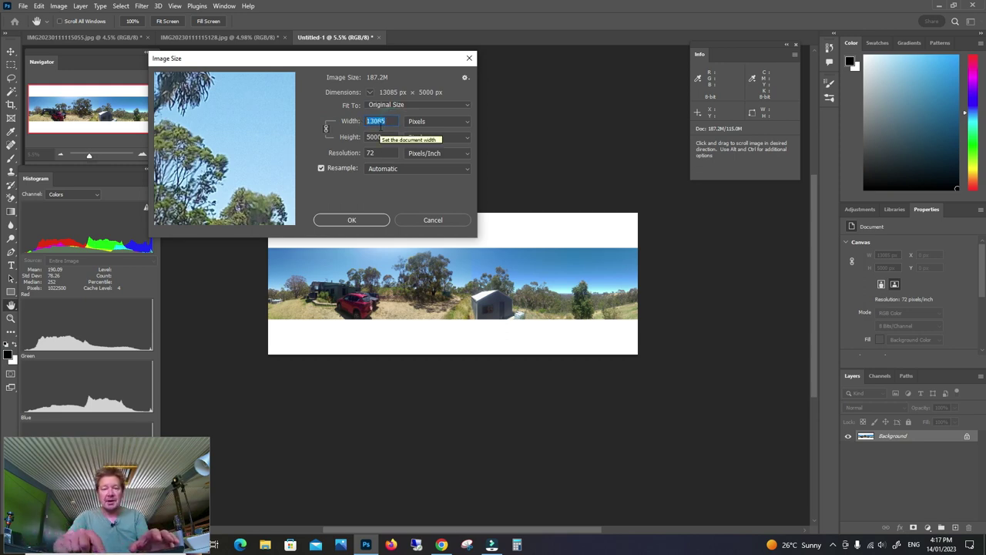
{"action": "type", "text": "8192"}
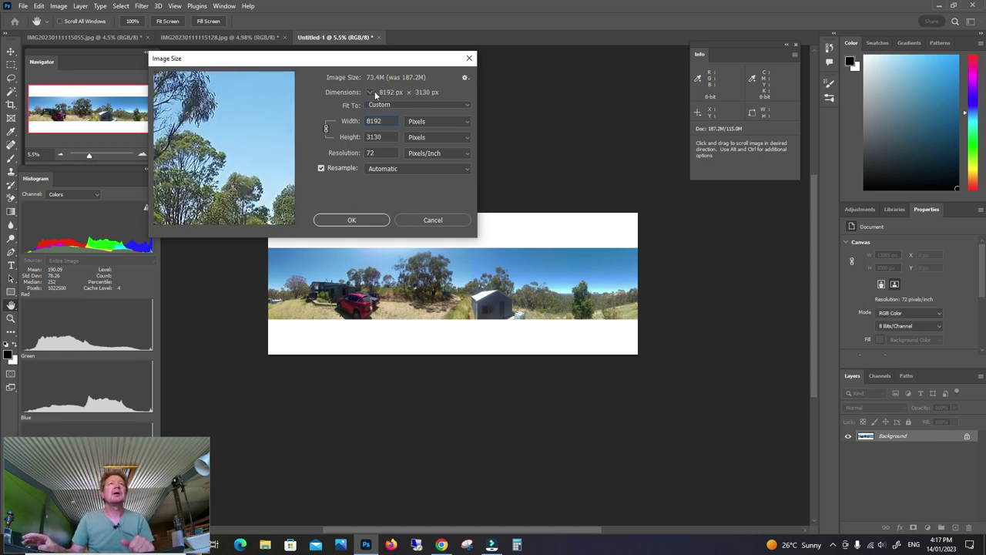
{"action": "left_click", "coordinate": [351, 220]}
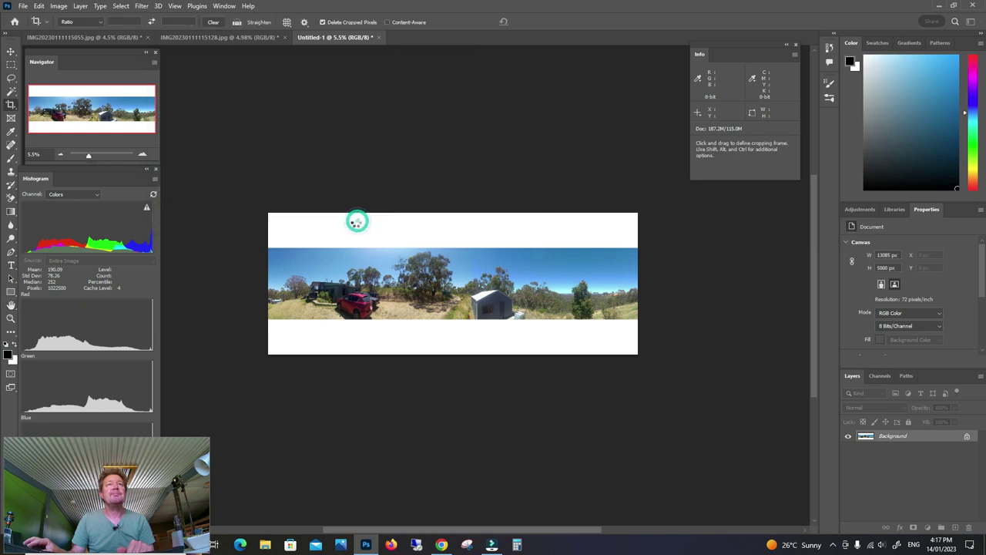
{"action": "key", "text": "c"}
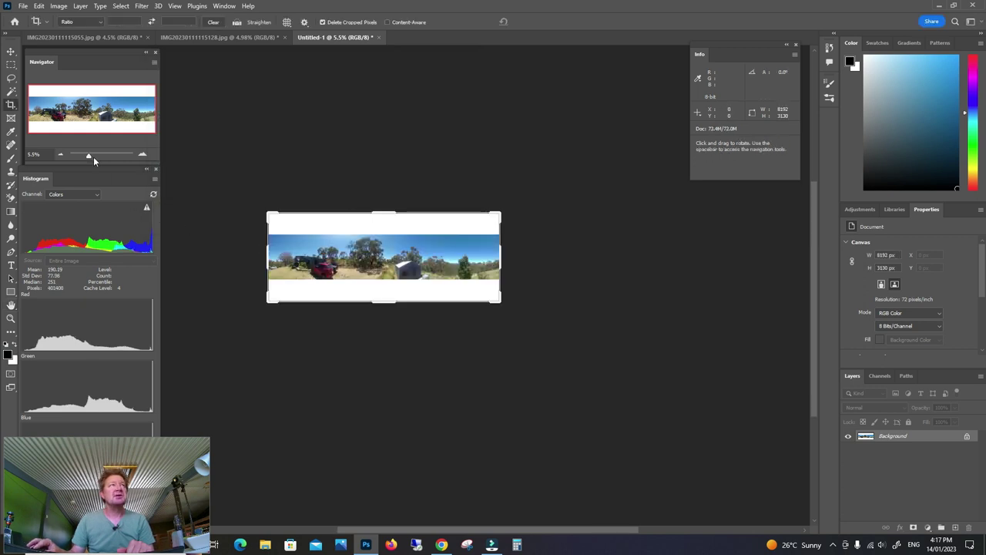
{"action": "left_click_drag", "start_coordinate": [89, 156], "coordinate": [92, 155]}
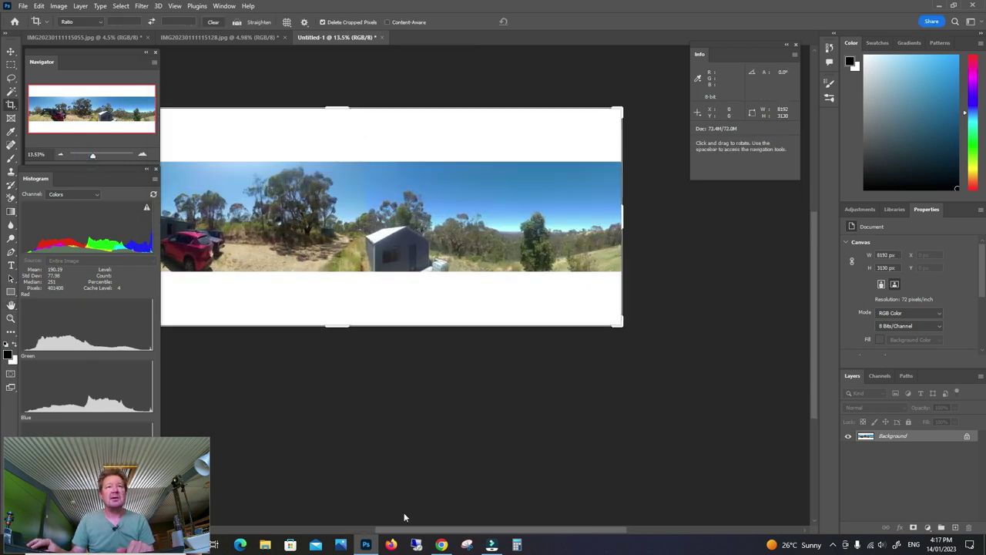
{"action": "left_click_drag", "start_coordinate": [430, 531], "coordinate": [387, 518]}
{"action": "left_click_drag", "start_coordinate": [811, 327], "coordinate": [816, 291]}
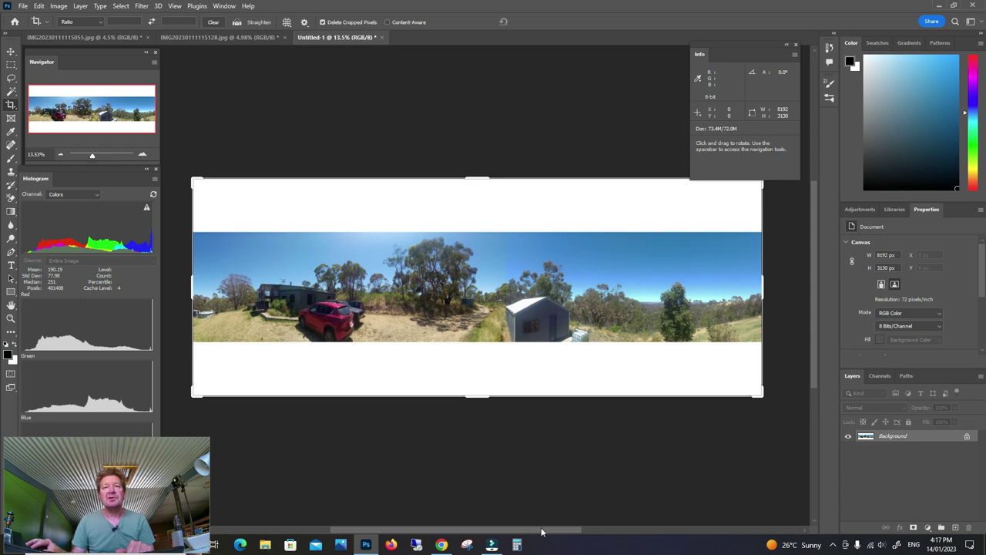
{"action": "left_click_drag", "start_coordinate": [541, 530], "coordinate": [537, 526]}
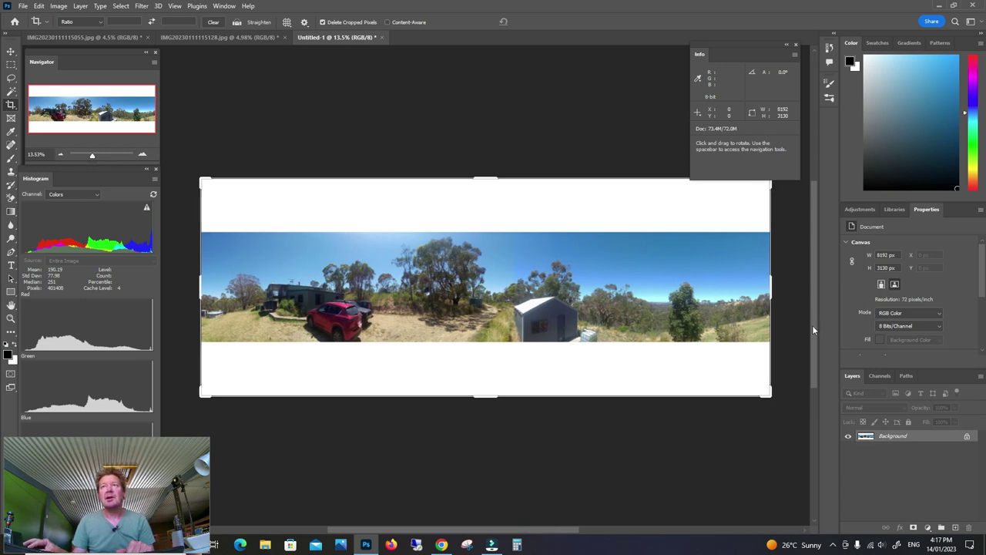
{"action": "left_click_drag", "start_coordinate": [813, 330], "coordinate": [812, 326]}
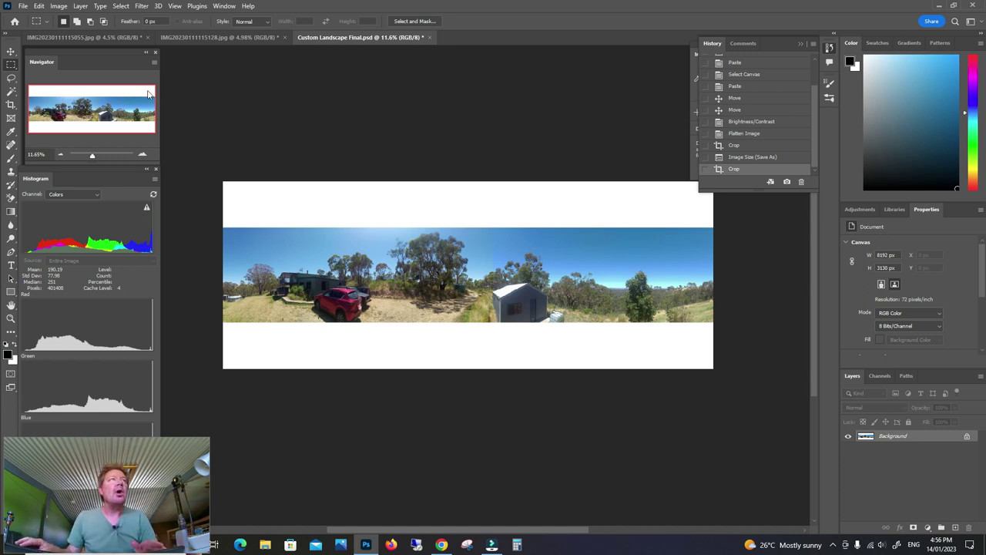
Step: Widen the crop on both sides in W × H × Resolution mode and commit it, making the canvas 8192 × 4096 px
{"action": "left_click", "coordinate": [11, 103]}
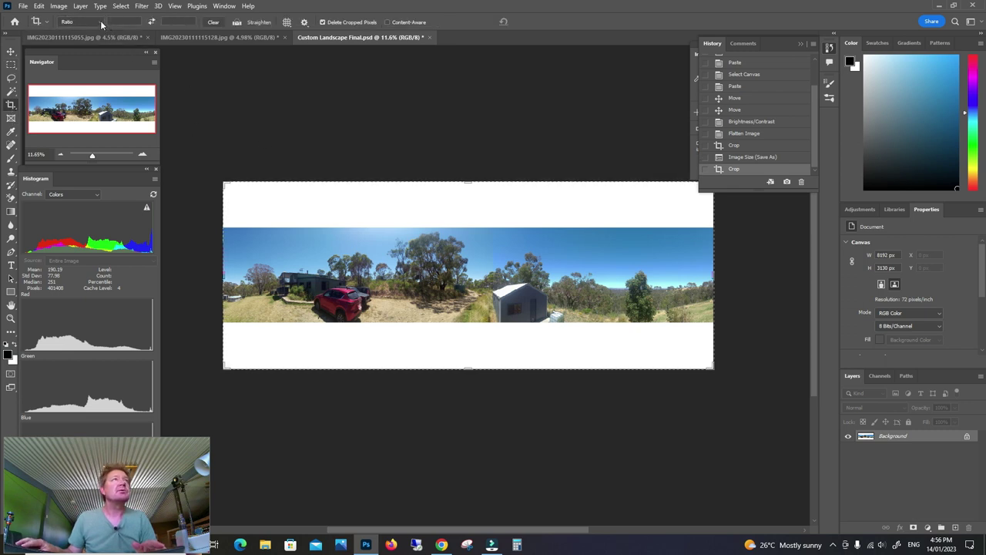
{"action": "left_click", "coordinate": [100, 23]}
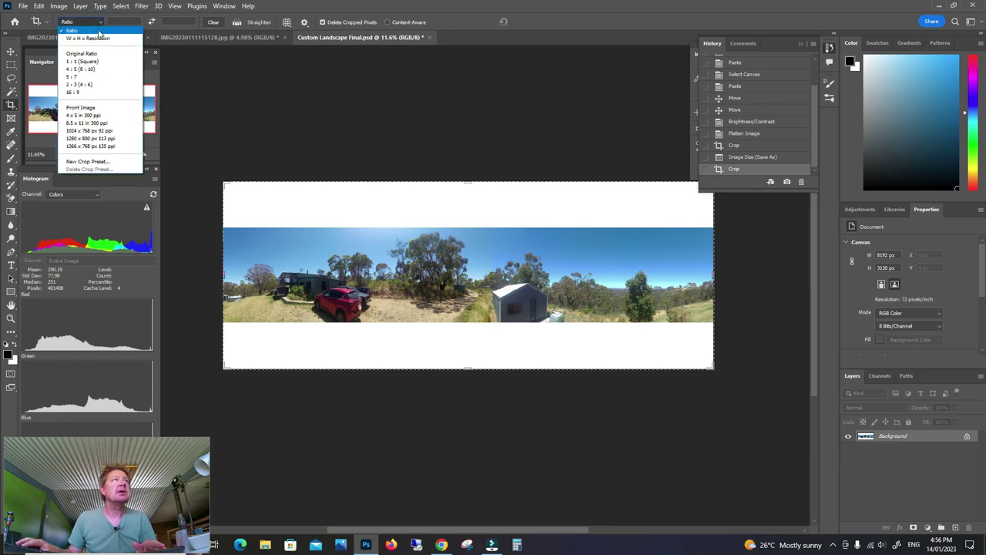
{"action": "left_click", "coordinate": [99, 37]}
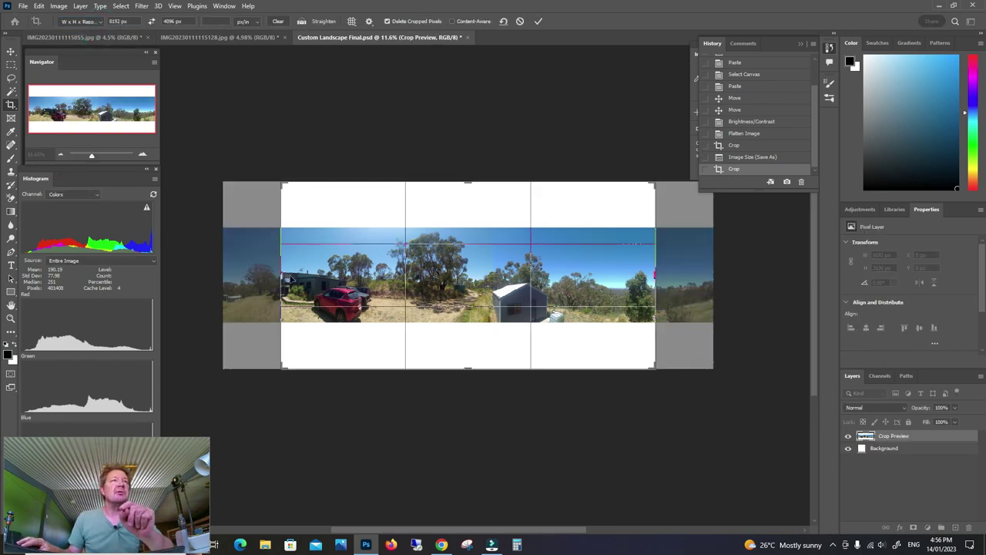
{"action": "left_click_drag", "start_coordinate": [281, 272], "coordinate": [253, 272]}
{"action": "left_click_drag", "start_coordinate": [684, 274], "coordinate": [713, 274]}
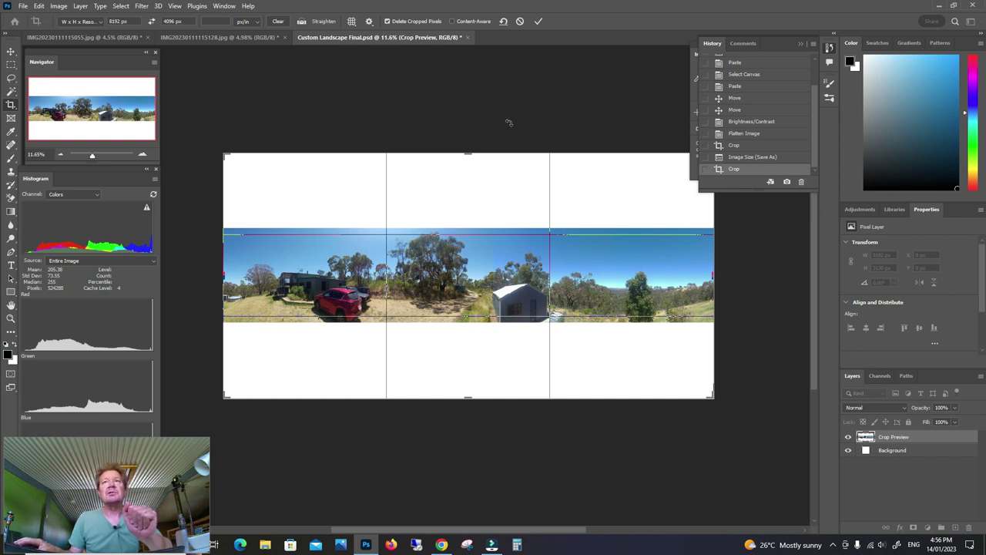
{"action": "left_click", "coordinate": [537, 21]}
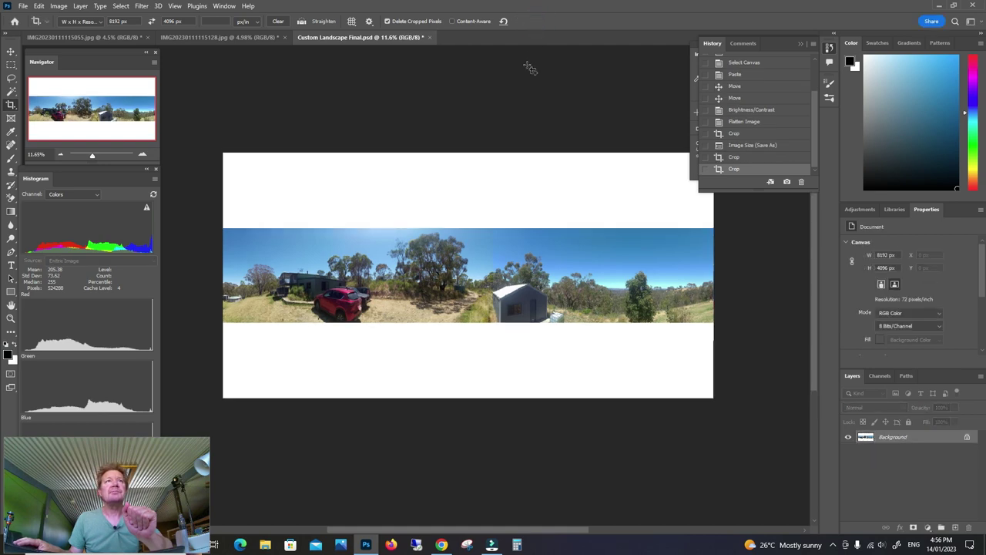
Step: Verify the canvas is 8192 × 4096 px in Image Size, closing it unchanged
{"action": "left_click", "coordinate": [59, 6]}
{"action": "left_click", "coordinate": [69, 83]}
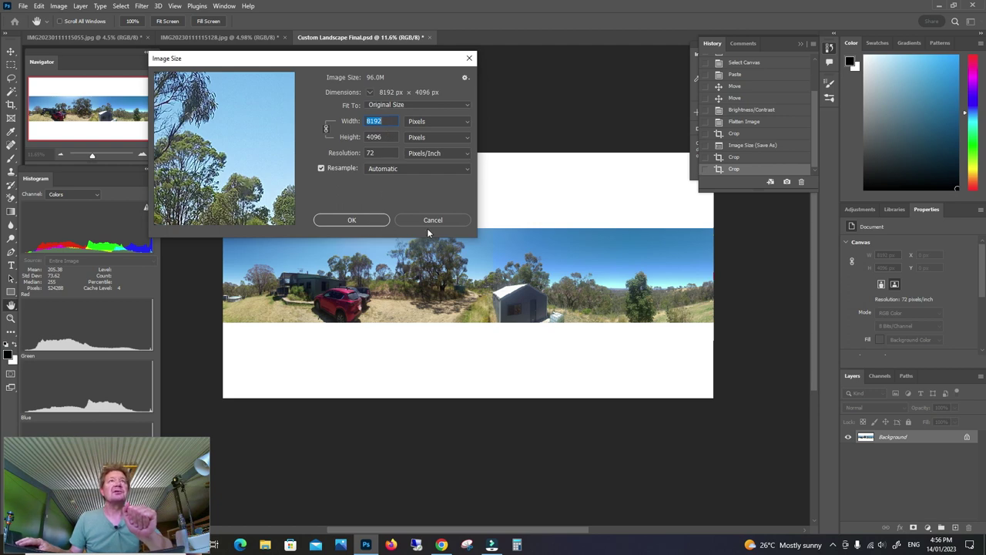
{"action": "left_click", "coordinate": [469, 57]}
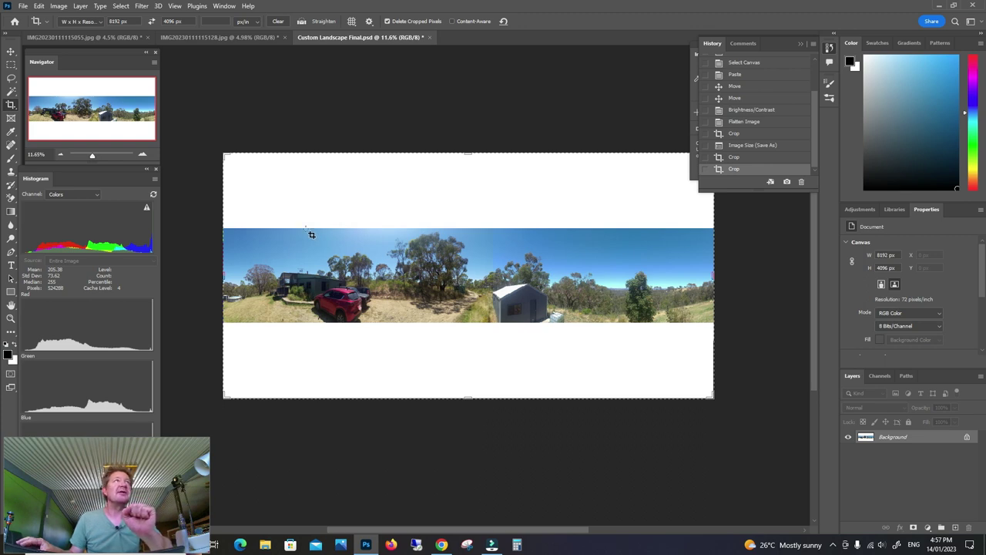
Step: In Guides, Grid & Slices preferences, set a gridline every 50 Percent with 1 subdivision
{"action": "left_click", "coordinate": [41, 6]}
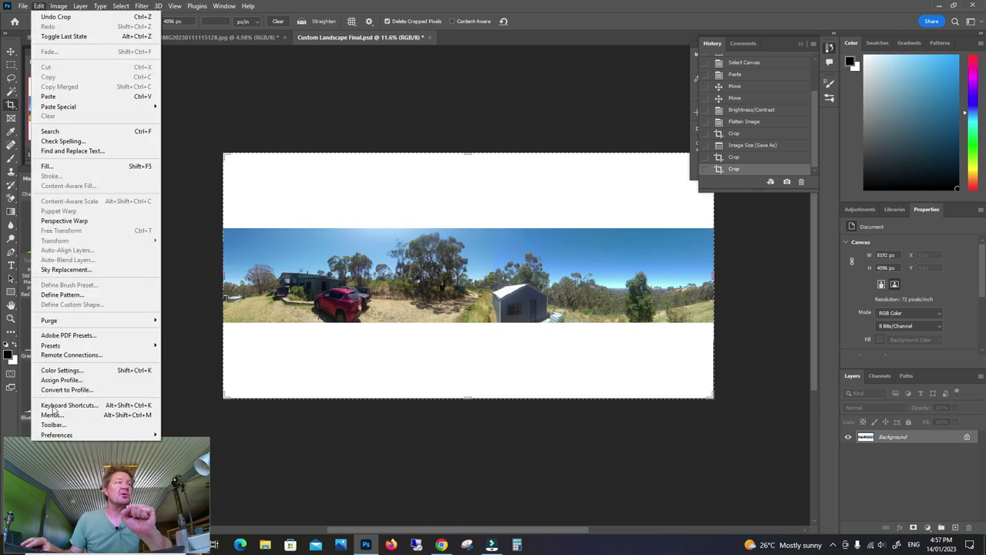
{"action": "mouse_move", "coordinate": [50, 436]}
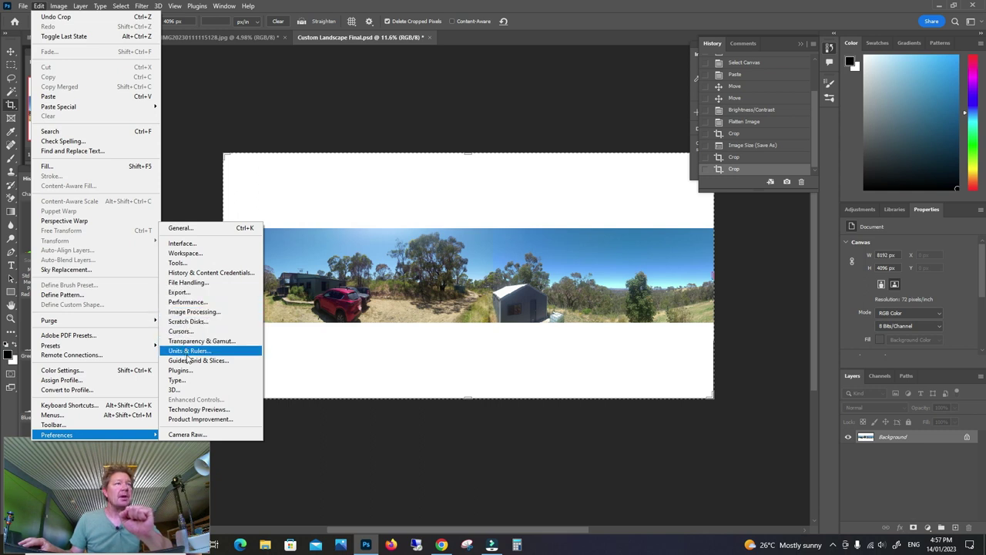
{"action": "left_click", "coordinate": [189, 360]}
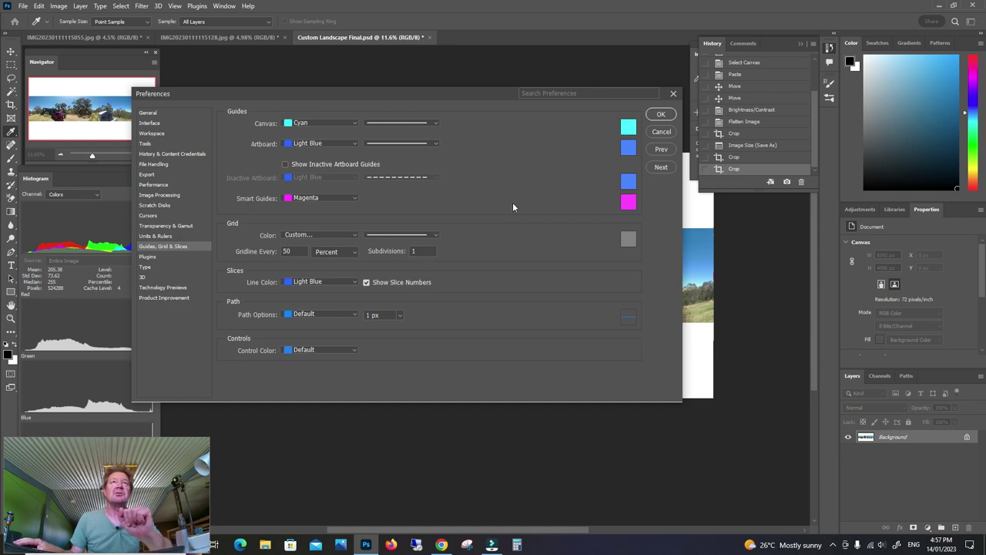
{"action": "left_click", "coordinate": [661, 114]}
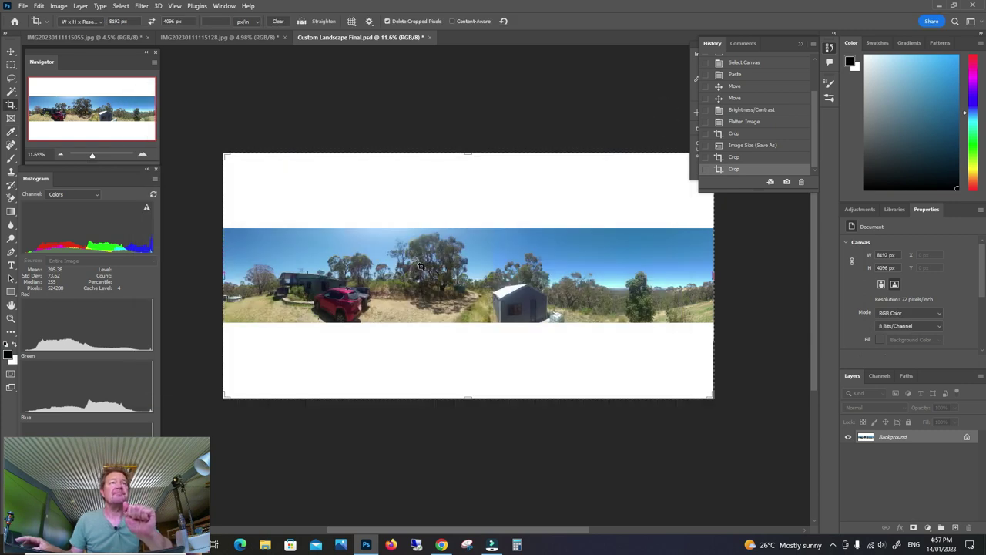
Step: Turn on the grid so lines mark the canvas centre at 50 percent, zooming out slightly
{"action": "left_click", "coordinate": [11, 64]}
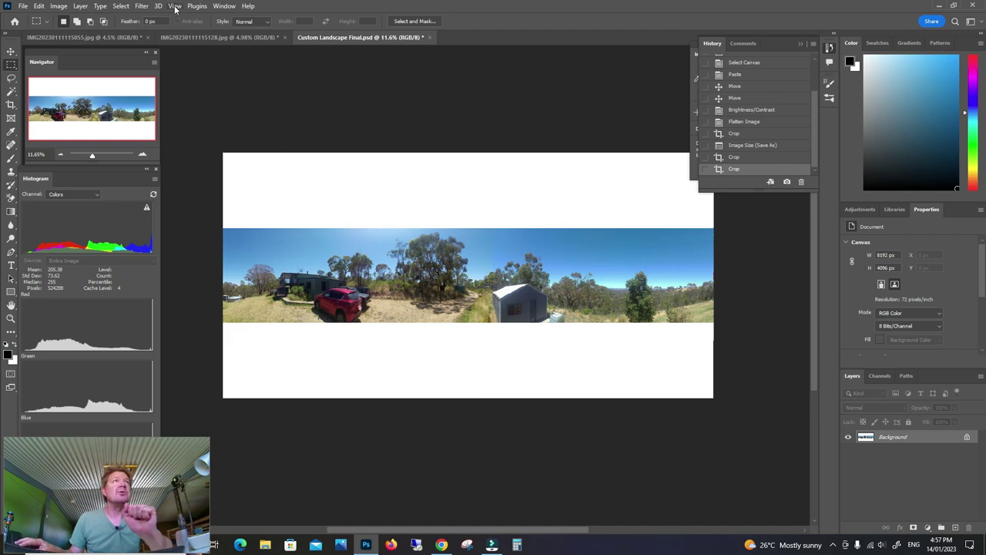
{"action": "left_click", "coordinate": [175, 6]}
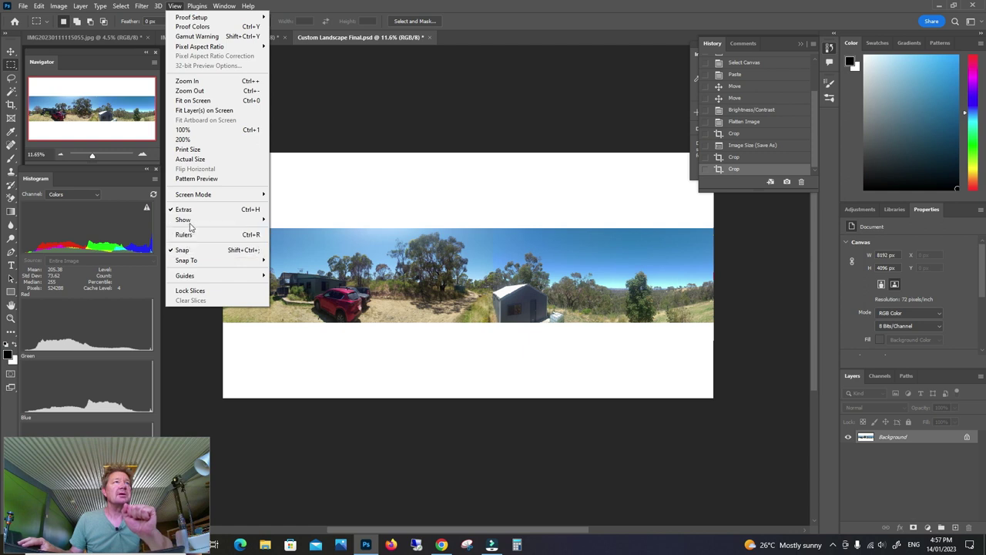
{"action": "mouse_move", "coordinate": [189, 221]}
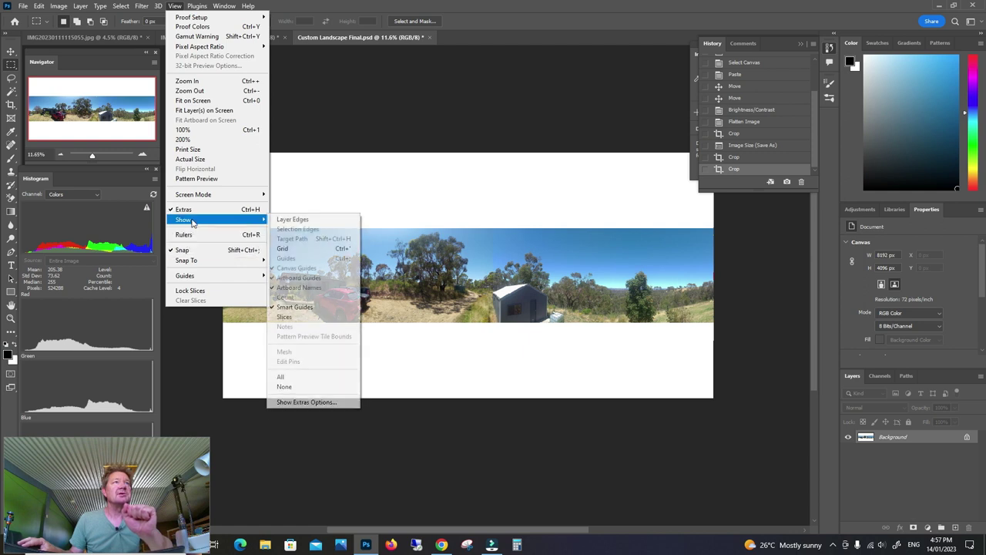
{"action": "left_click", "coordinate": [299, 251]}
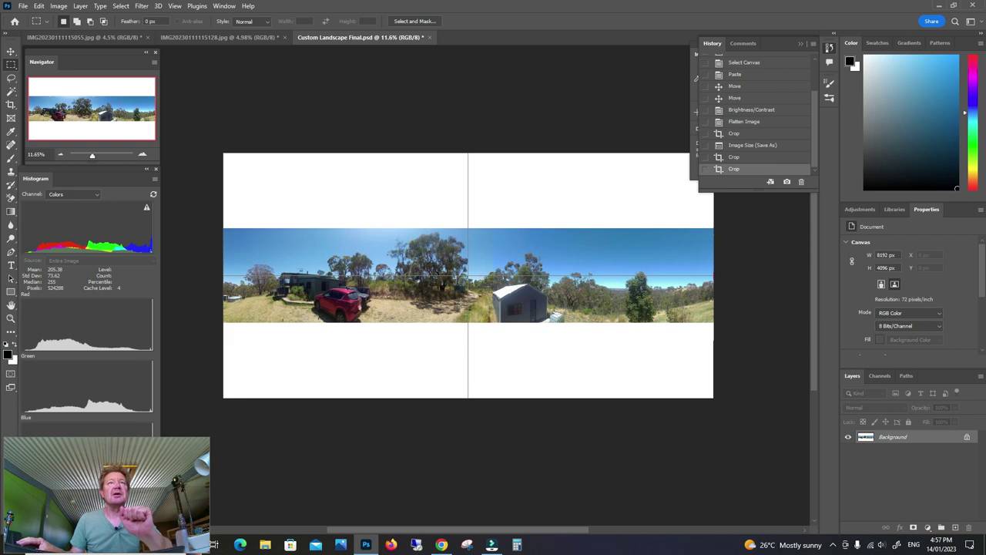
{"action": "left_click_drag", "start_coordinate": [93, 154], "coordinate": [99, 158]}
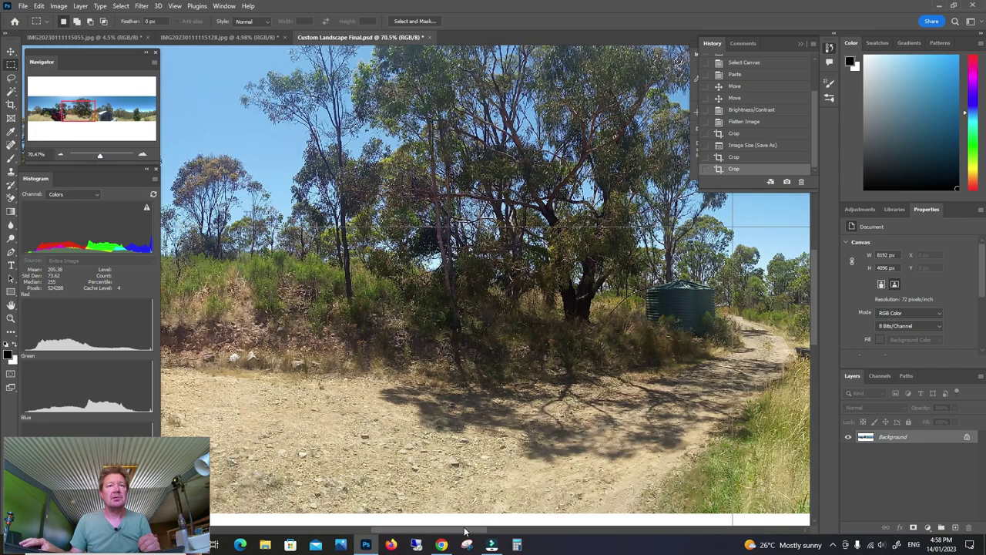
Step: Move the panorama layer up until its horizon meets the horizontal centre grid line (X −24, Y −208 px)
{"action": "left_click_drag", "start_coordinate": [465, 528], "coordinate": [385, 537]}
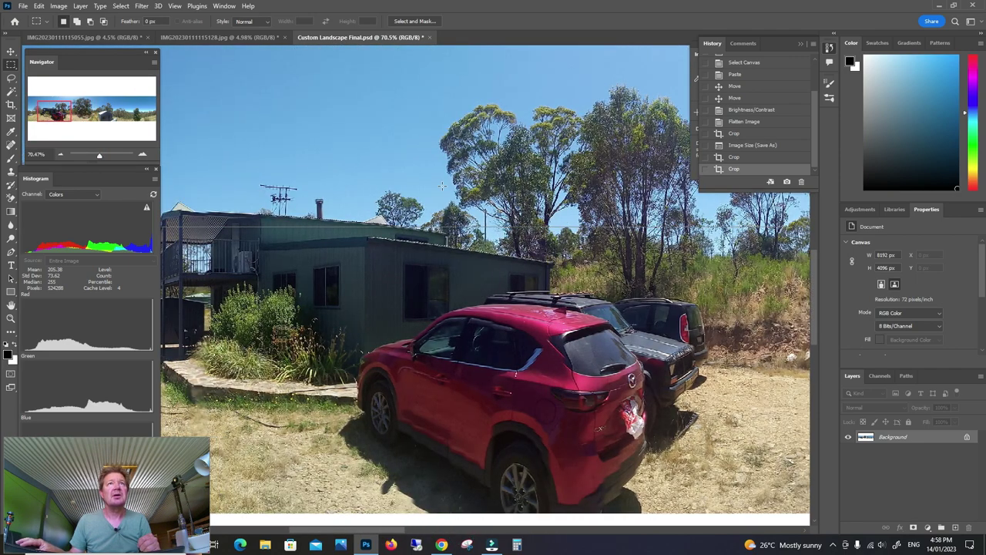
{"action": "left_click", "coordinate": [11, 51]}
{"action": "mouse_move", "coordinate": [461, 177]}
{"action": "left_mouse_down"}
{"action": "mouse_move", "coordinate": [452, 312]}
{"action": "mouse_move", "coordinate": [440, 262]}
{"action": "mouse_move", "coordinate": [460, 186]}
{"action": "left_mouse_up"}
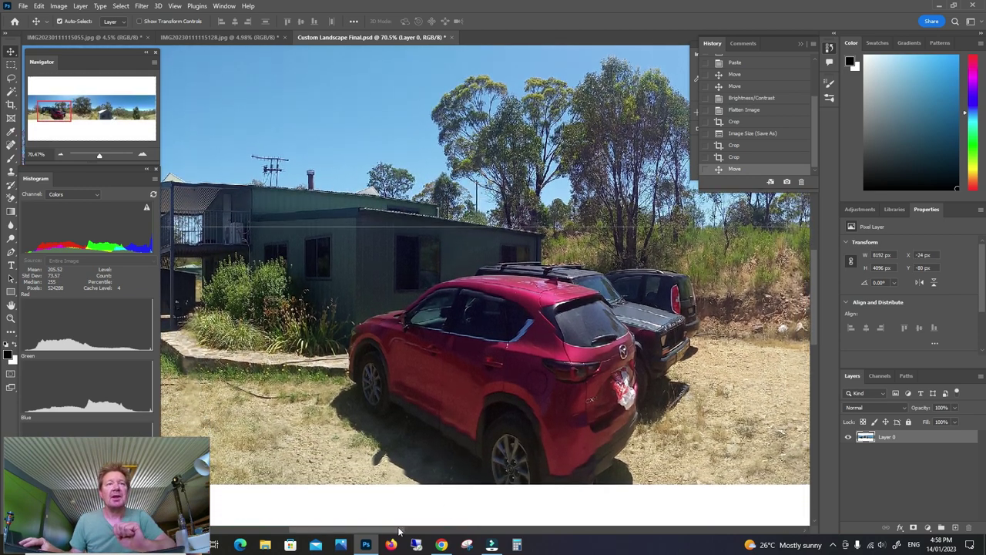
{"action": "left_click_drag", "start_coordinate": [397, 532], "coordinate": [376, 531]}
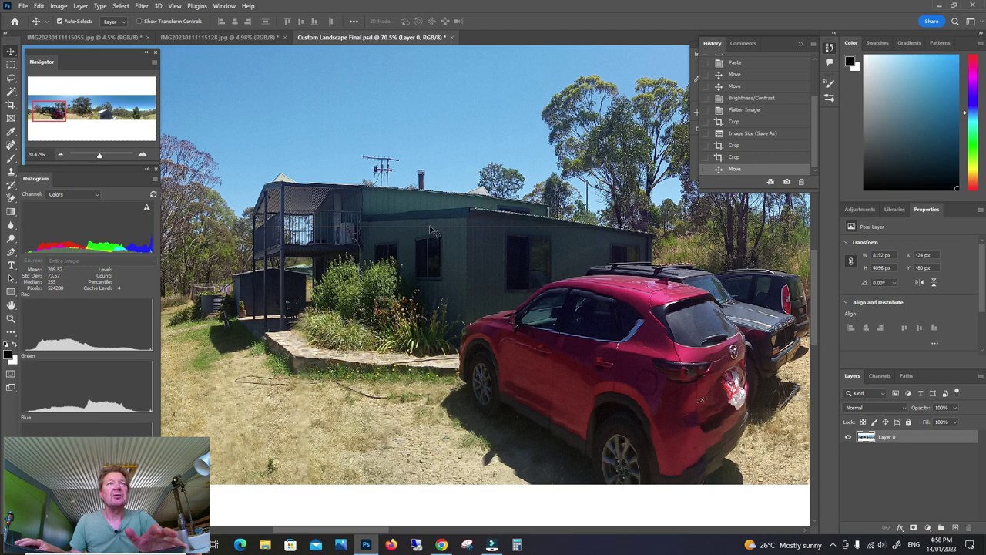
{"action": "left_click_drag", "start_coordinate": [465, 293], "coordinate": [465, 248]}
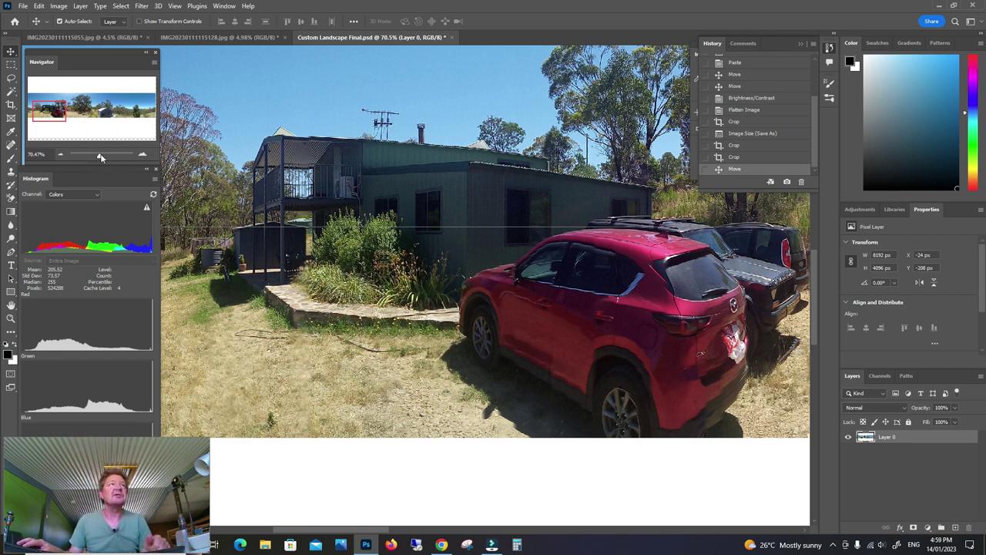
{"action": "left_click_drag", "start_coordinate": [100, 154], "coordinate": [94, 154]}
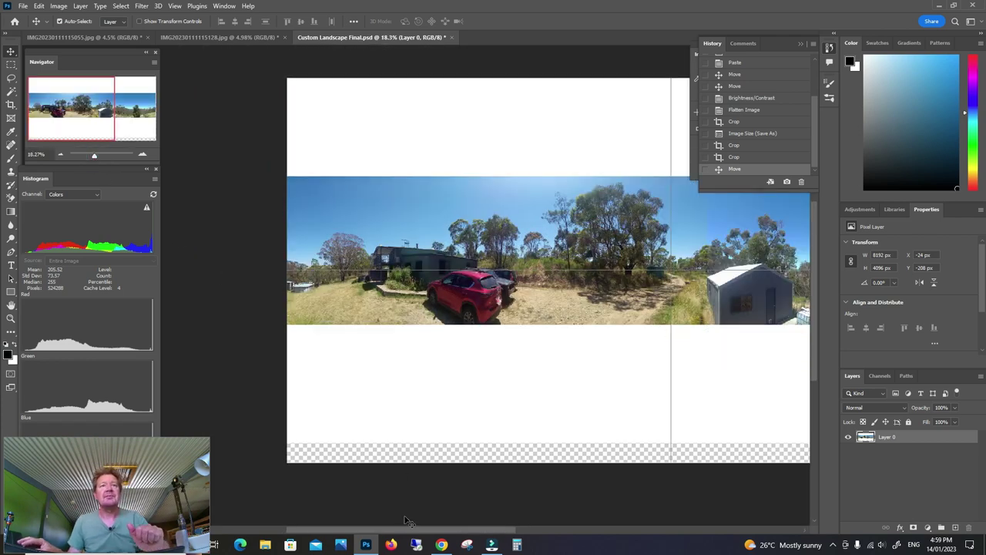
{"action": "left_click_drag", "start_coordinate": [394, 529], "coordinate": [421, 540]}
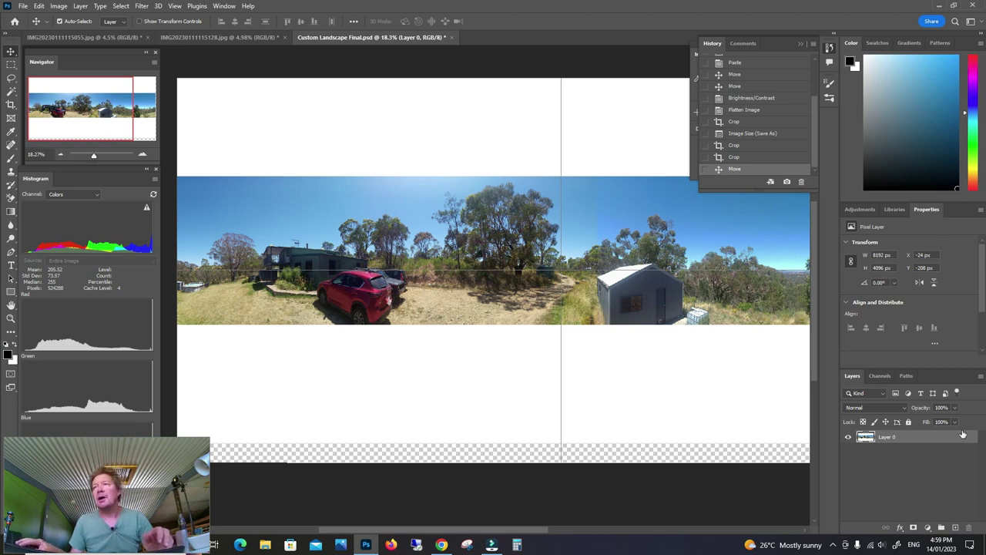
Step: Flatten the image so the transparent bottom strip becomes white
{"action": "left_click", "coordinate": [982, 378]}
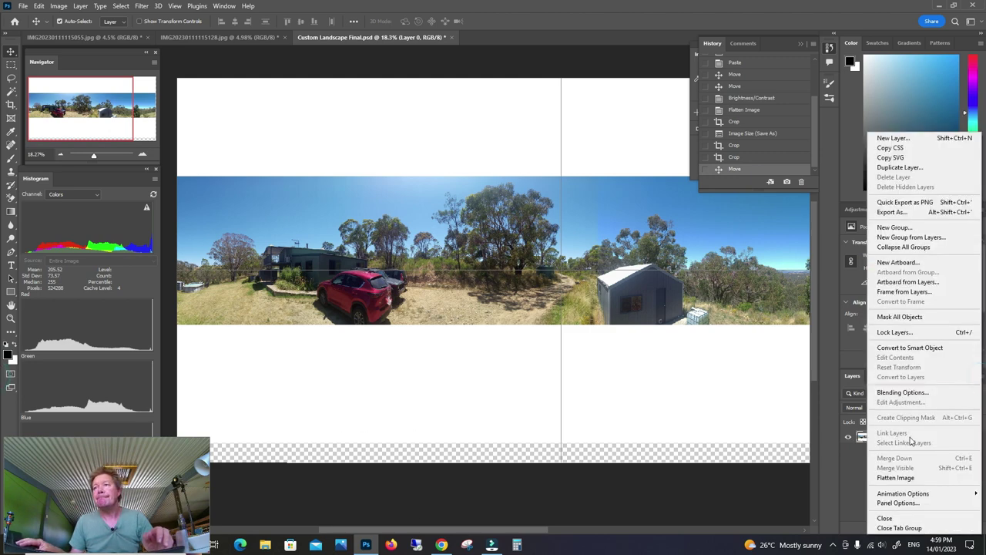
{"action": "left_click", "coordinate": [895, 477]}
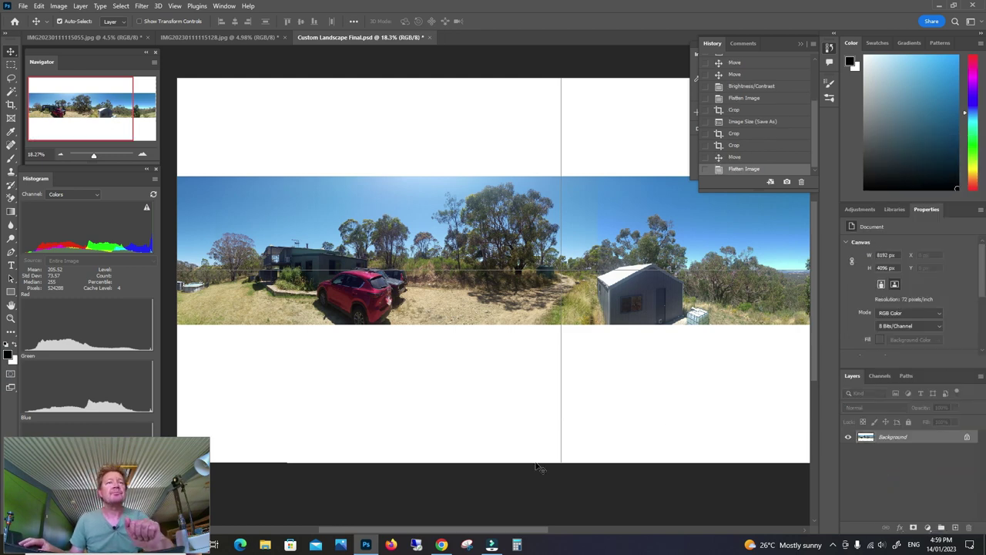
{"action": "left_click_drag", "start_coordinate": [471, 528], "coordinate": [479, 529]}
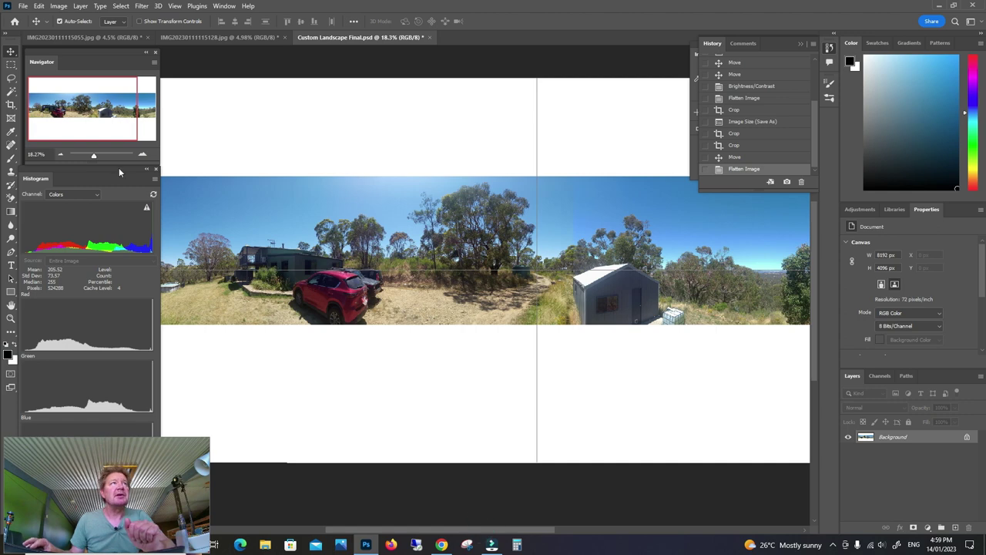
{"action": "left_click_drag", "start_coordinate": [95, 157], "coordinate": [91, 156]}
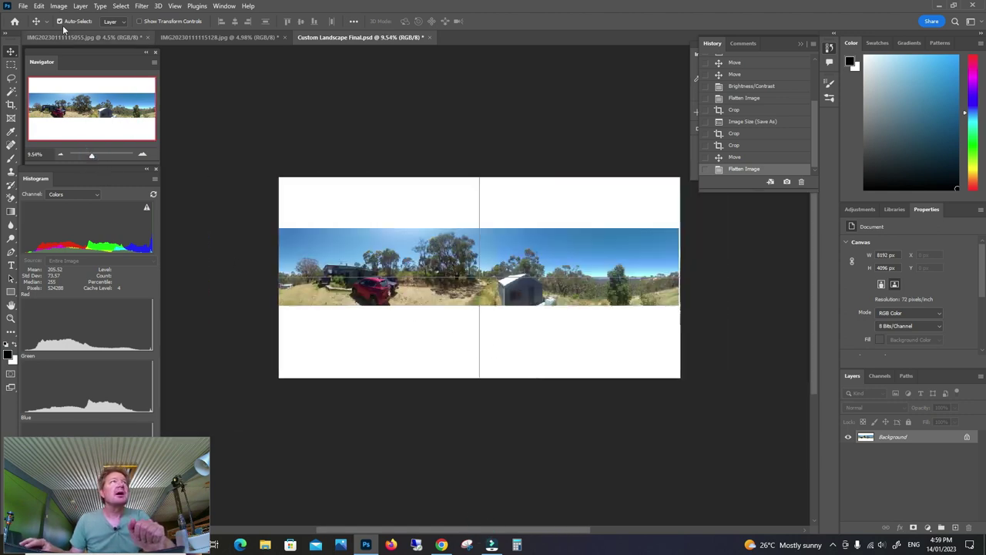
Step: Confirm in Image Size that the flattened image is still 8192 × 4096 px
{"action": "left_click", "coordinate": [60, 6]}
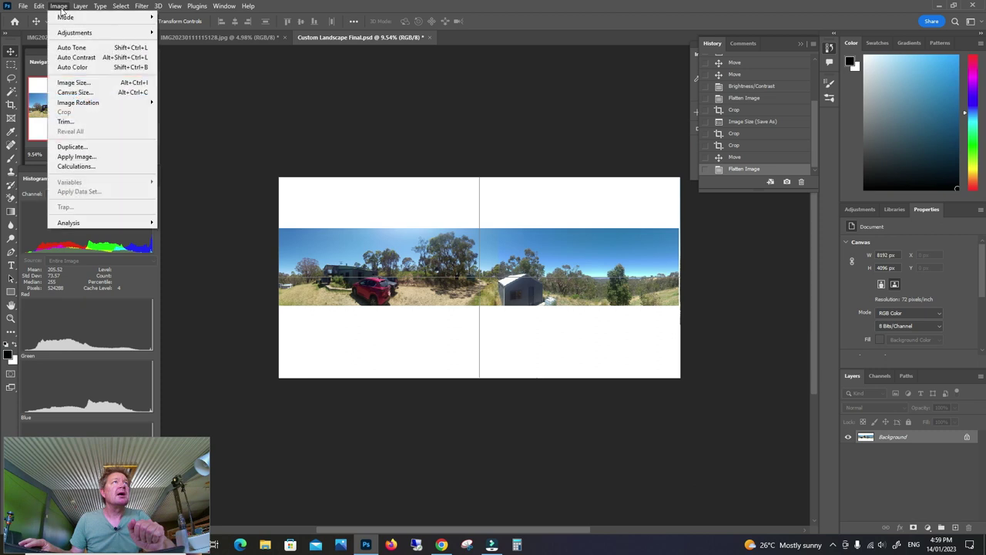
{"action": "left_click", "coordinate": [68, 83]}
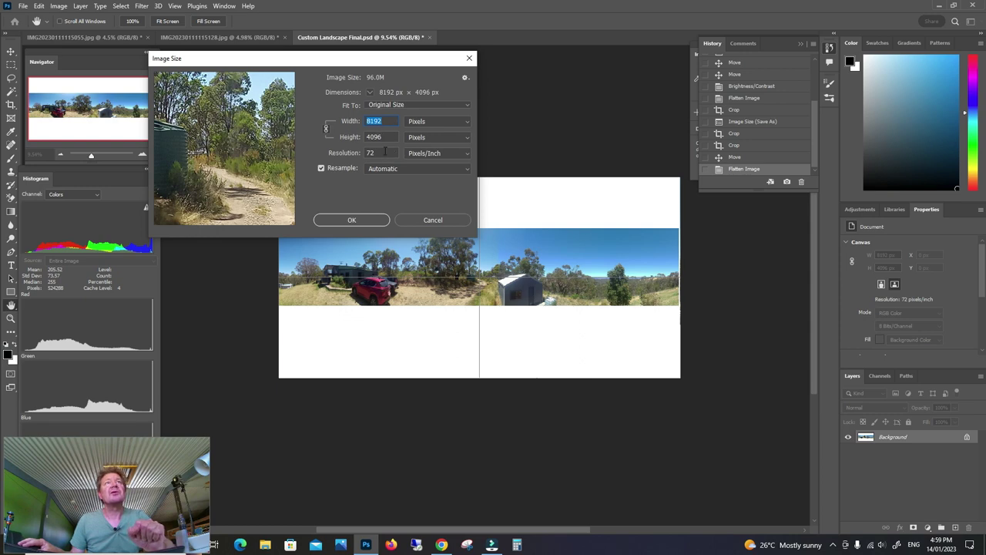
{"action": "left_click", "coordinate": [359, 221]}
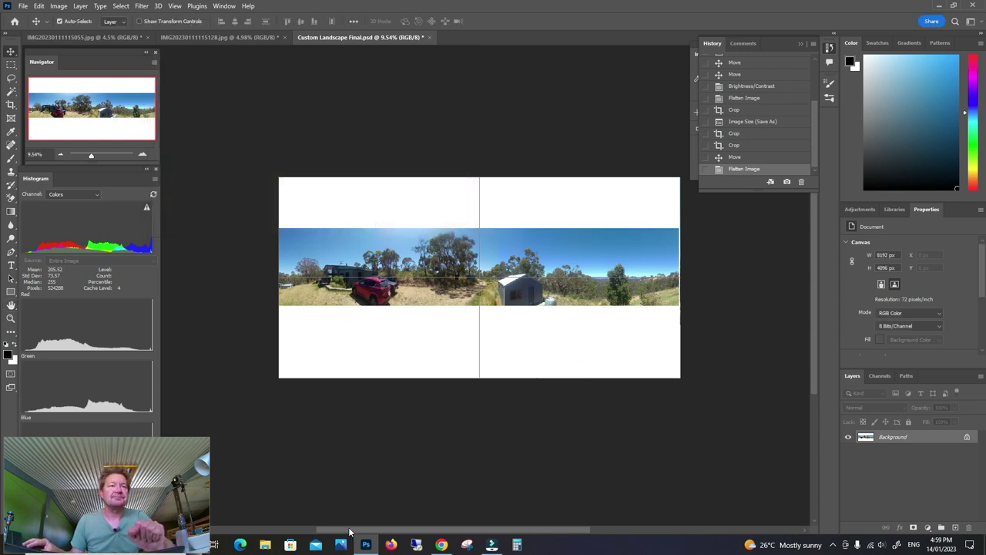
{"action": "mouse_move", "coordinate": [94, 152]}
{"action": "left_mouse_down"}
{"action": "mouse_move", "coordinate": [83, 154]}
{"action": "mouse_move", "coordinate": [95, 155]}
{"action": "left_mouse_up"}
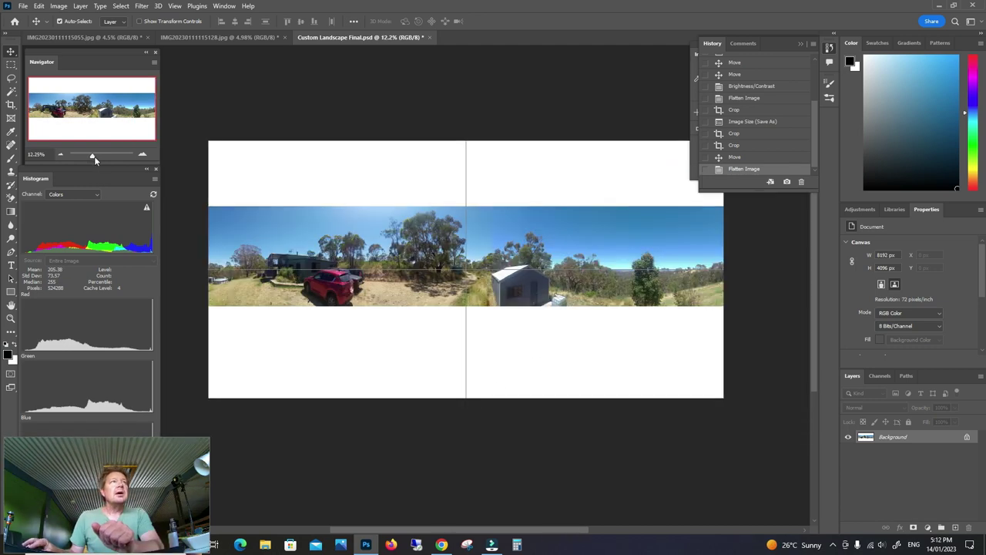
Step: Switch off the grid overlay through View > Show > Grid
{"action": "left_click_drag", "start_coordinate": [94, 158], "coordinate": [89, 158]}
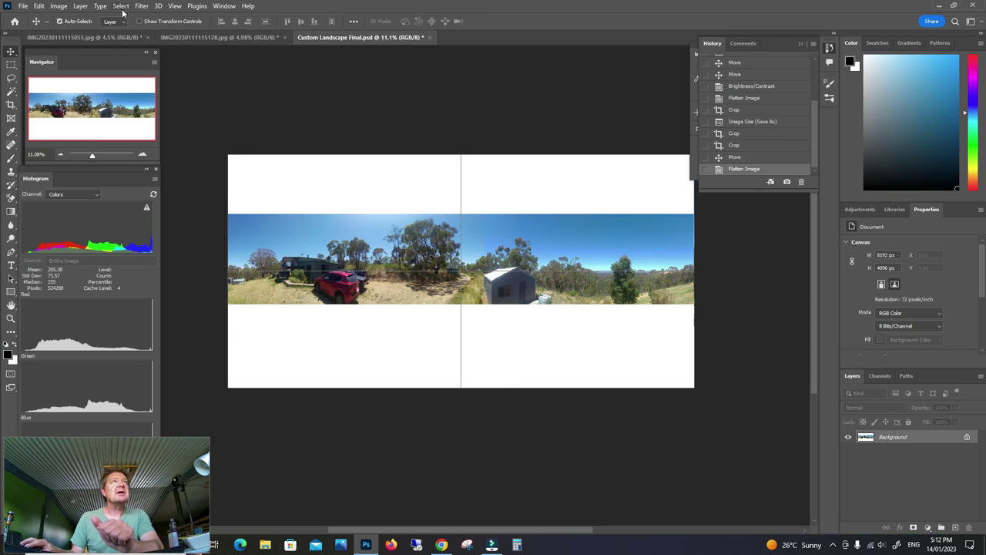
{"action": "left_click", "coordinate": [174, 8]}
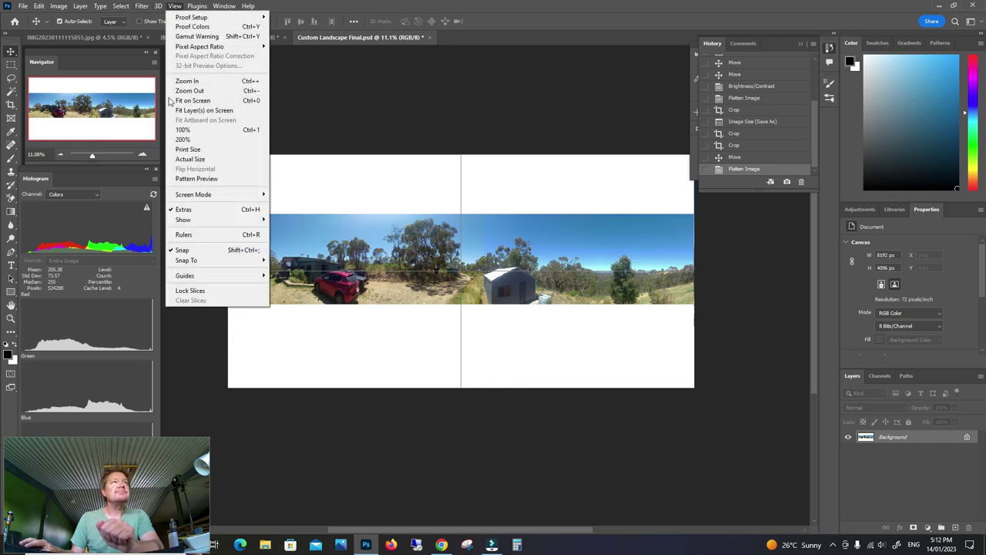
{"action": "left_click", "coordinate": [185, 219]}
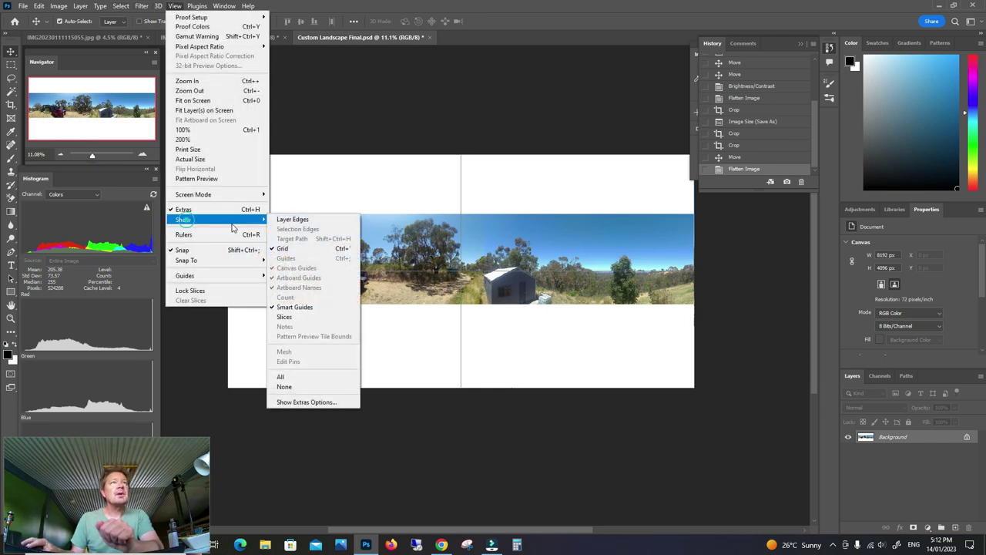
{"action": "left_click", "coordinate": [291, 251]}
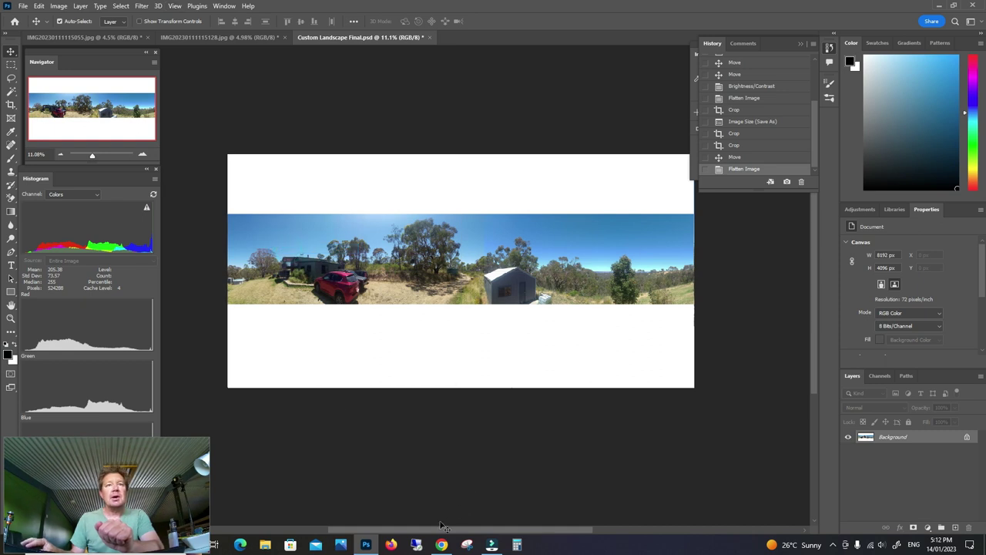
{"action": "scroll", "coordinate": [444, 532], "scroll_direction": "right", "scroll_amount": 1}
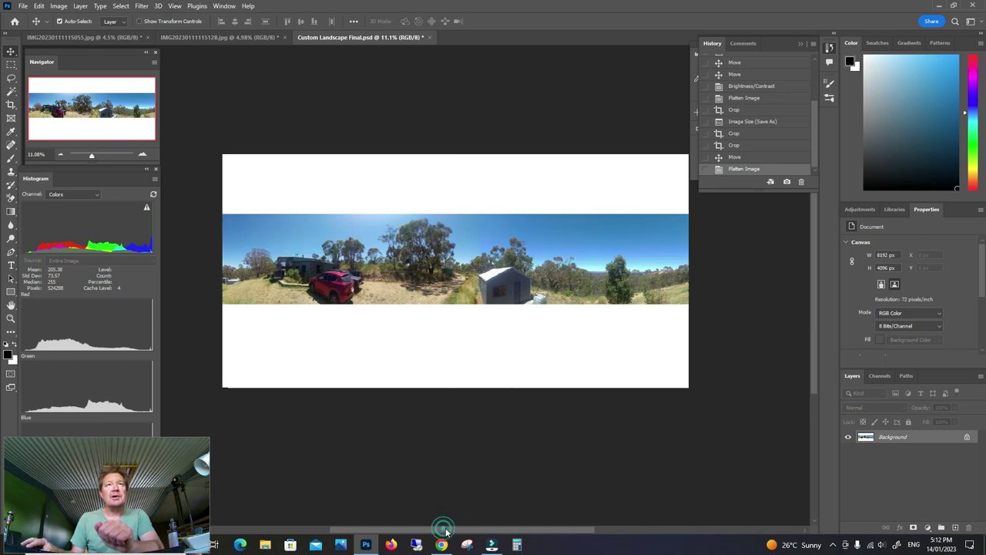
Step: With black as foreground, draw an 8492 × 1489 px Rectangle 1 shape covering the white area below
{"action": "left_click", "coordinate": [8, 355]}
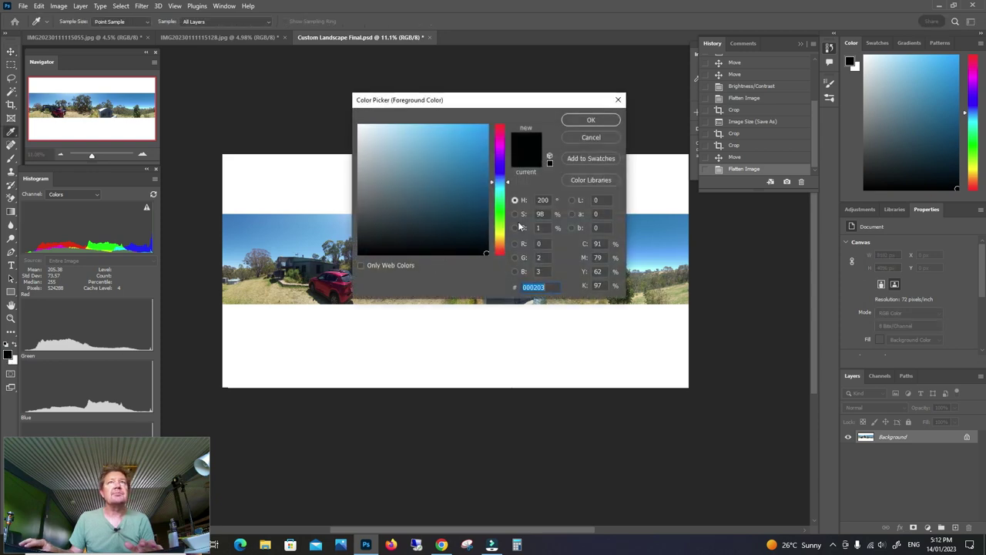
{"action": "left_click", "coordinate": [590, 120]}
{"action": "key", "text": "u"}
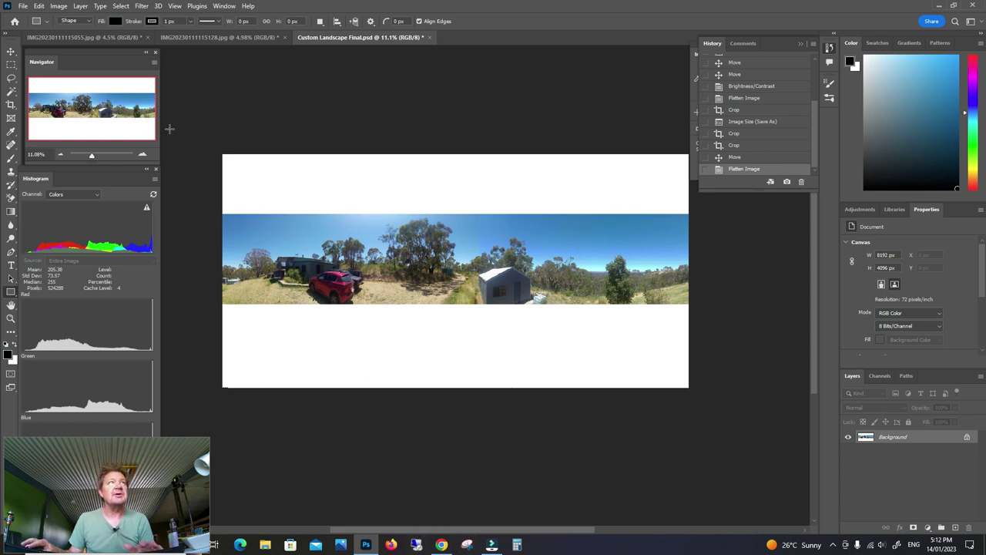
{"action": "left_click", "coordinate": [96, 157]}
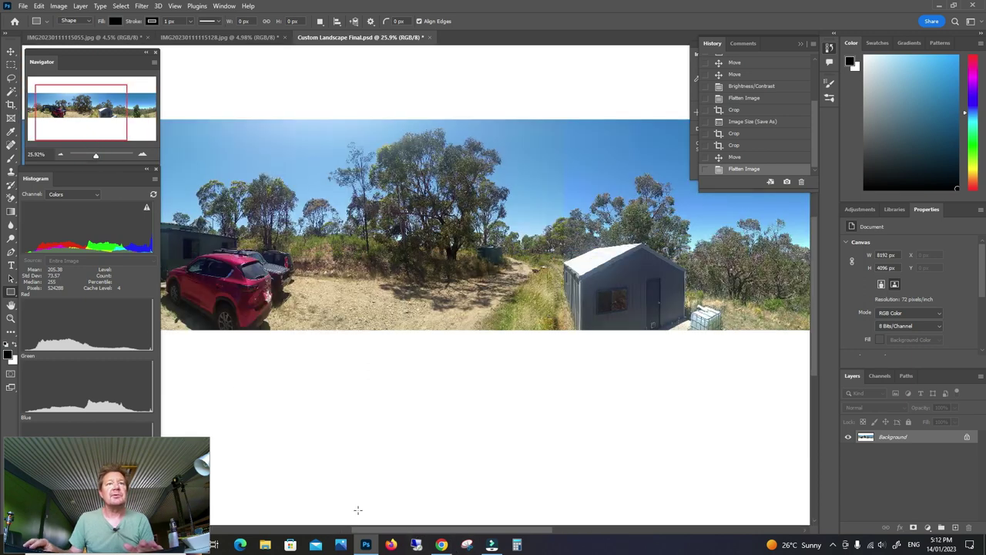
{"action": "left_click_drag", "start_coordinate": [401, 529], "coordinate": [491, 530]}
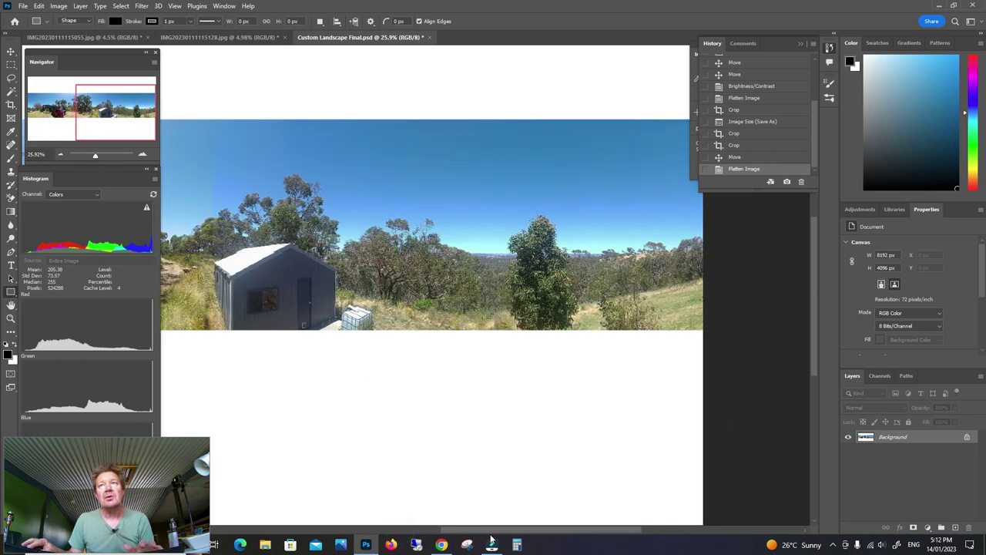
{"action": "scroll", "coordinate": [815, 318], "scroll_direction": "down", "scroll_amount": 2}
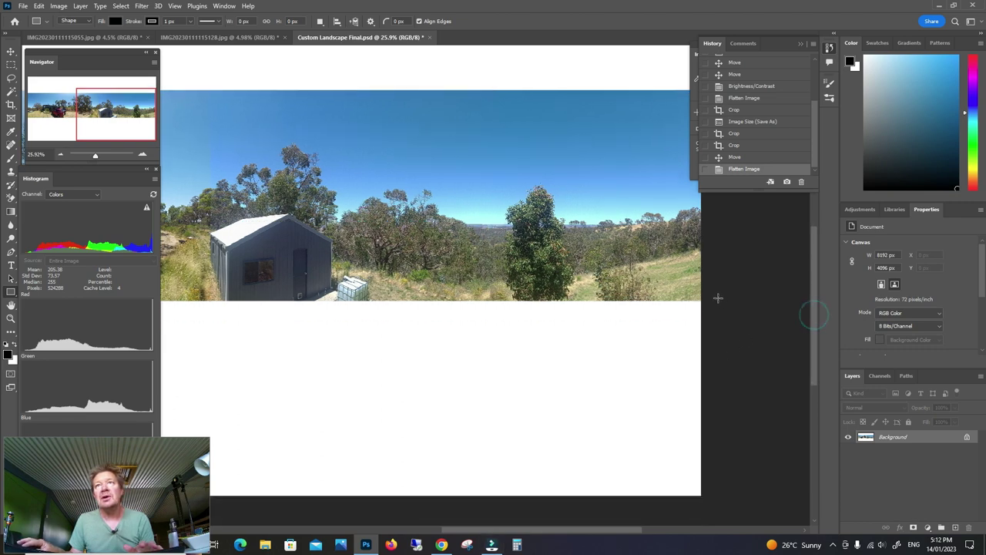
{"action": "left_click_drag", "start_coordinate": [713, 300], "coordinate": [171, 501]}
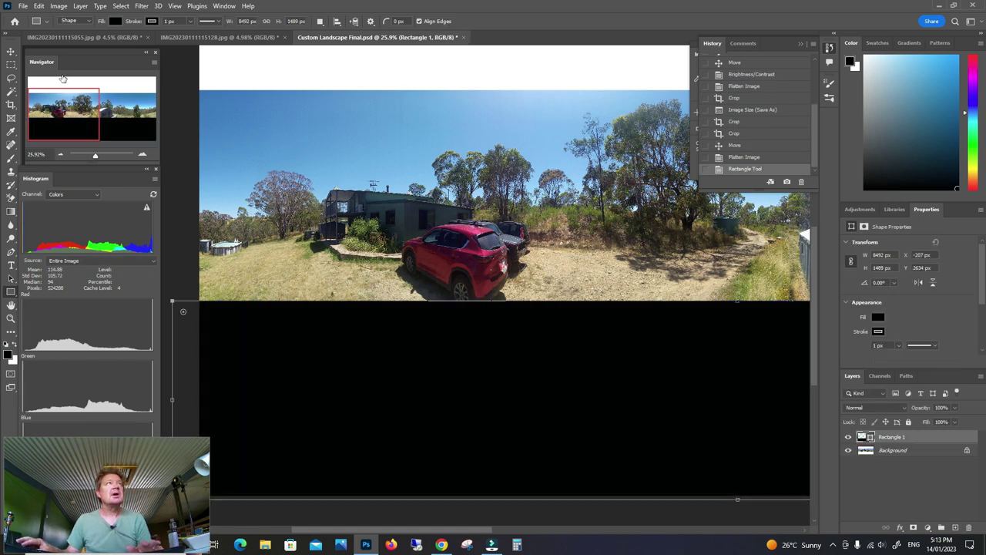
{"action": "left_click", "coordinate": [12, 65]}
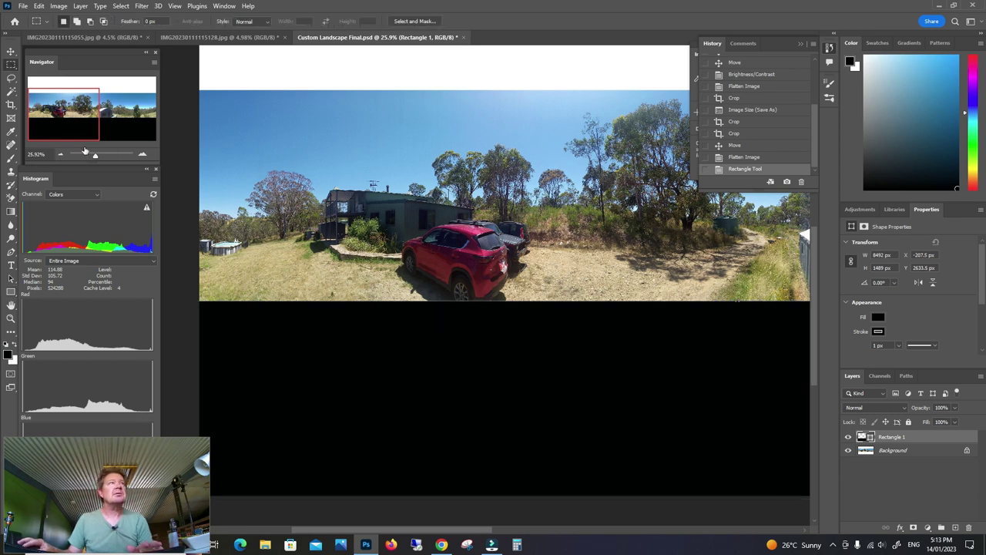
{"action": "left_click_drag", "start_coordinate": [96, 157], "coordinate": [94, 159]}
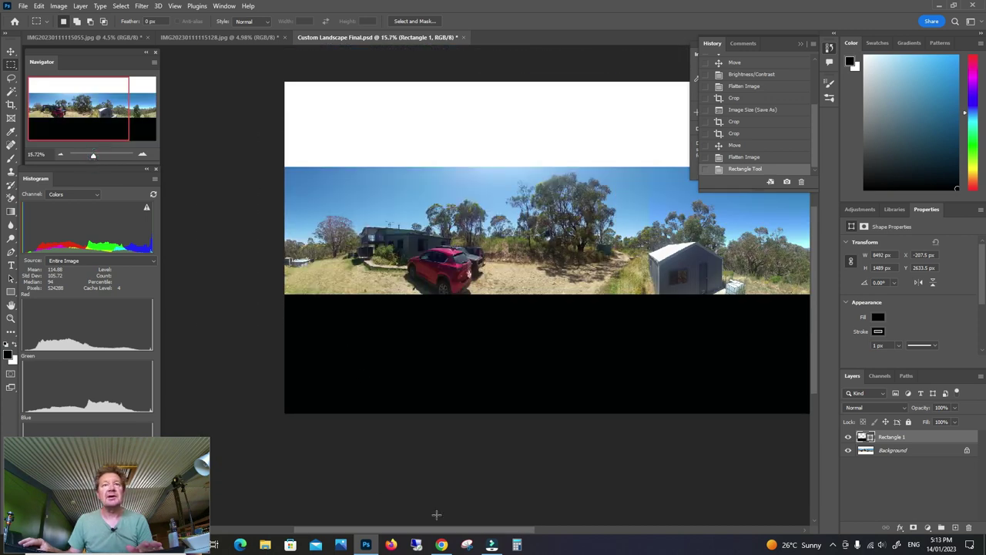
{"action": "left_click_drag", "start_coordinate": [436, 529], "coordinate": [499, 541]}
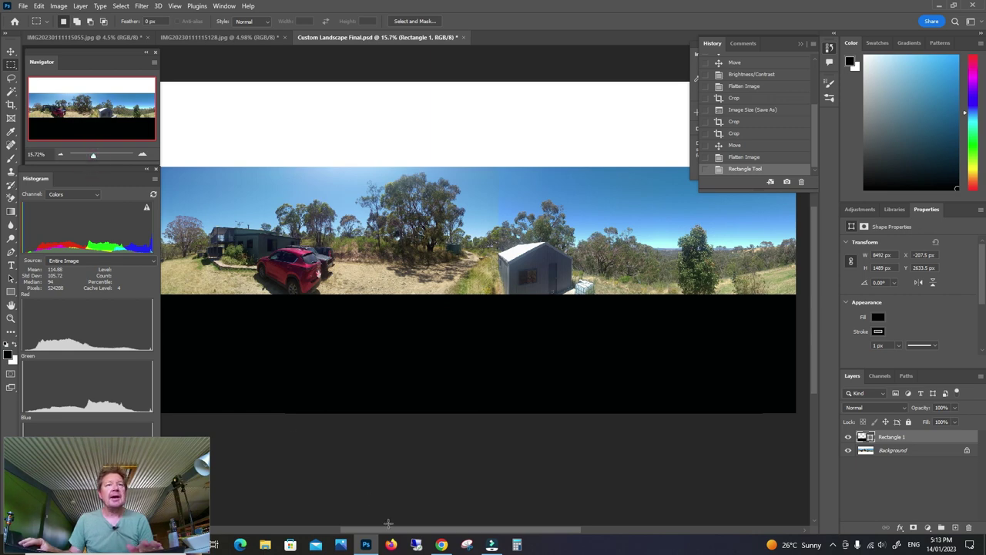
{"action": "scroll", "coordinate": [814, 337], "scroll_direction": "up", "scroll_amount": 3}
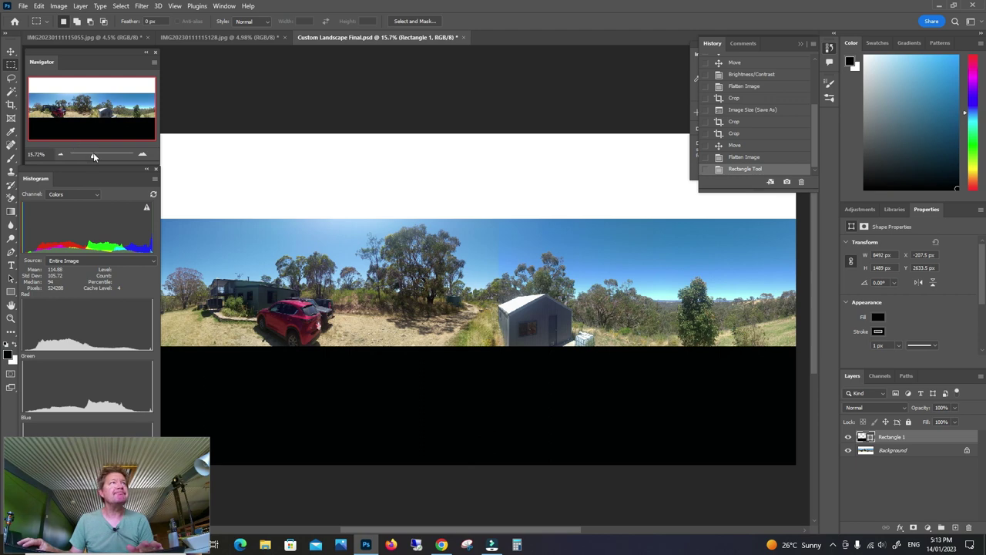
Step: Attempt a Magic Wand selection of the top white band and dismiss the fill-layer error
{"action": "left_click_drag", "start_coordinate": [93, 154], "coordinate": [92, 156]}
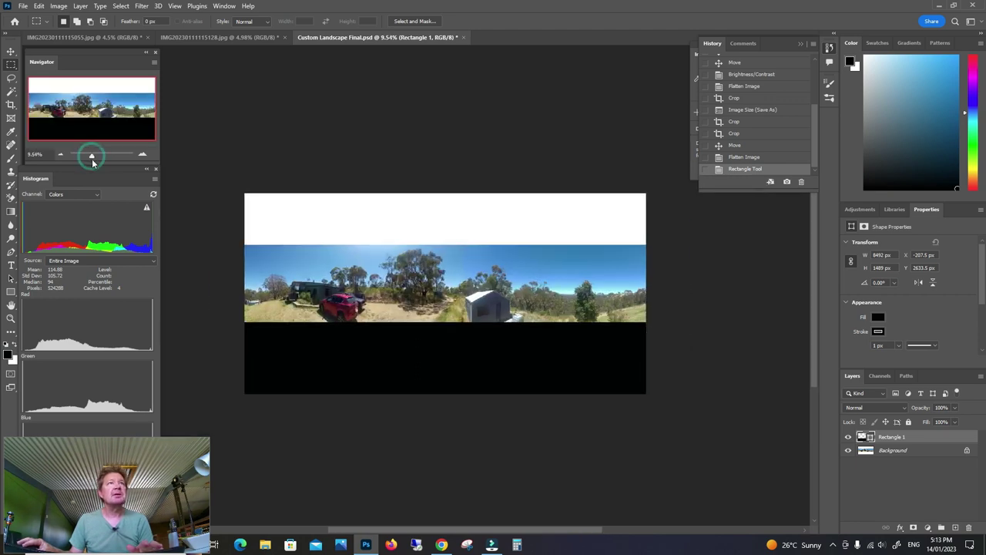
{"action": "left_click", "coordinate": [10, 92]}
{"action": "left_click", "coordinate": [399, 227]}
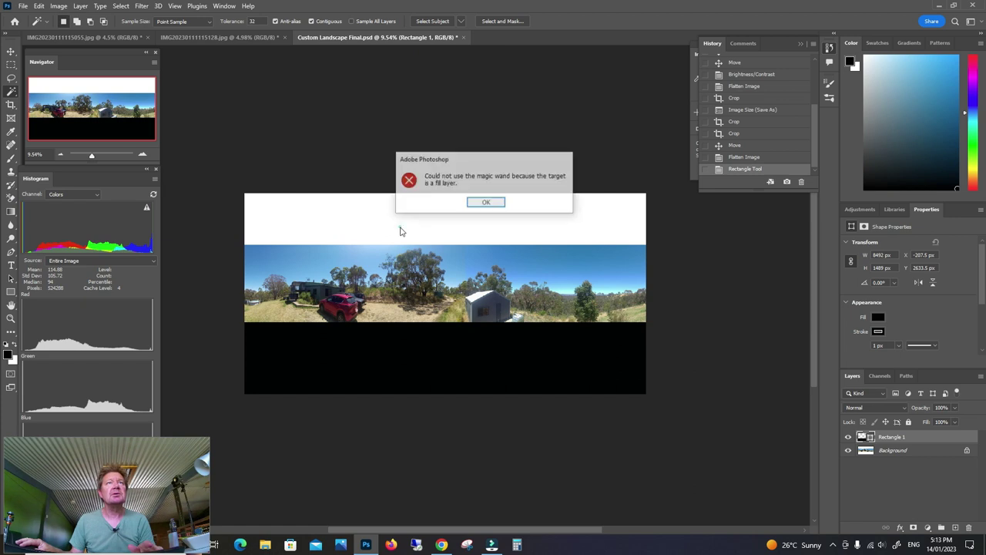
{"action": "left_click", "coordinate": [485, 202]}
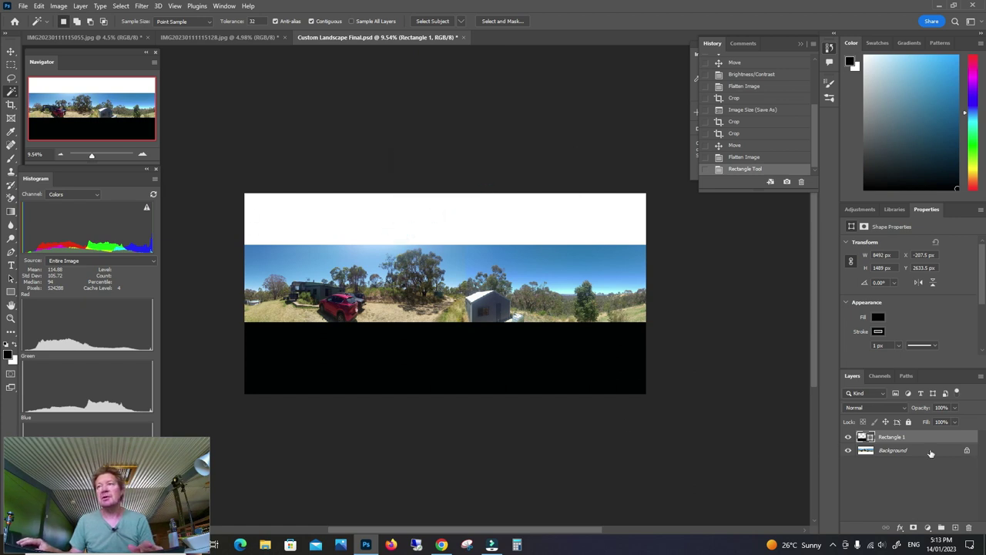
Step: Flatten the rectangle into the image, confirm 8192 × 4096 px, and unlock the Background as Layer 0
{"action": "left_click", "coordinate": [980, 377]}
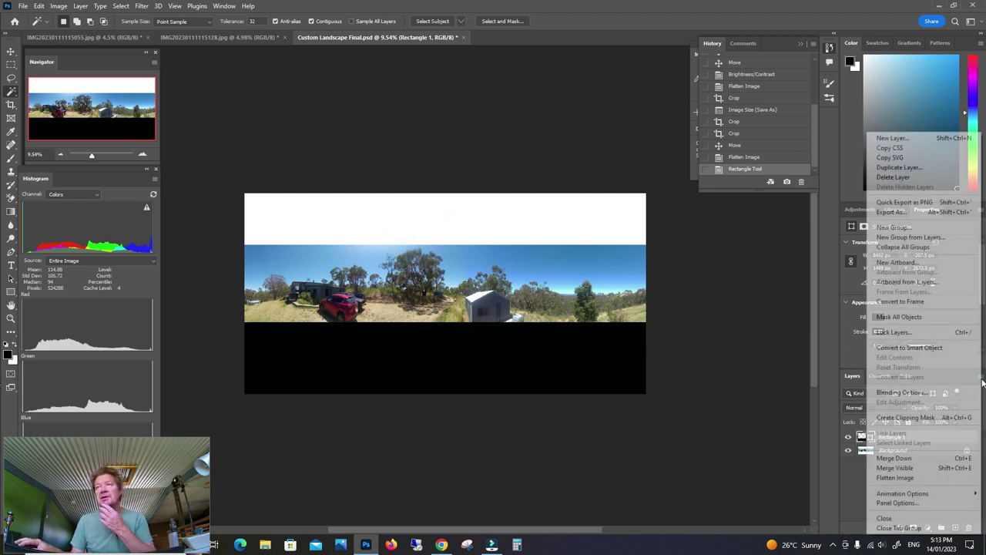
{"action": "left_click", "coordinate": [899, 477]}
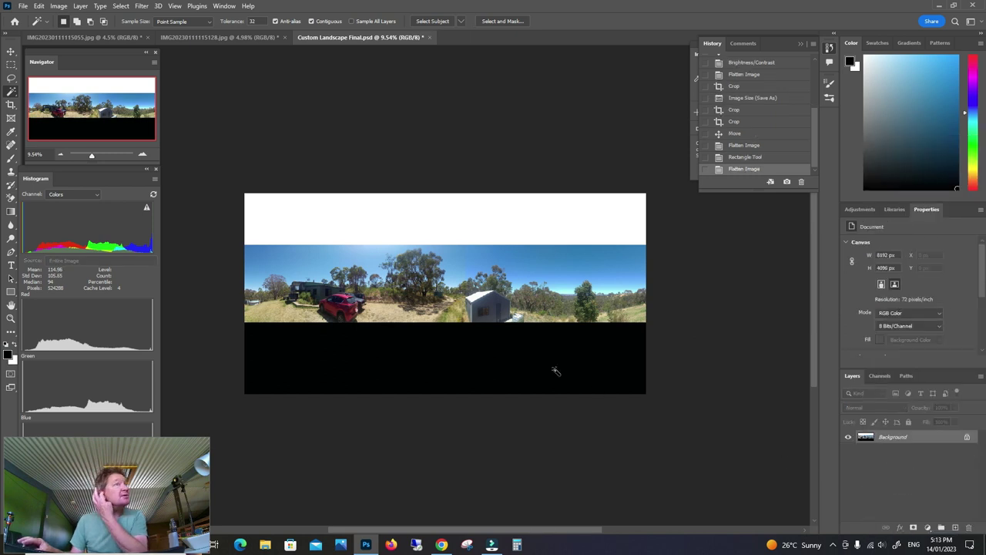
{"action": "left_click", "coordinate": [58, 6]}
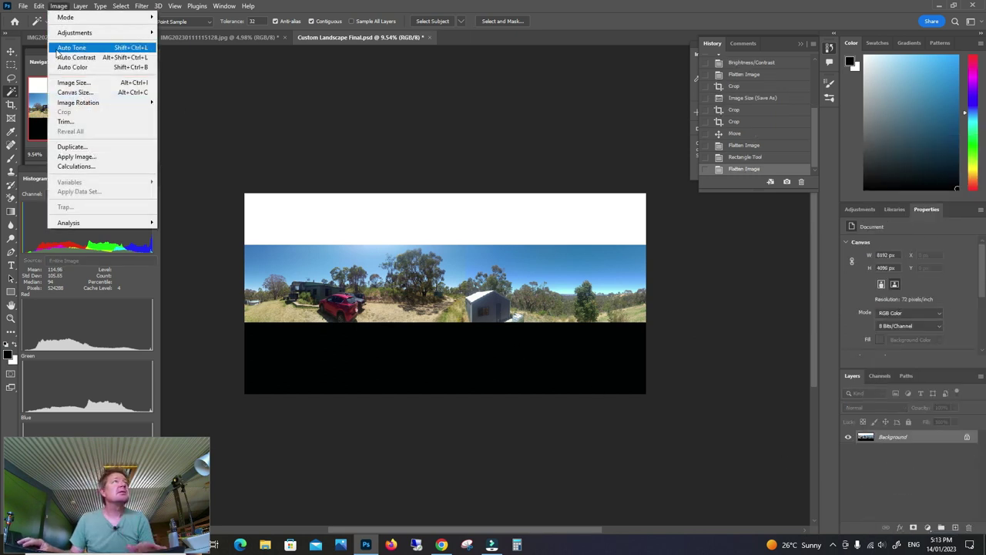
{"action": "left_click", "coordinate": [68, 84]}
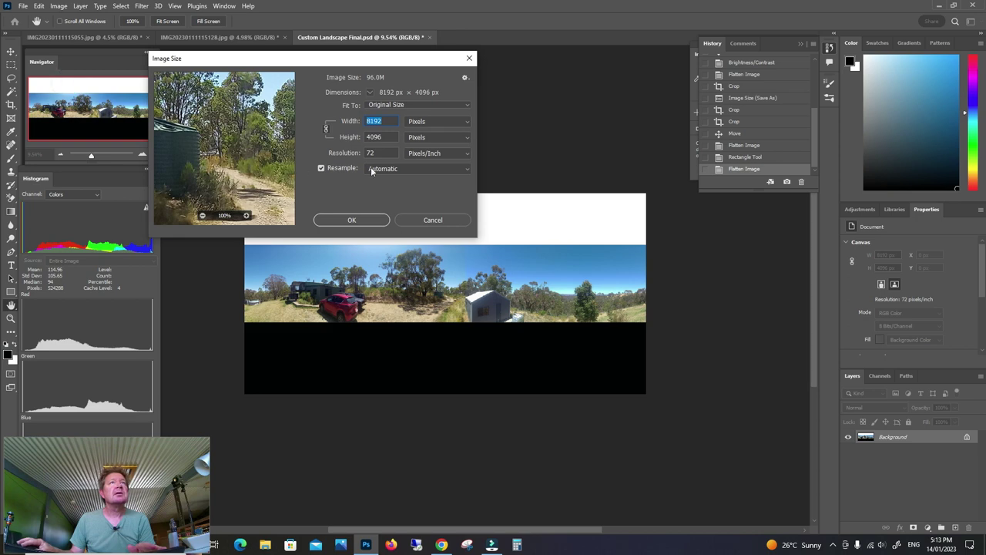
{"action": "left_click", "coordinate": [468, 58]}
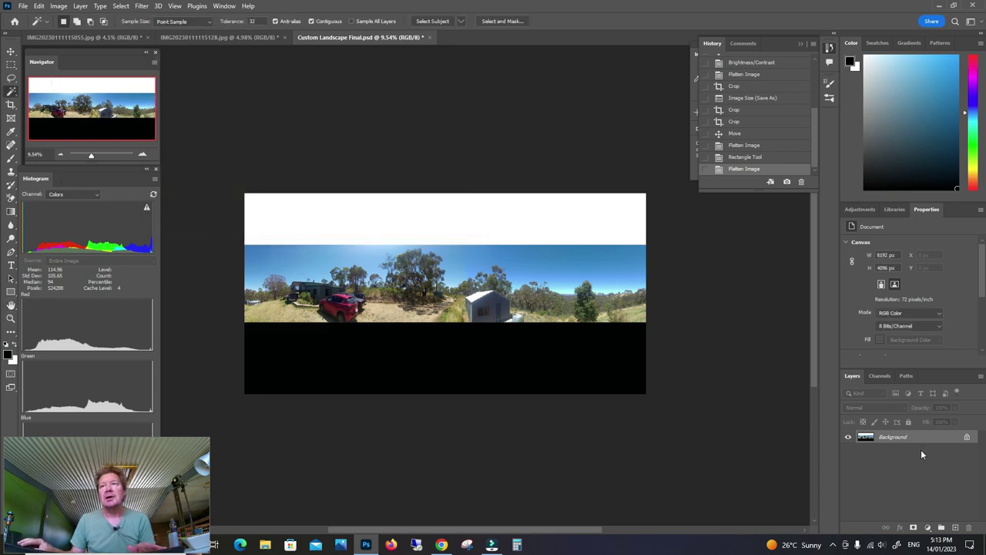
{"action": "left_click", "coordinate": [967, 437]}
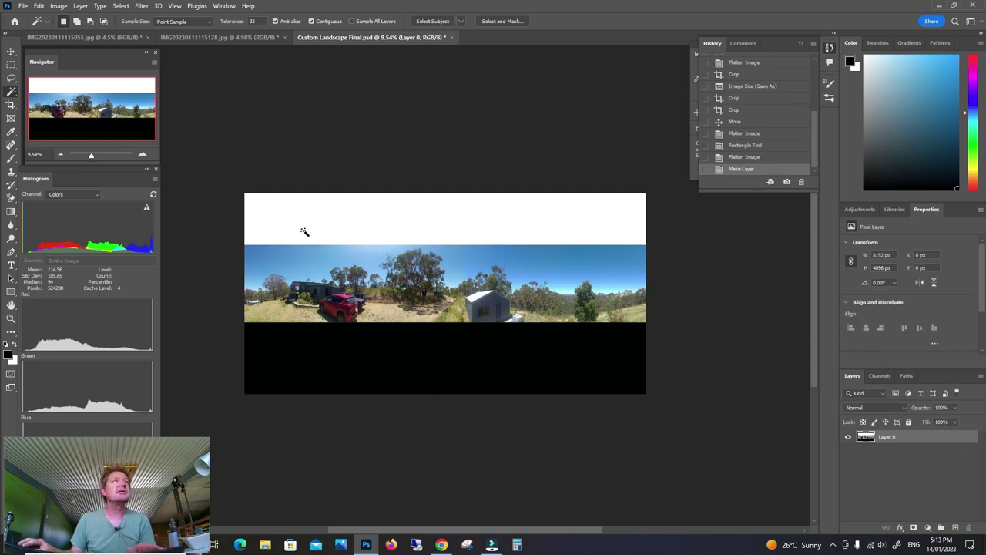
Step: Magic-wand select the white band above the panorama and delete it to transparency
{"action": "left_click", "coordinate": [414, 232]}
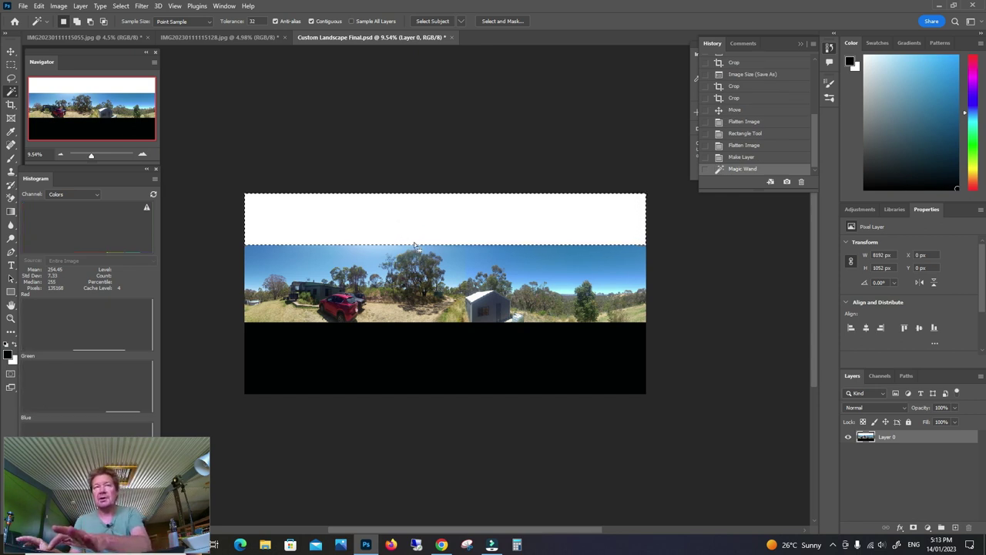
{"action": "key", "text": "Delete"}
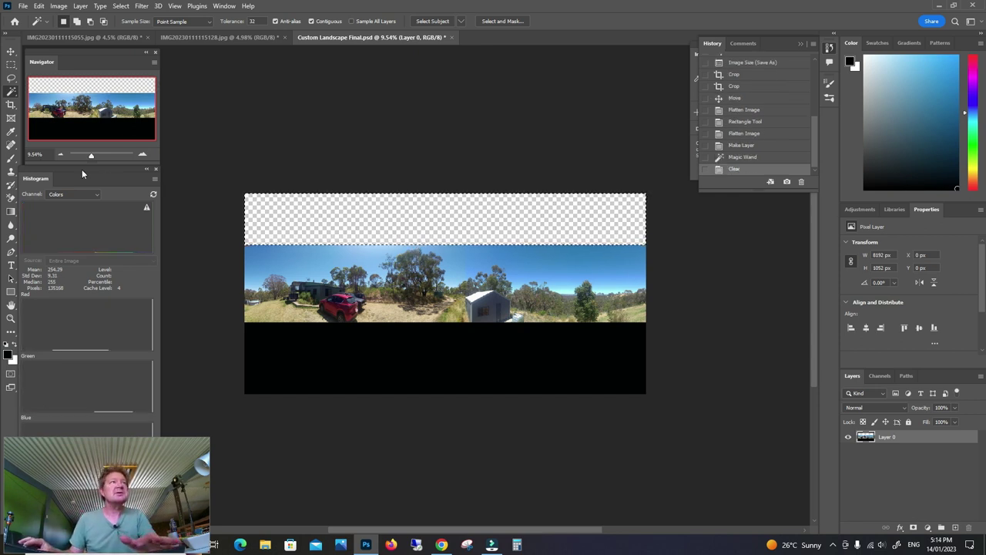
{"action": "left_click_drag", "start_coordinate": [410, 529], "coordinate": [405, 532]}
{"action": "left_click_drag", "start_coordinate": [91, 155], "coordinate": [93, 155]}
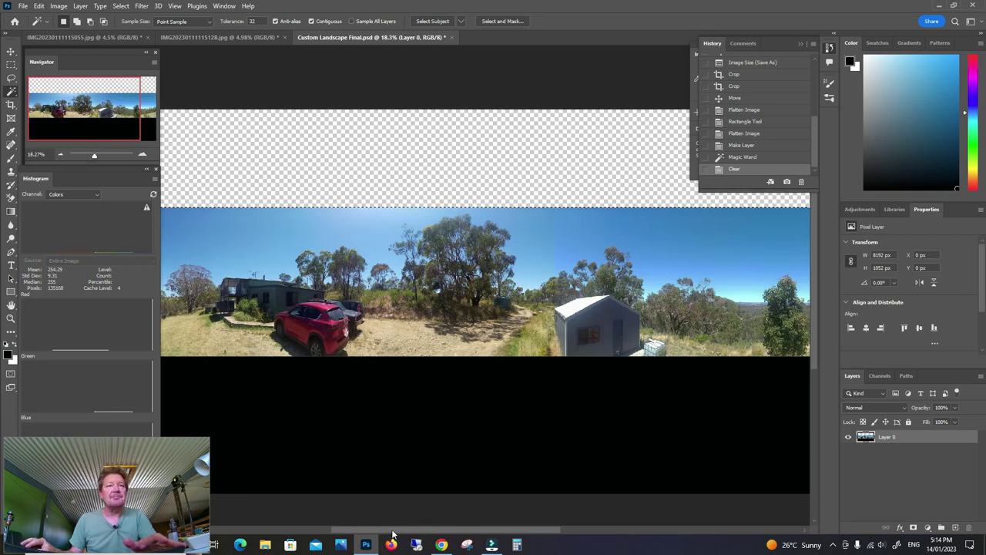
{"action": "left_click_drag", "start_coordinate": [391, 533], "coordinate": [384, 532]}
{"action": "left_click_drag", "start_coordinate": [94, 155], "coordinate": [95, 154]}
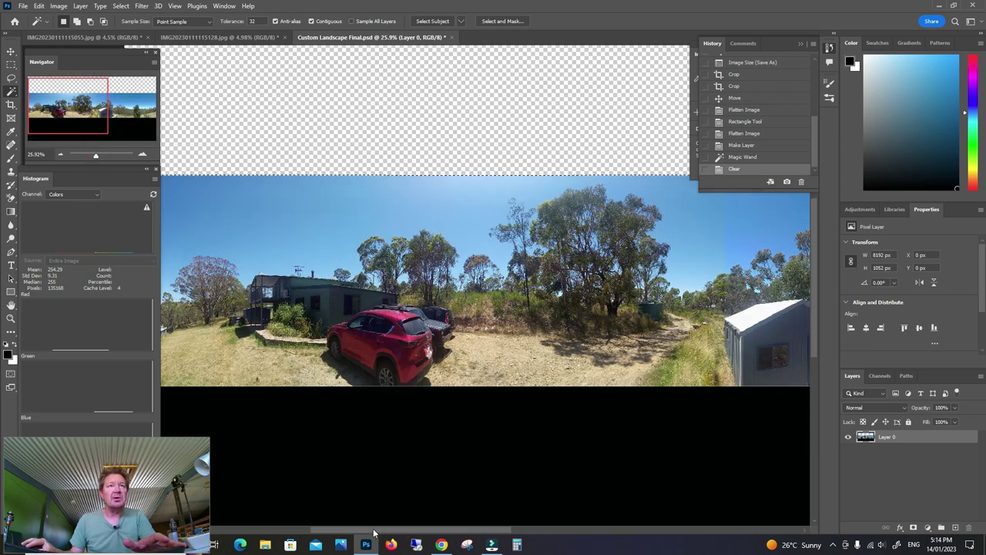
{"action": "left_click_drag", "start_coordinate": [372, 533], "coordinate": [349, 526]}
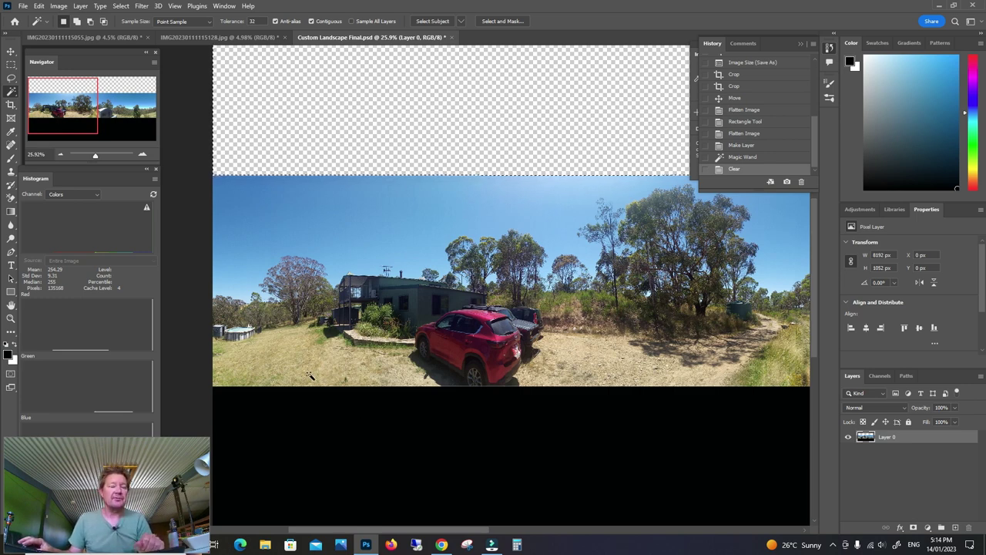
Step: Magic-wand select the sky above the trees, adding the patches around the house and treetops
{"action": "left_click", "coordinate": [241, 293]}
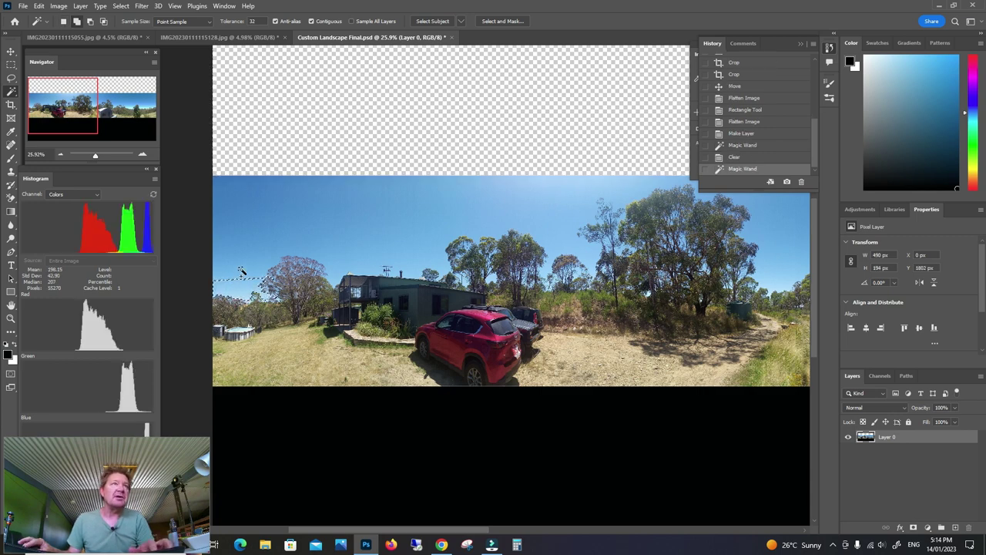
{"action": "left_click", "coordinate": [241, 271]}
{"action": "left_click", "coordinate": [241, 210]}
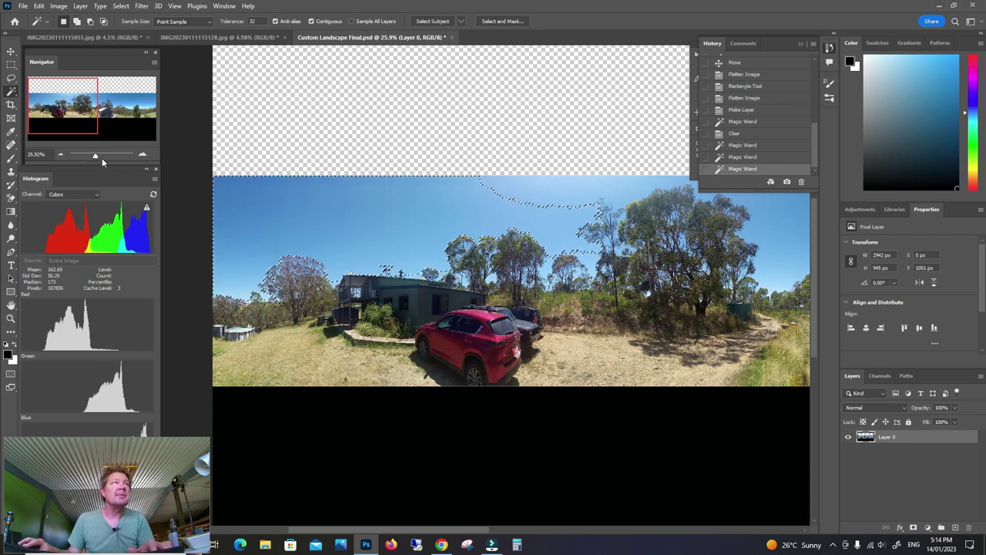
{"action": "left_click_drag", "start_coordinate": [95, 155], "coordinate": [99, 155]}
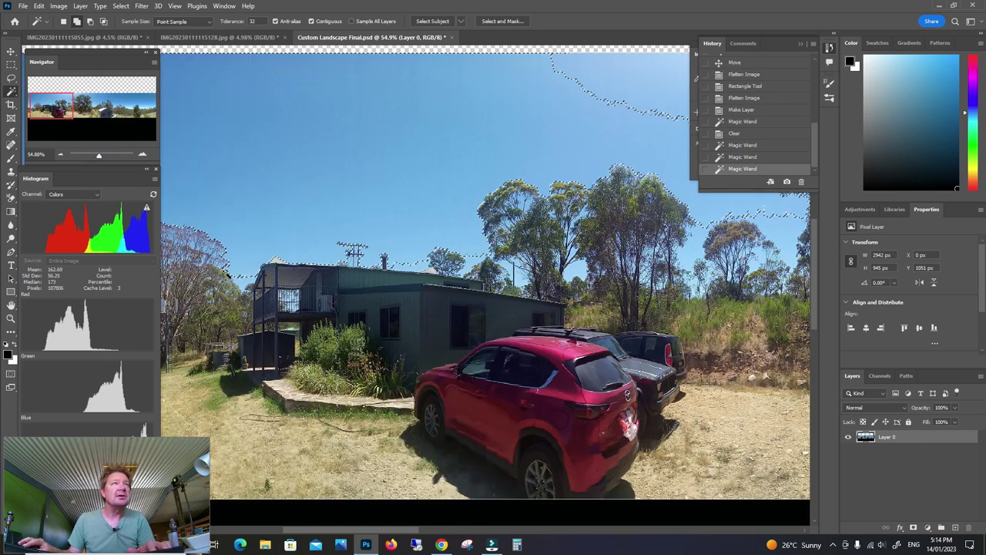
{"action": "left_click", "coordinate": [655, 116]}
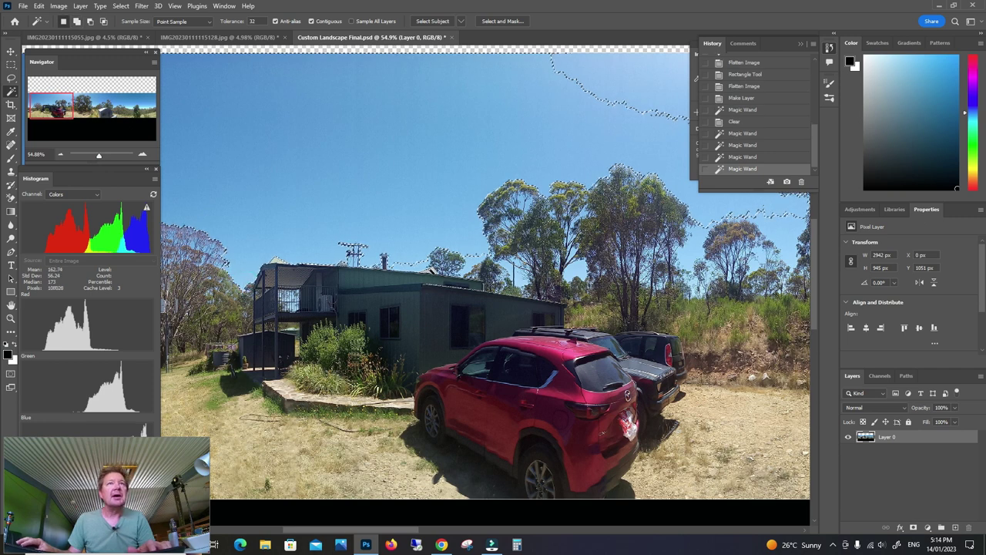
{"action": "left_click", "coordinate": [419, 268]}
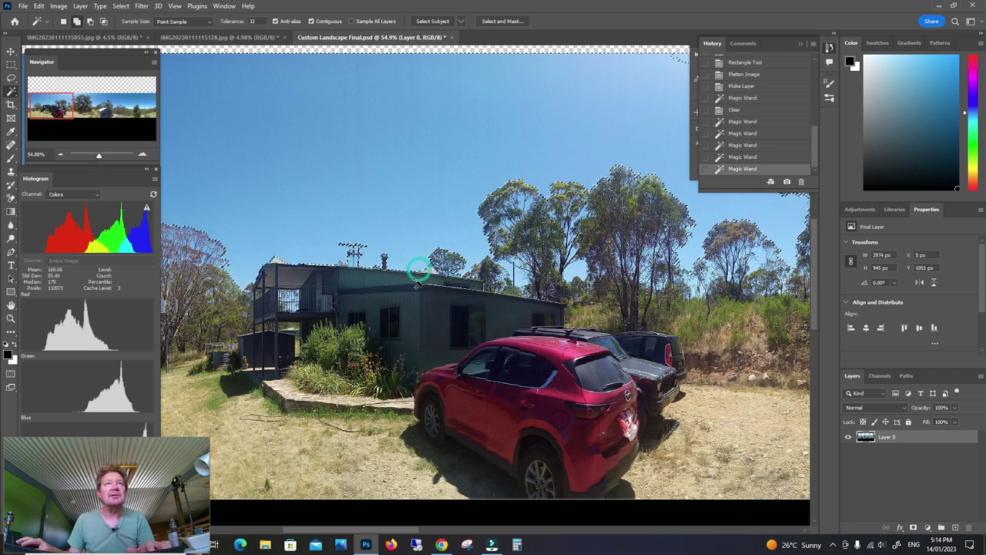
{"action": "left_click", "coordinate": [510, 268]}
{"action": "left_click", "coordinate": [517, 284]}
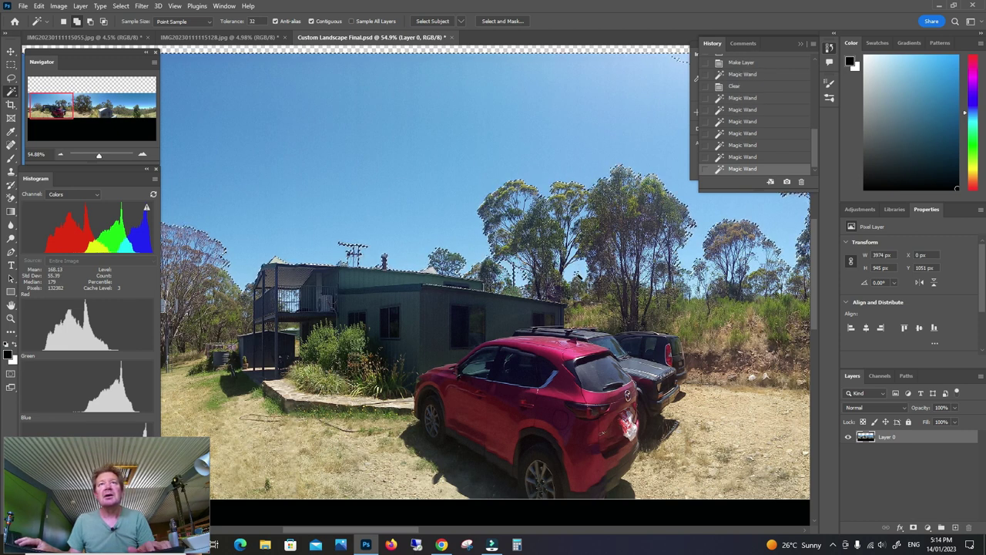
{"action": "left_click", "coordinate": [576, 274]}
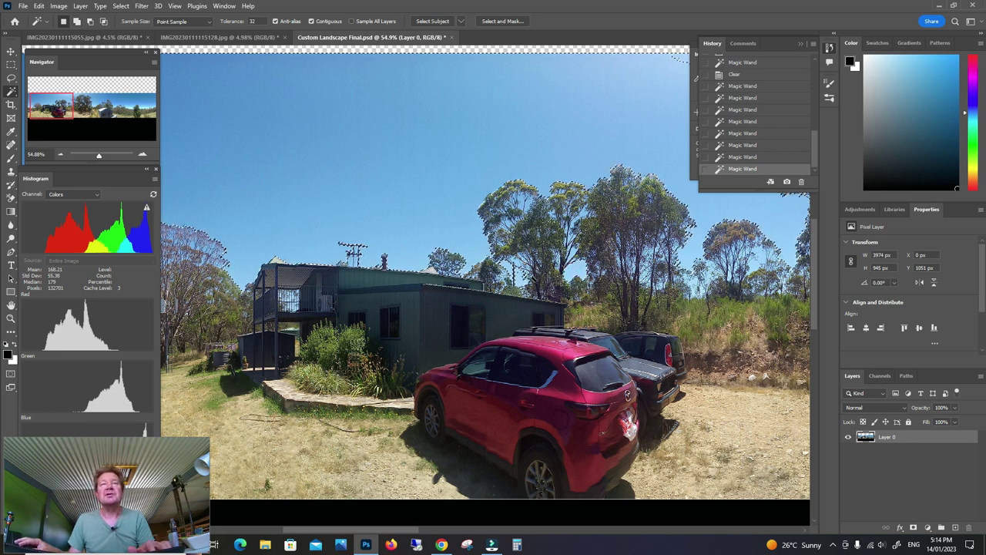
{"action": "left_click_drag", "start_coordinate": [397, 531], "coordinate": [428, 541]}
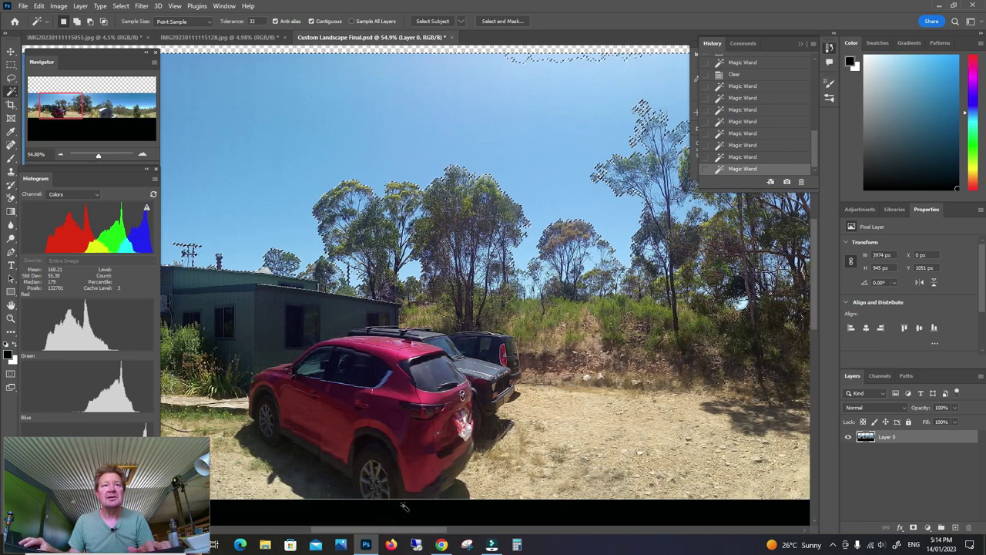
{"action": "scroll", "coordinate": [782, 263], "scroll_direction": "up", "scroll_amount": 3}
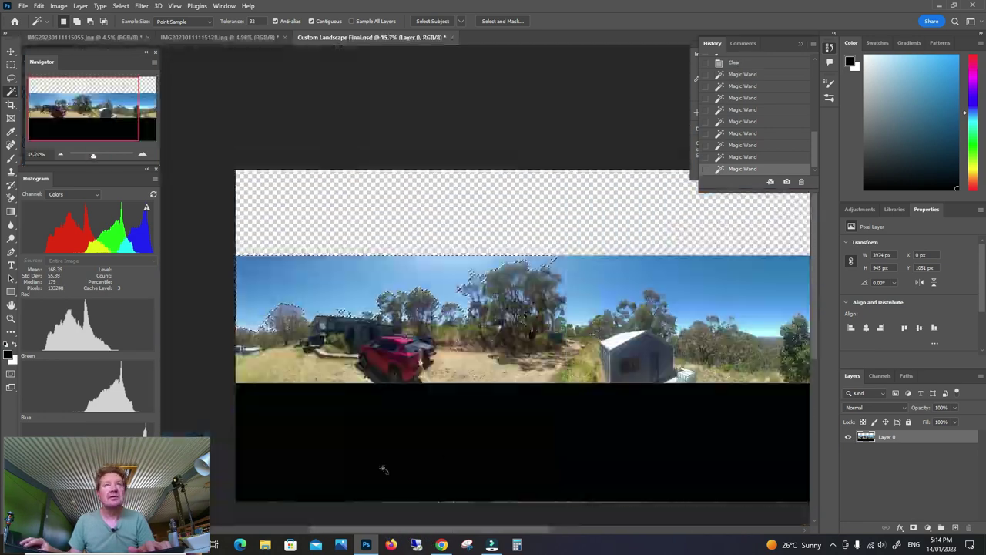
{"action": "scroll", "coordinate": [439, 451], "scroll_direction": "down", "scroll_amount": 5}
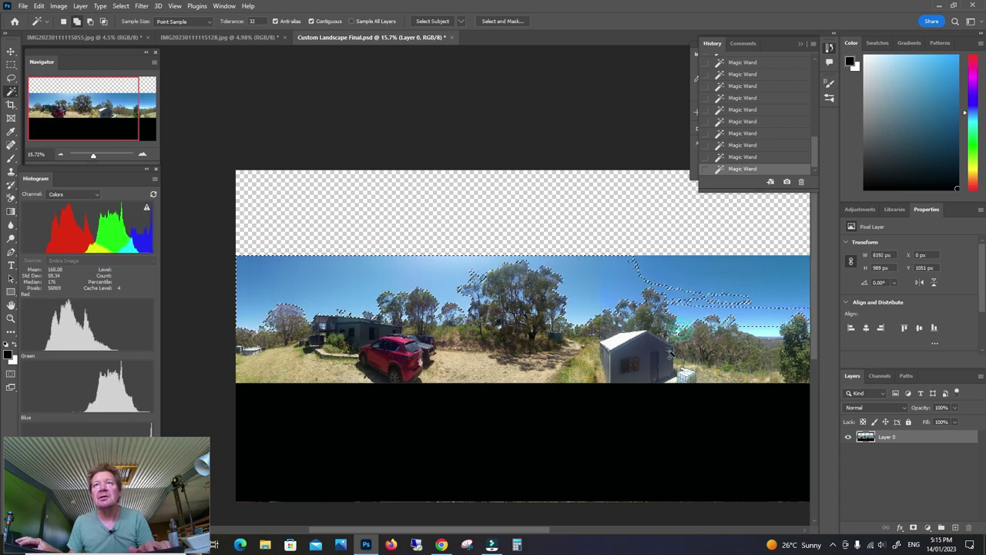
Step: Add the sky at the panorama's right end, then undo two unwanted selection additions
{"action": "left_click", "coordinate": [746, 302], "text": "shift"}
{"action": "left_click_drag", "start_coordinate": [755, 330], "coordinate": [623, 330]}
{"action": "left_click_drag", "start_coordinate": [95, 158], "coordinate": [97, 155]}
{"action": "scroll", "coordinate": [483, 524], "scroll_direction": "down", "scroll_amount": 3}
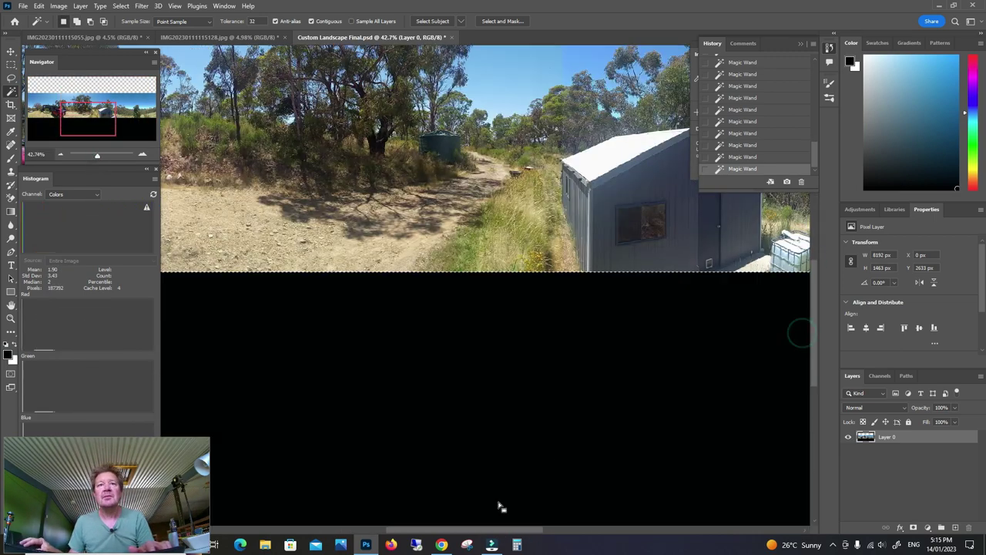
{"action": "left_click_drag", "start_coordinate": [483, 531], "coordinate": [625, 533]}
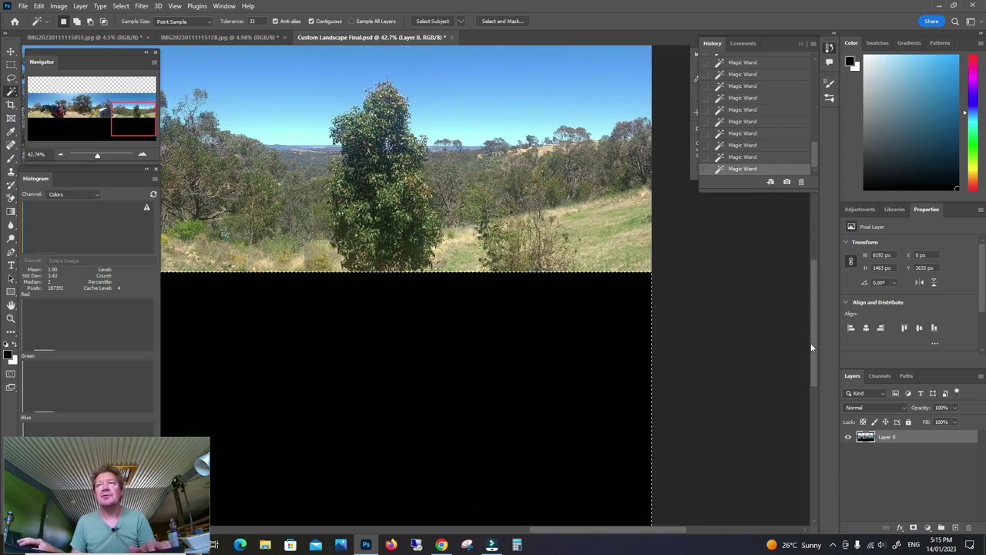
{"action": "left_click_drag", "start_coordinate": [811, 347], "coordinate": [808, 297]}
{"action": "left_click_drag", "start_coordinate": [534, 530], "coordinate": [358, 530]}
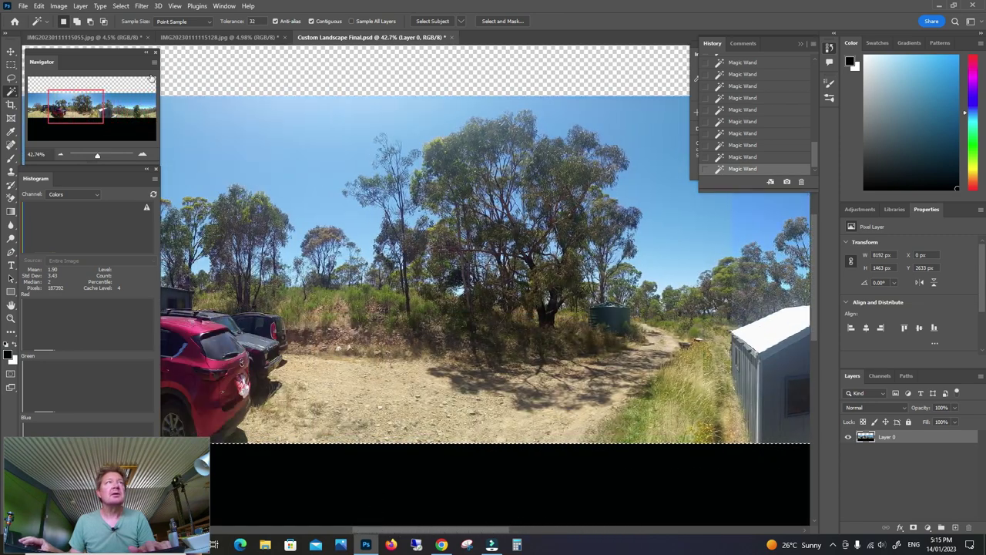
{"action": "left_click", "coordinate": [38, 5]}
{"action": "left_click", "coordinate": [42, 16]}
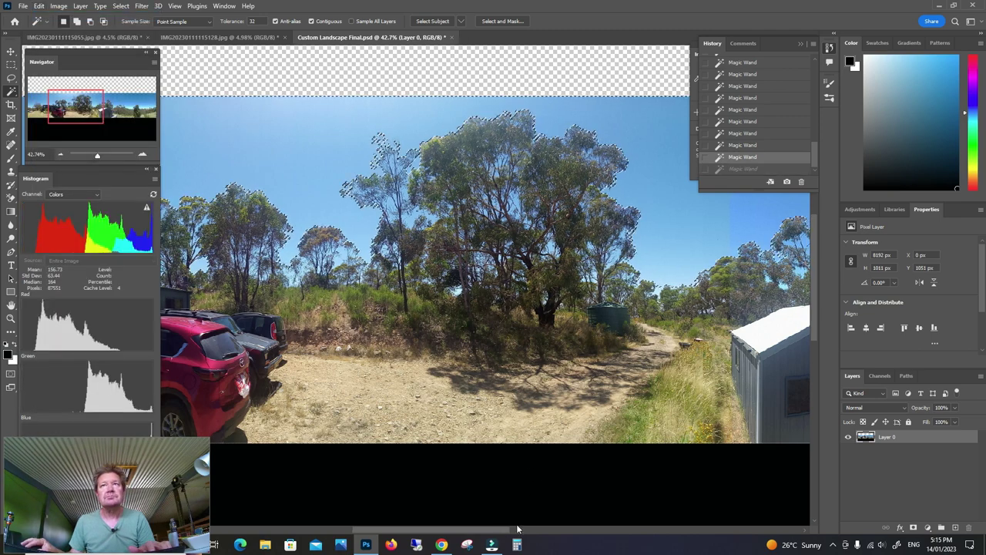
{"action": "left_click_drag", "start_coordinate": [526, 528], "coordinate": [468, 537]}
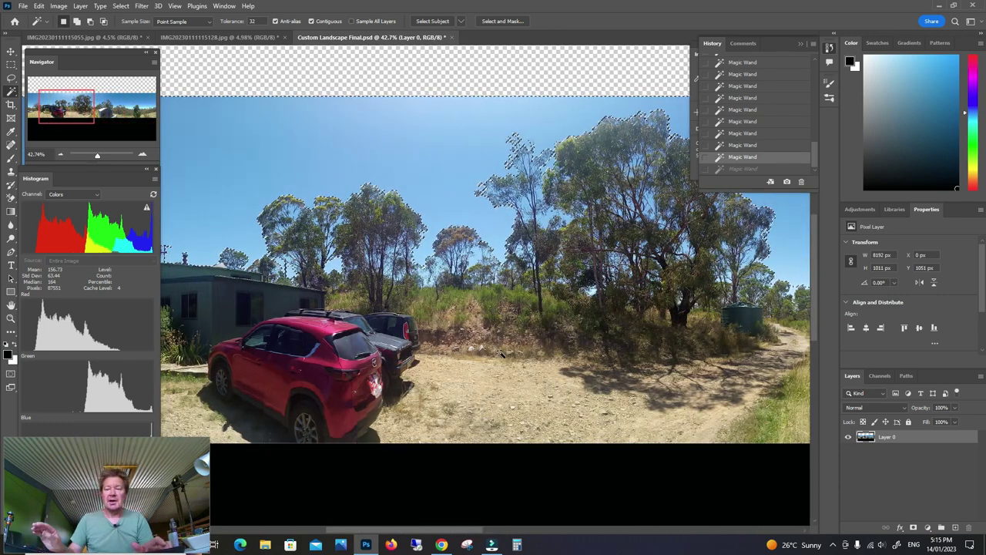
Step: Clear the selected sky on Layer 0 to transparency, then zoom to 100% on the house and big tree
{"action": "key", "text": "Delete"}
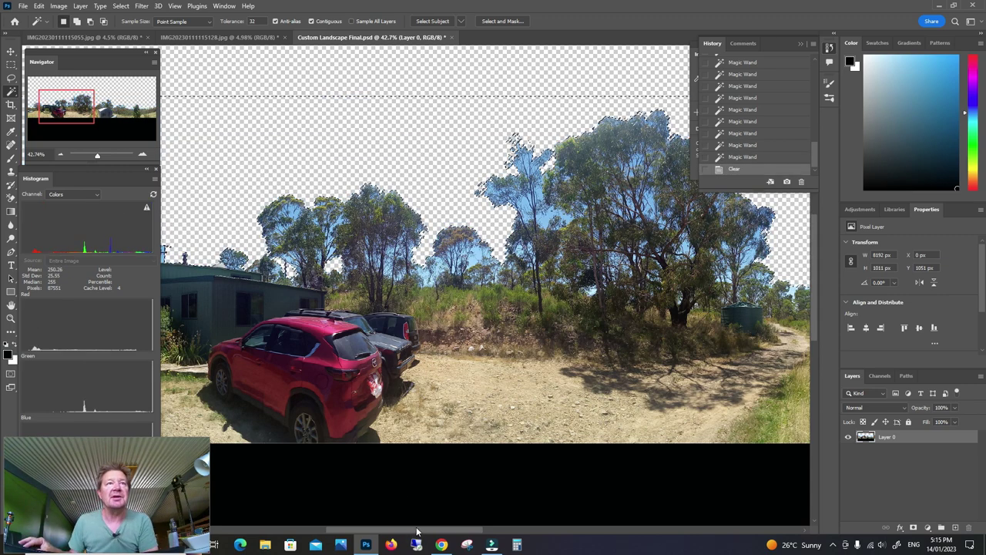
{"action": "left_click_drag", "start_coordinate": [418, 532], "coordinate": [354, 504]}
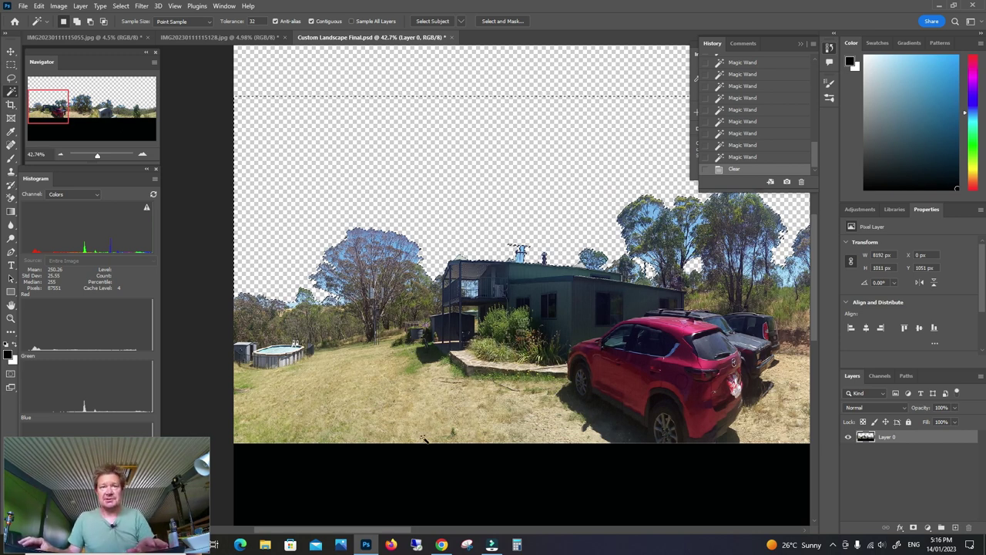
{"action": "left_click_drag", "start_coordinate": [94, 157], "coordinate": [97, 154]}
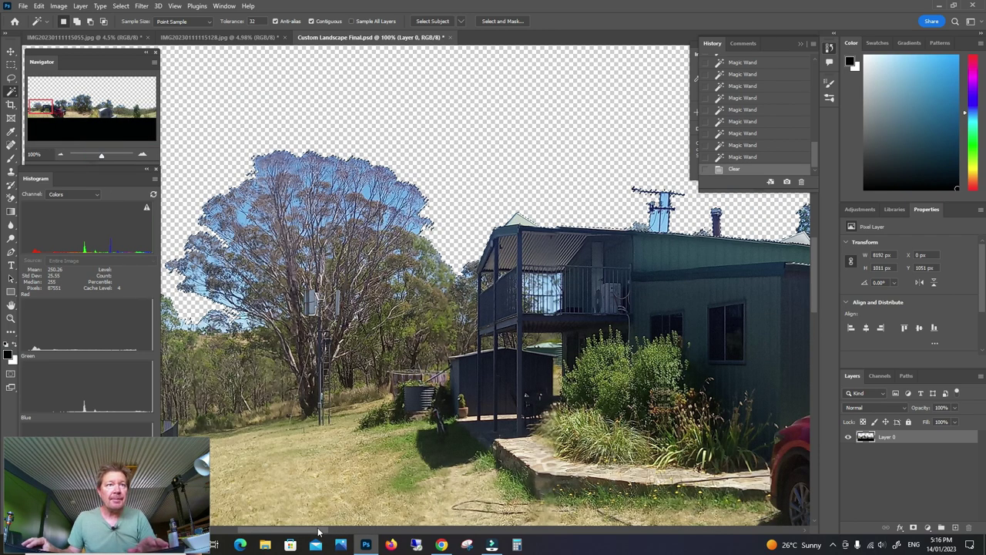
Step: Select a leftover patch of sky beside the big tree with the Magic Wand
{"action": "scroll", "coordinate": [317, 530], "scroll_direction": "left", "scroll_amount": 5}
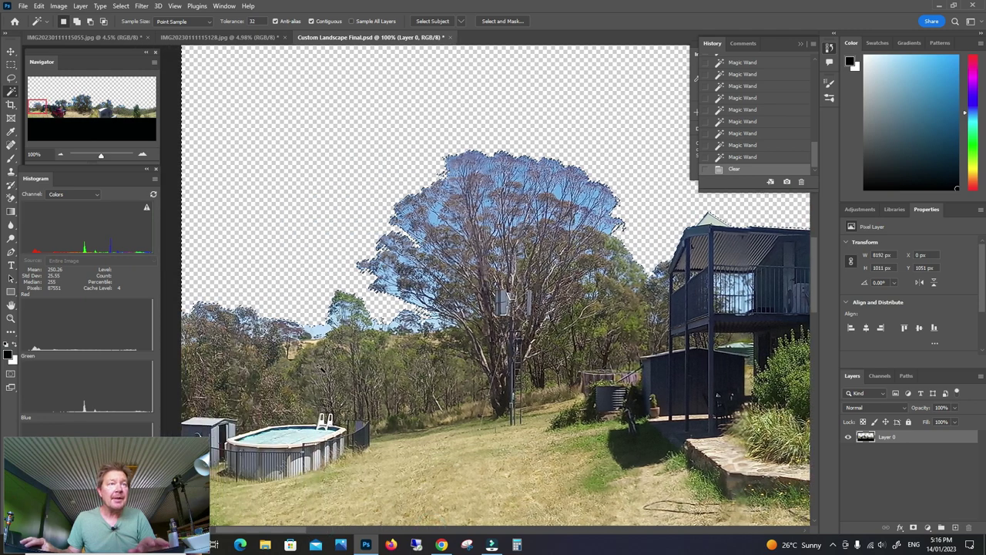
{"action": "left_click", "coordinate": [315, 330]}
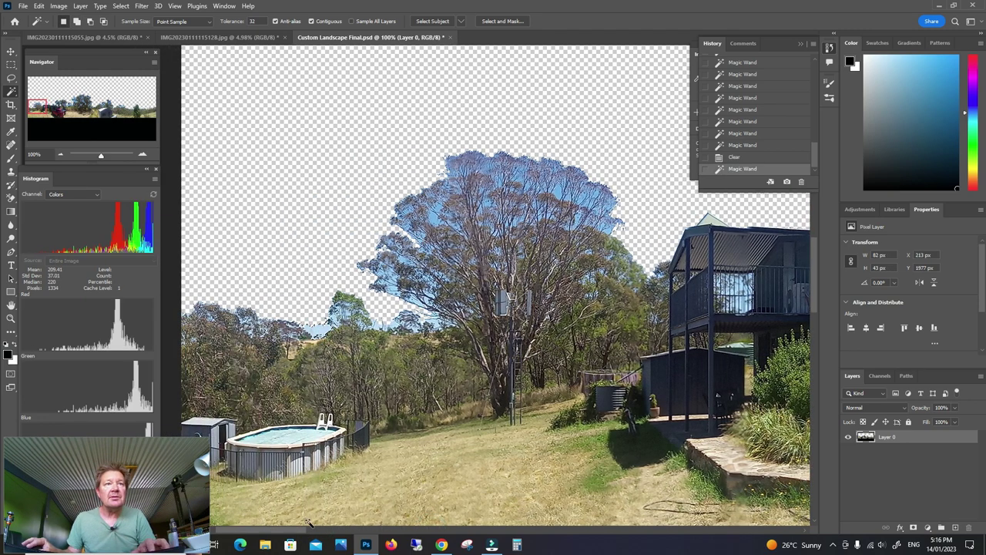
{"action": "scroll", "coordinate": [306, 526], "scroll_direction": "right", "scroll_amount": 3}
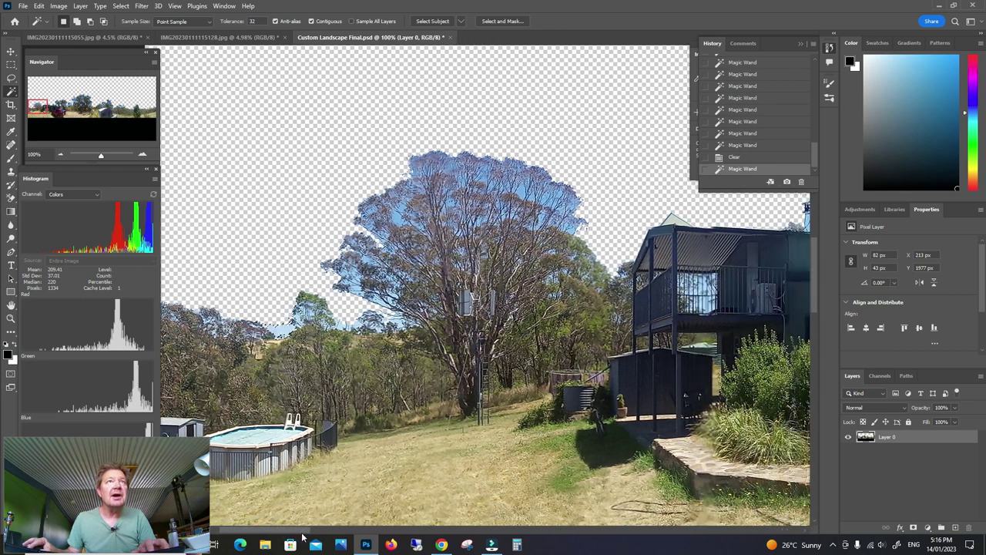
{"action": "scroll", "coordinate": [308, 524], "scroll_direction": "right", "scroll_amount": 1}
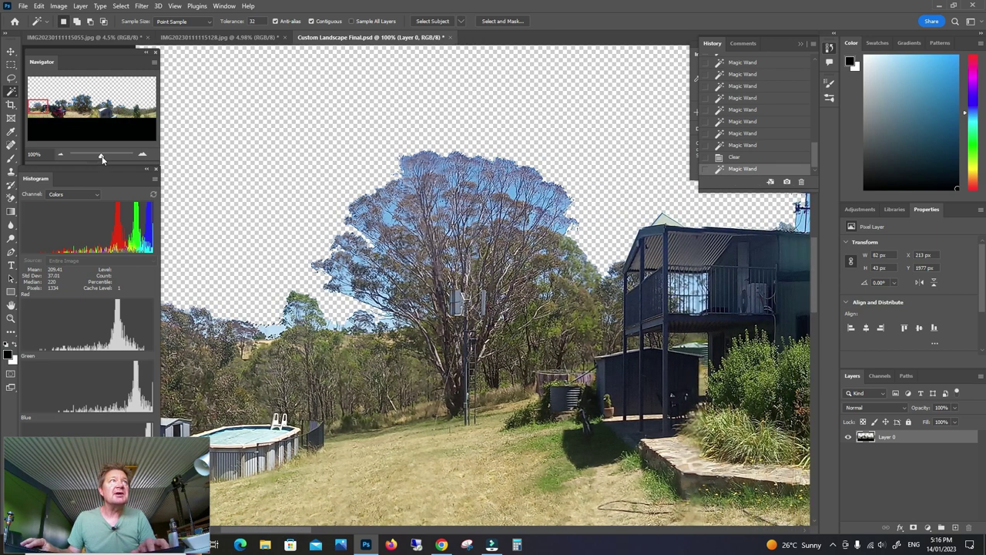
Step: Add the remaining sky patches across the big tree's canopy and treetop to the selection
{"action": "left_click_drag", "start_coordinate": [101, 158], "coordinate": [103, 157]}
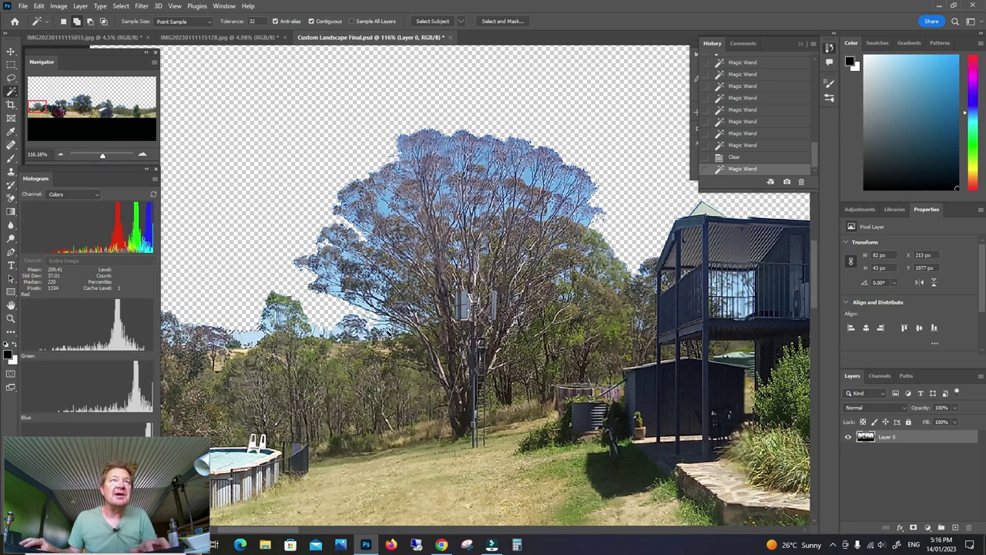
{"action": "left_click", "coordinate": [336, 331], "text": "shift"}
{"action": "left_click", "coordinate": [317, 331], "text": "shift"}
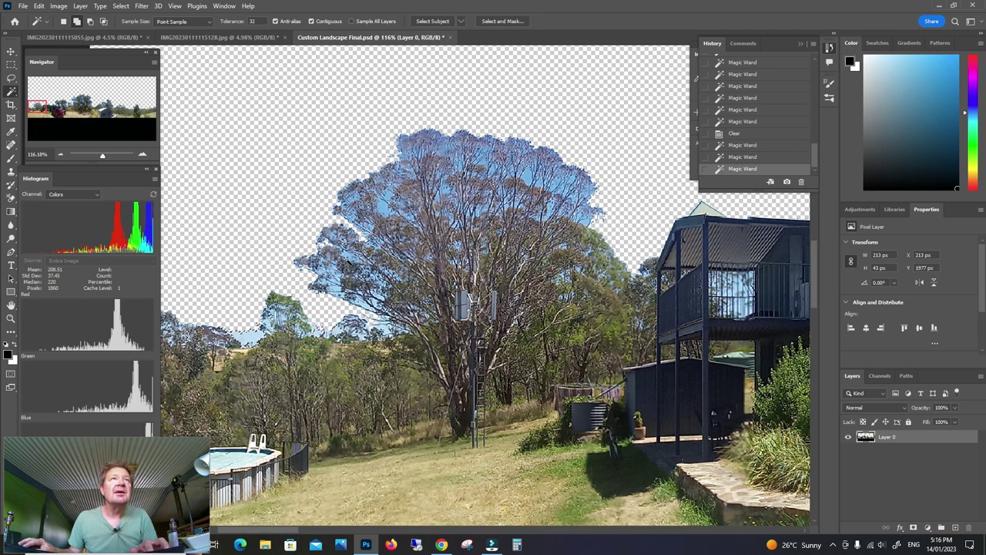
{"action": "left_click", "coordinate": [348, 254], "text": "shift"}
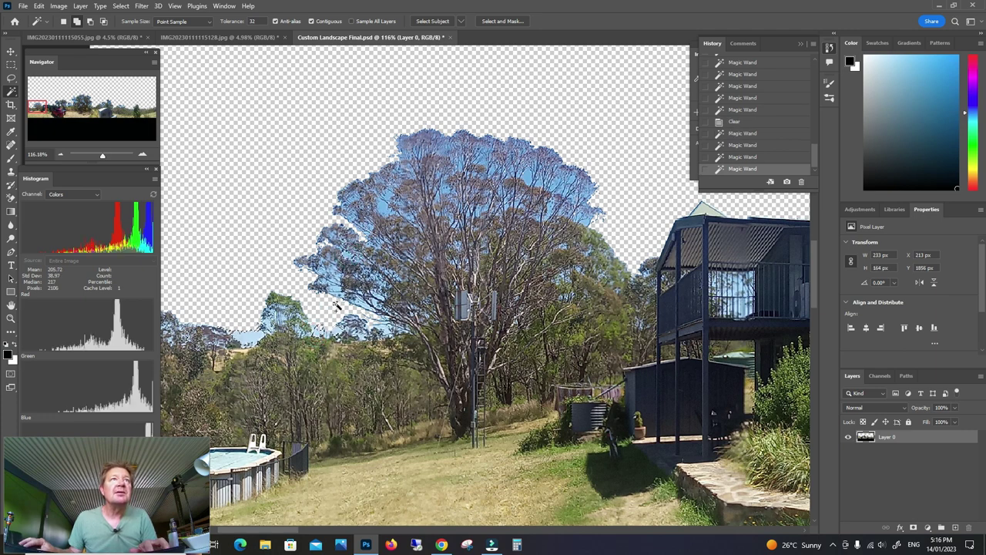
{"action": "left_click", "coordinate": [383, 219], "text": "shift"}
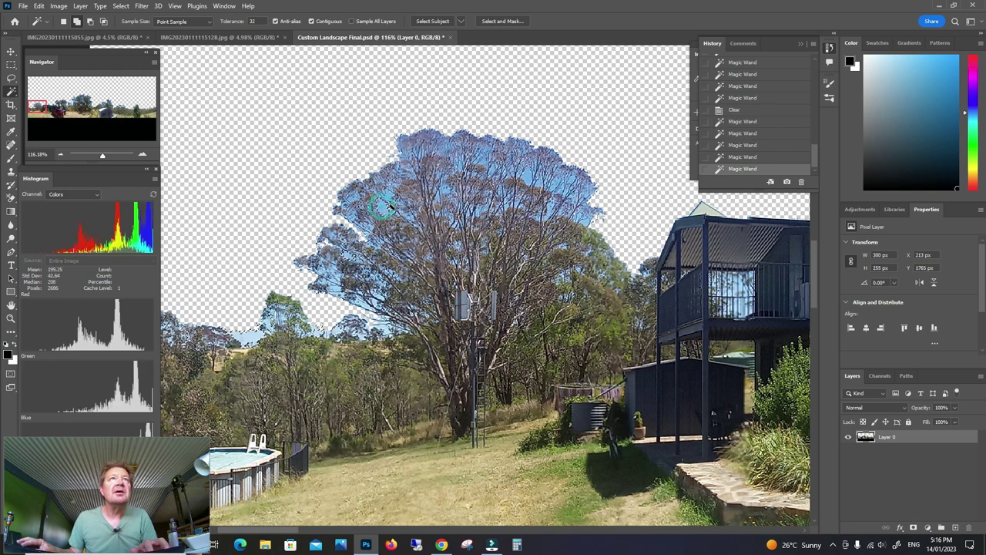
{"action": "left_click", "coordinate": [391, 199], "text": "shift"}
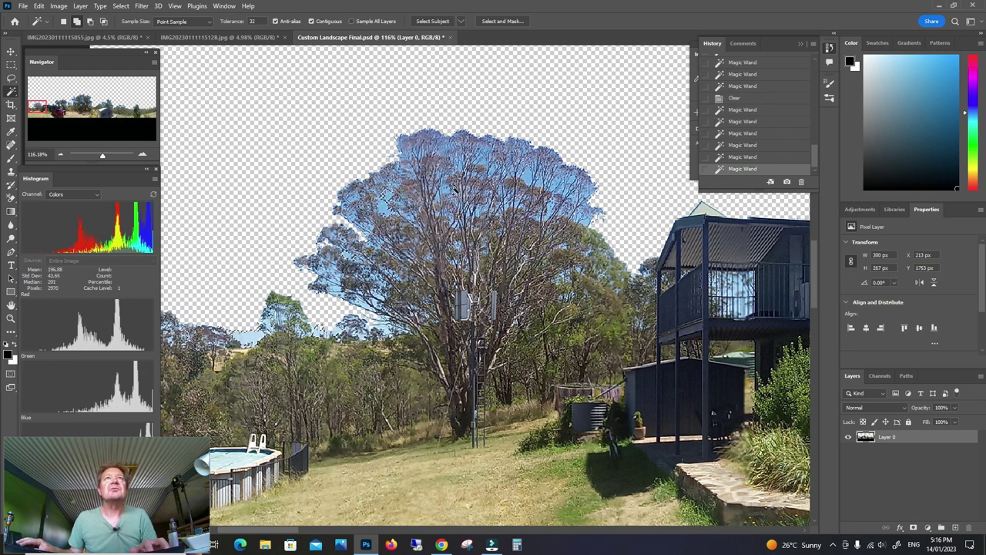
{"action": "left_click", "coordinate": [491, 170], "text": "shift"}
{"action": "left_click", "coordinate": [494, 171], "text": "shift"}
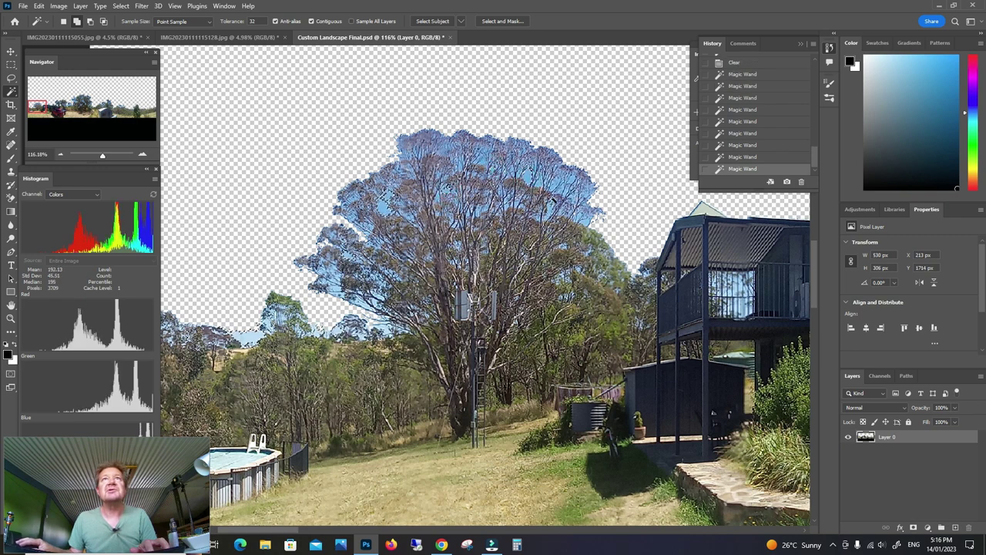
{"action": "left_click", "coordinate": [551, 213], "text": "shift"}
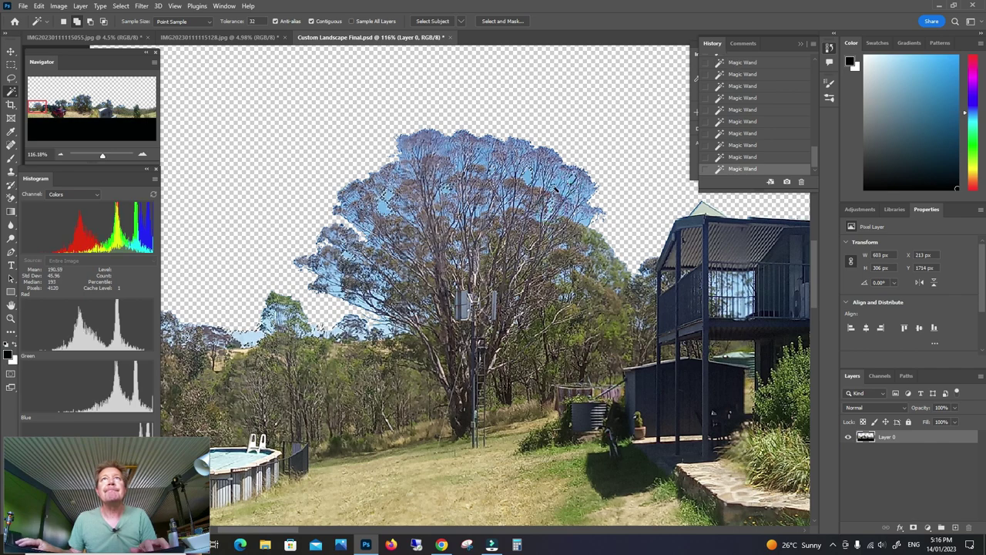
{"action": "left_click", "coordinate": [555, 188], "text": "shift"}
{"action": "scroll", "coordinate": [539, 308], "scroll_direction": "right", "scroll_amount": 5}
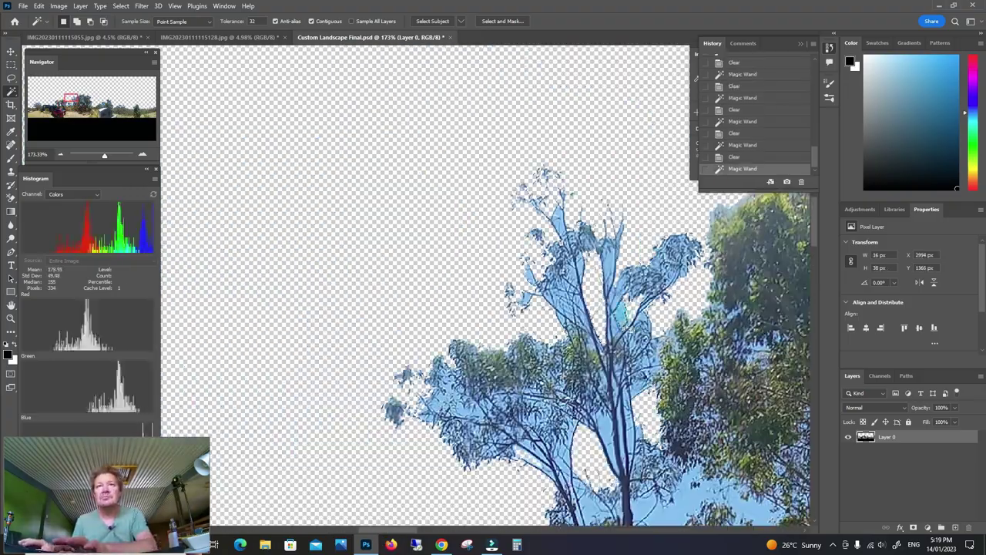
Step: Undo the last sky deletion, then delete the selected patch and two more between the branches
{"action": "left_click", "coordinate": [39, 6]}
{"action": "left_click", "coordinate": [46, 17]}
{"action": "scroll", "coordinate": [486, 285], "scroll_direction": "down", "scroll_amount": 6}
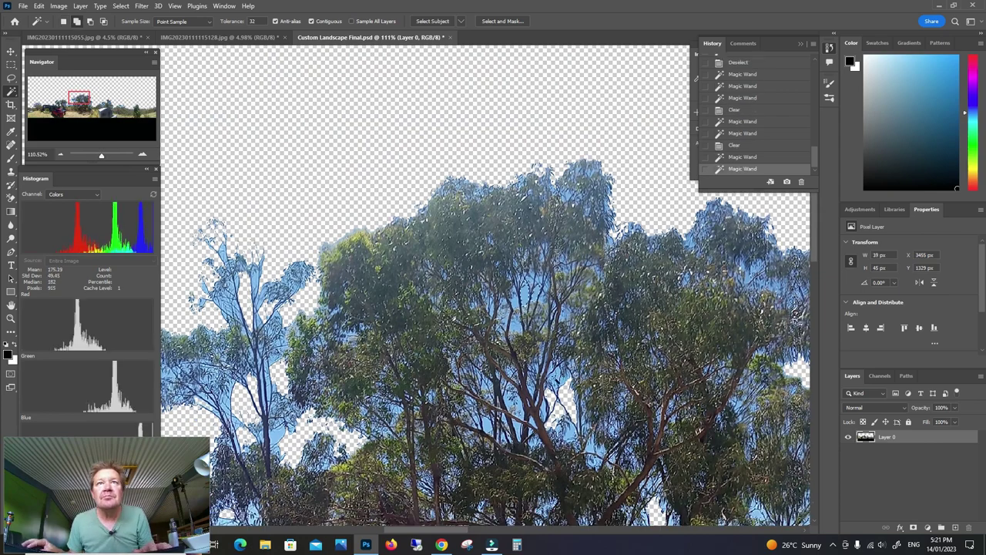
{"action": "key", "text": "Delete"}
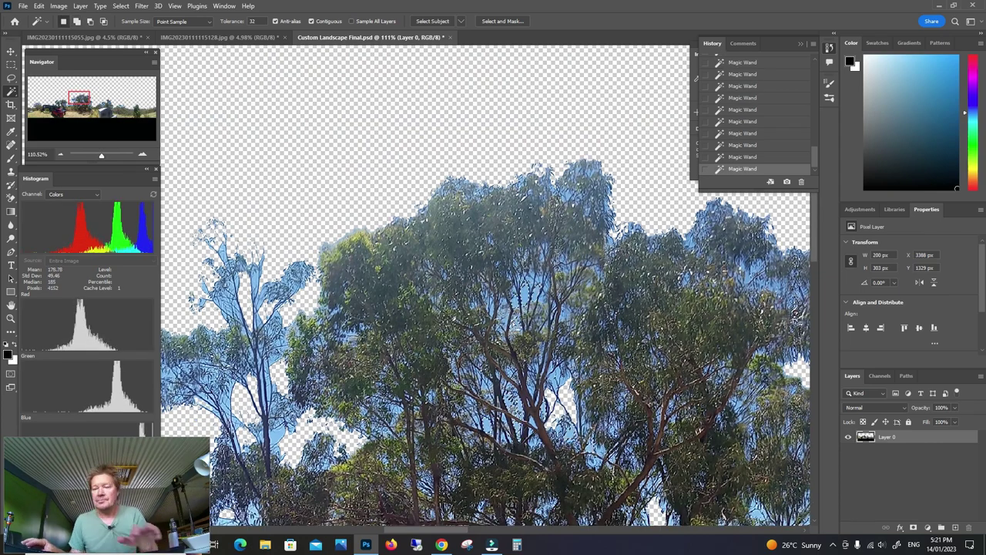
{"action": "left_click", "coordinate": [559, 382]}
{"action": "key", "text": "Delete"}
{"action": "left_click", "coordinate": [753, 273]}
{"action": "key", "text": "Delete"}
Step: Delete the sky patches above the shed and further to the right
{"action": "scroll", "coordinate": [497, 421], "scroll_direction": "down", "scroll_amount": 5}
{"action": "scroll", "coordinate": [498, 421], "scroll_direction": "up", "scroll_amount": 3}
{"action": "left_click", "coordinate": [583, 177]}
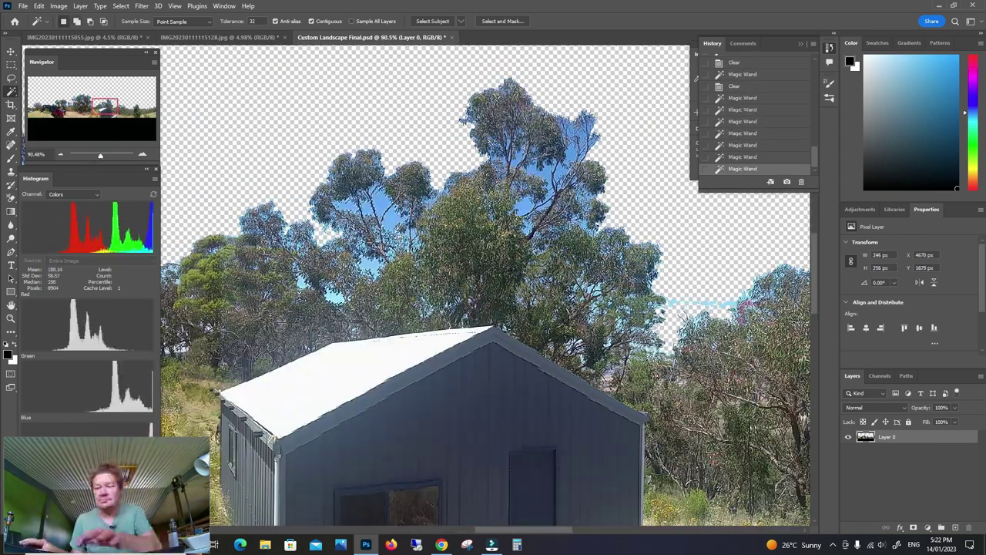
{"action": "key", "text": "Delete"}
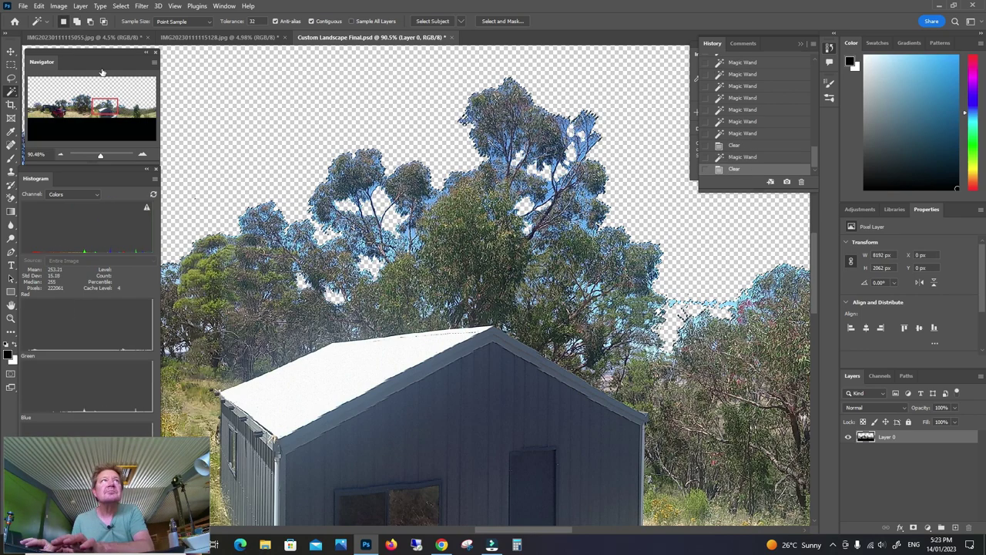
{"action": "left_click", "coordinate": [708, 305]}
{"action": "key", "text": "Delete"}
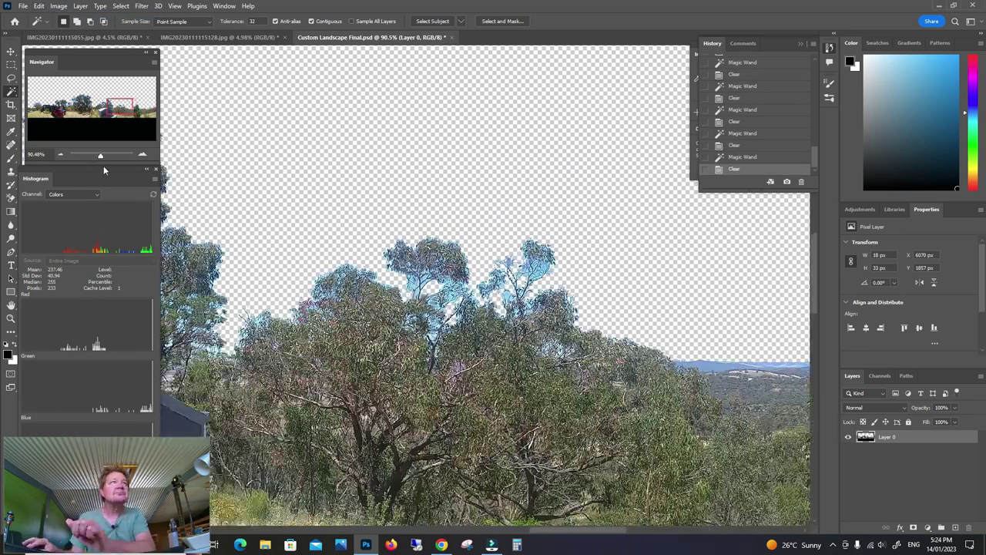
{"action": "left_click_drag", "start_coordinate": [100, 155], "coordinate": [91, 156]}
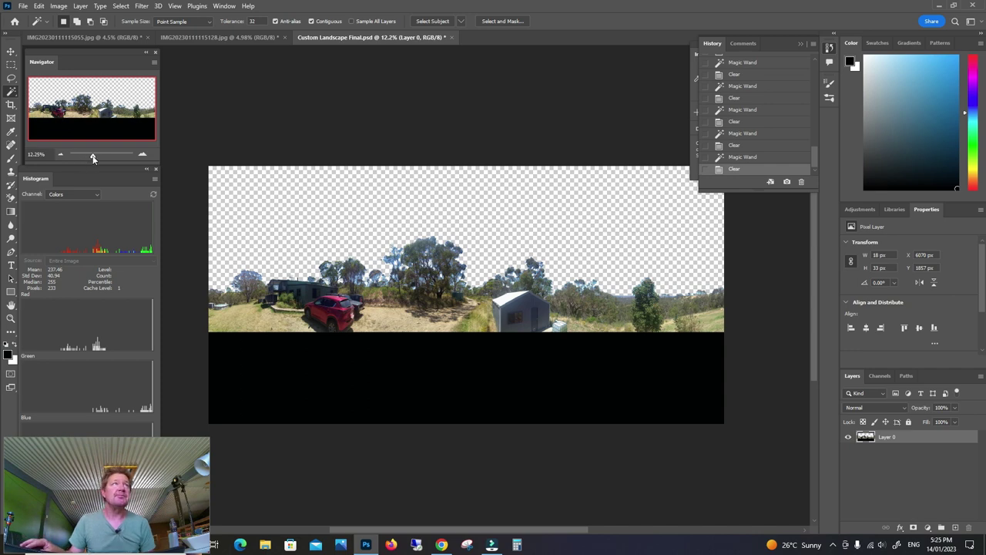
{"action": "left_click_drag", "start_coordinate": [93, 158], "coordinate": [98, 164]}
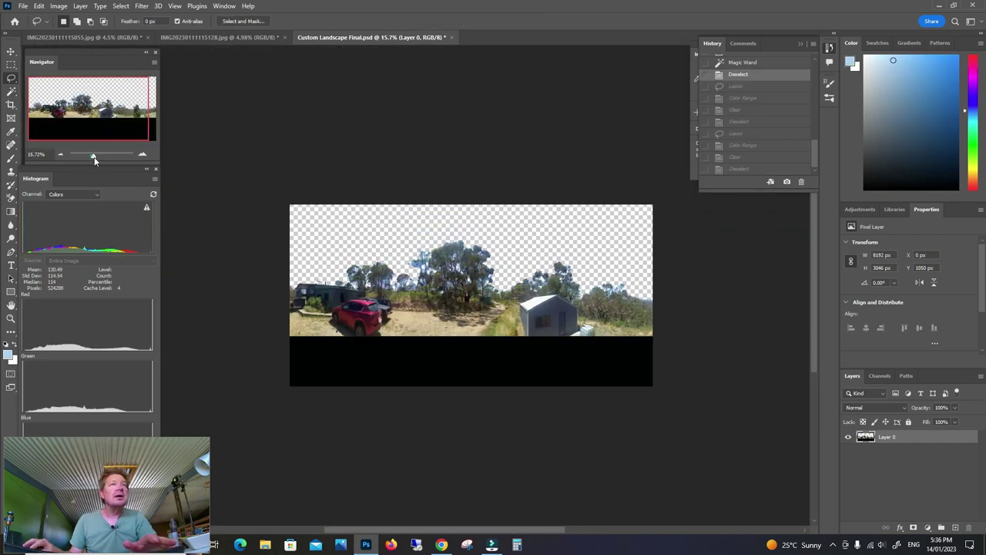
Step: Lasso around the crown of the big gum tree beside the house
{"action": "left_click_drag", "start_coordinate": [80, 154], "coordinate": [95, 154]}
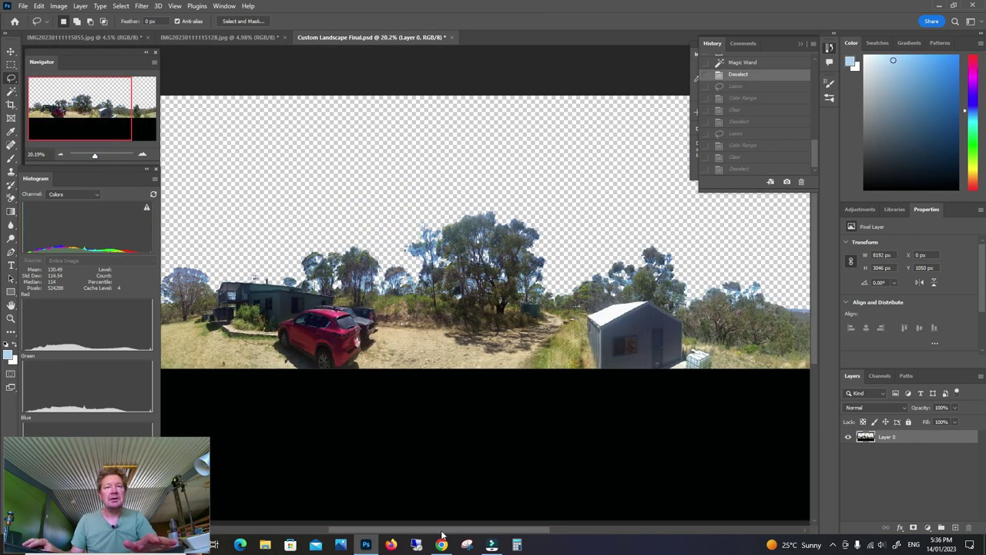
{"action": "left_click_drag", "start_coordinate": [463, 530], "coordinate": [433, 530]}
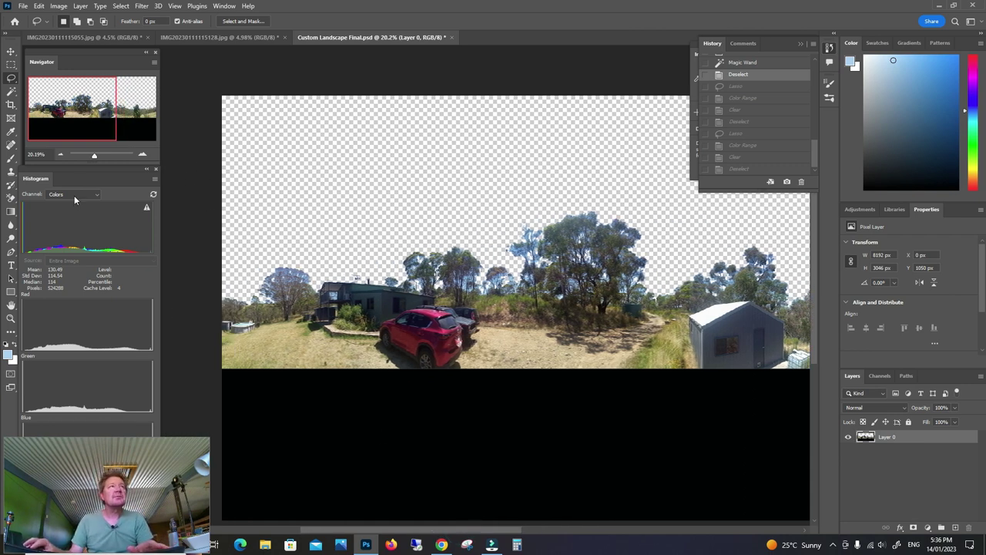
{"action": "mouse_move", "coordinate": [92, 158]}
{"action": "left_mouse_down"}
{"action": "mouse_move", "coordinate": [83, 155]}
{"action": "mouse_move", "coordinate": [93, 155]}
{"action": "left_mouse_up"}
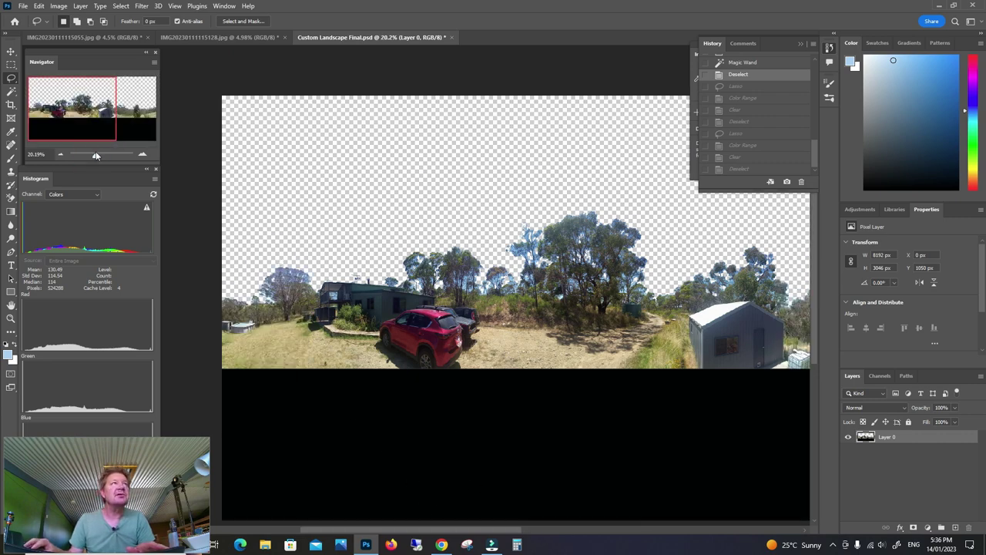
{"action": "left_click_drag", "start_coordinate": [96, 156], "coordinate": [99, 156]}
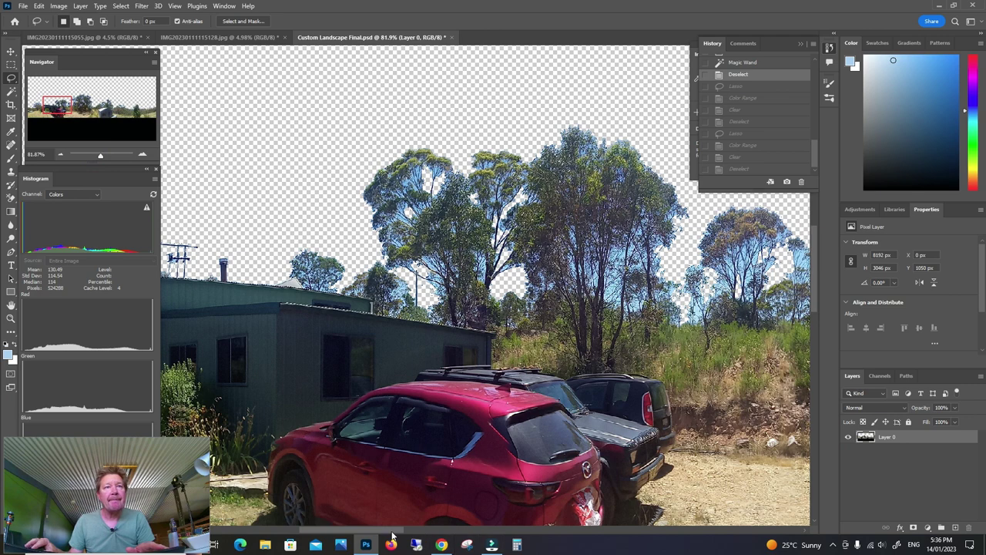
{"action": "left_click_drag", "start_coordinate": [392, 534], "coordinate": [321, 542]}
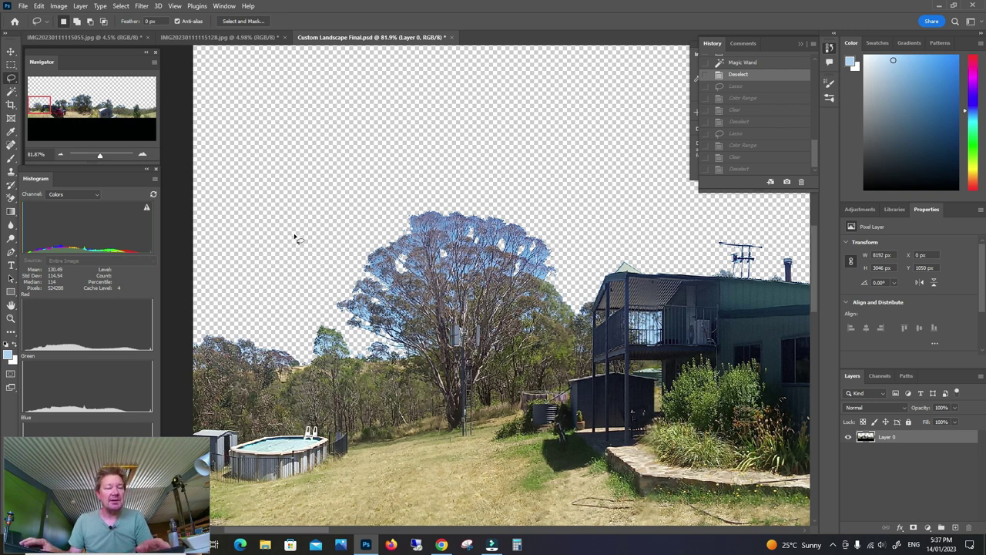
{"action": "mouse_move", "coordinate": [219, 329]}
{"action": "left_mouse_down"}
{"action": "mouse_move", "coordinate": [189, 344]}
{"action": "mouse_move", "coordinate": [193, 367]}
{"action": "left_mouse_up"}
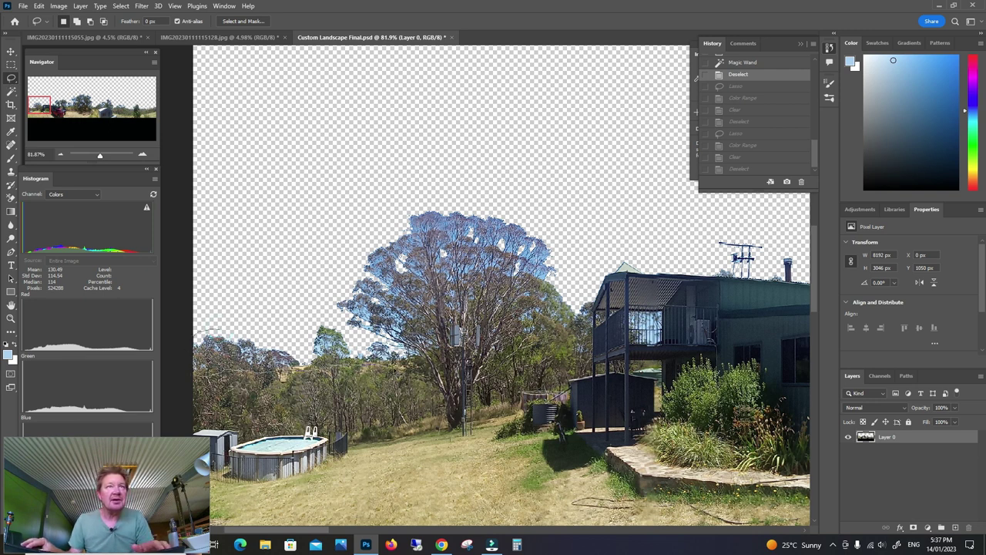
{"action": "left_click_drag", "start_coordinate": [400, 372], "coordinate": [530, 353]}
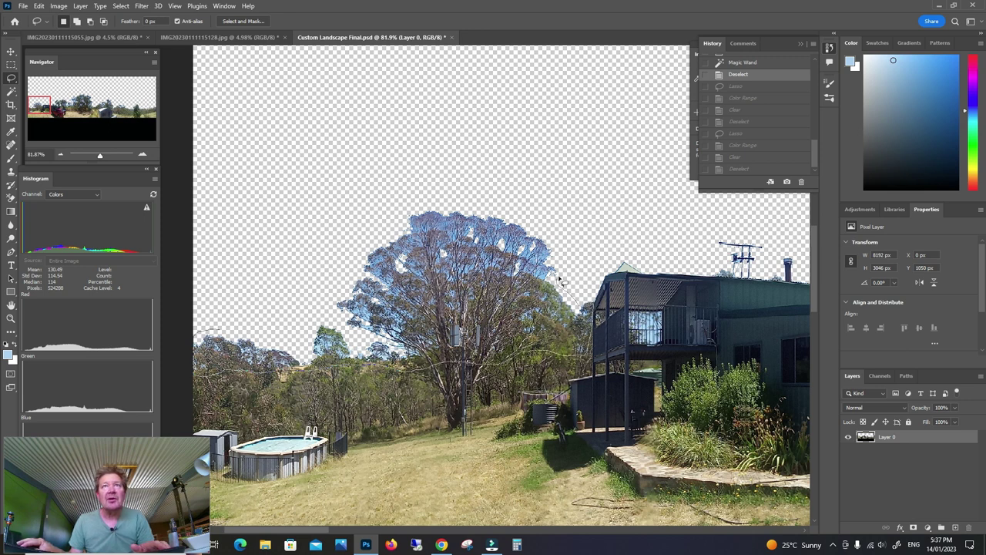
{"action": "mouse_move", "coordinate": [560, 278]}
{"action": "left_mouse_down"}
{"action": "mouse_move", "coordinate": [540, 224]}
{"action": "mouse_move", "coordinate": [488, 204]}
{"action": "mouse_move", "coordinate": [440, 202]}
{"action": "mouse_move", "coordinate": [409, 211]}
{"action": "mouse_move", "coordinate": [347, 275]}
{"action": "left_mouse_up"}
{"action": "left_click_drag", "start_coordinate": [276, 330], "coordinate": [219, 333]}
Step: Select the sky blue inside the lasso with Color Range, tightening the Fuzziness
{"action": "left_click", "coordinate": [125, 6]}
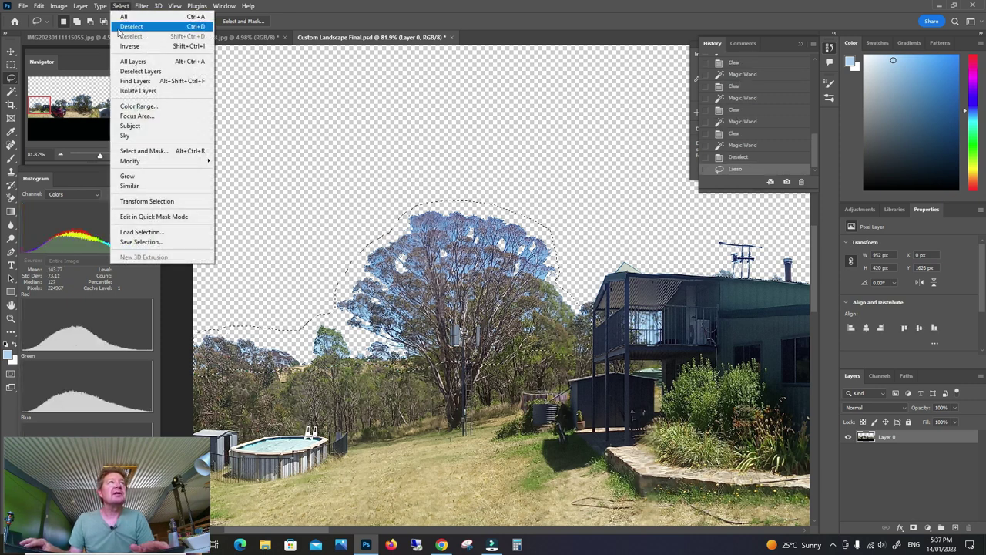
{"action": "left_click", "coordinate": [137, 105]}
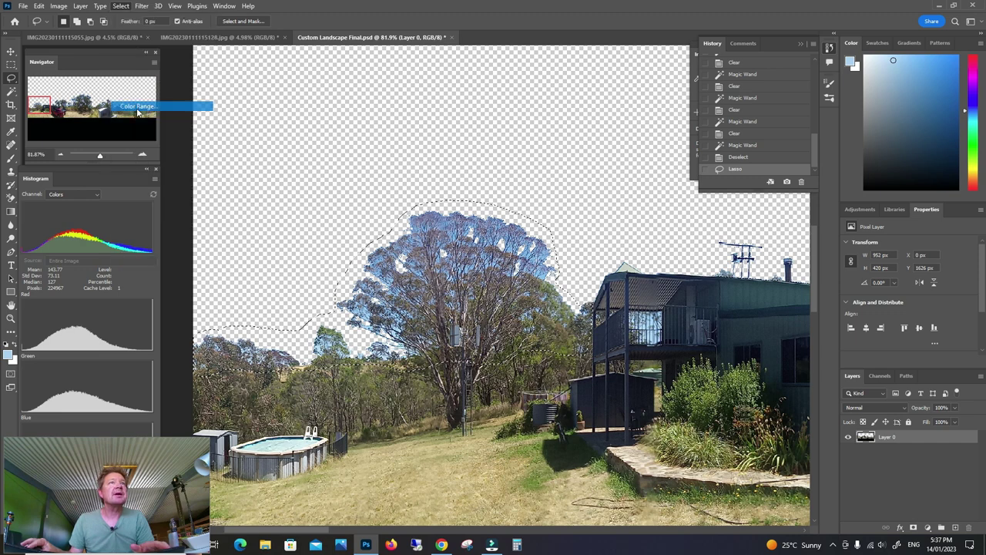
{"action": "left_click", "coordinate": [466, 268]}
{"action": "left_click", "coordinate": [466, 270]}
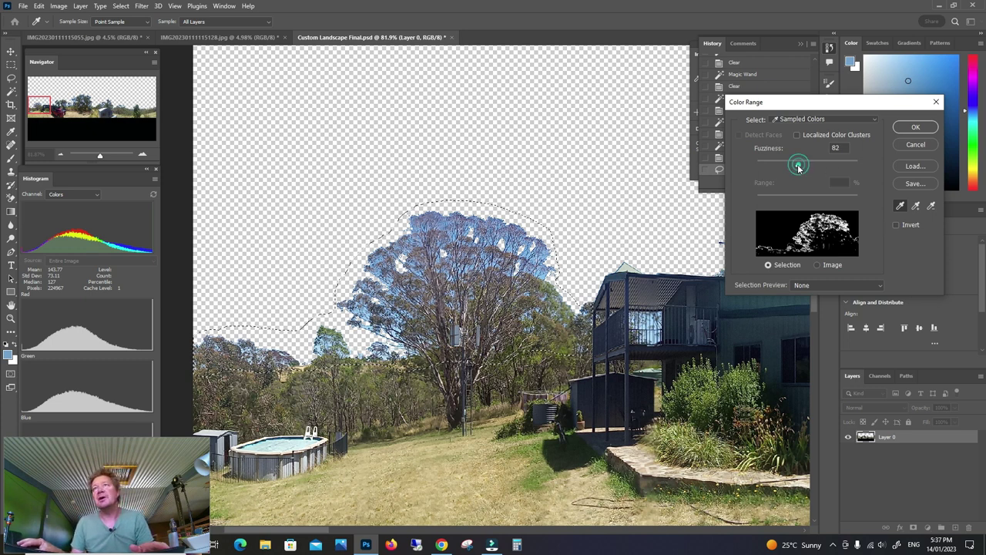
{"action": "left_click_drag", "start_coordinate": [799, 166], "coordinate": [829, 168]}
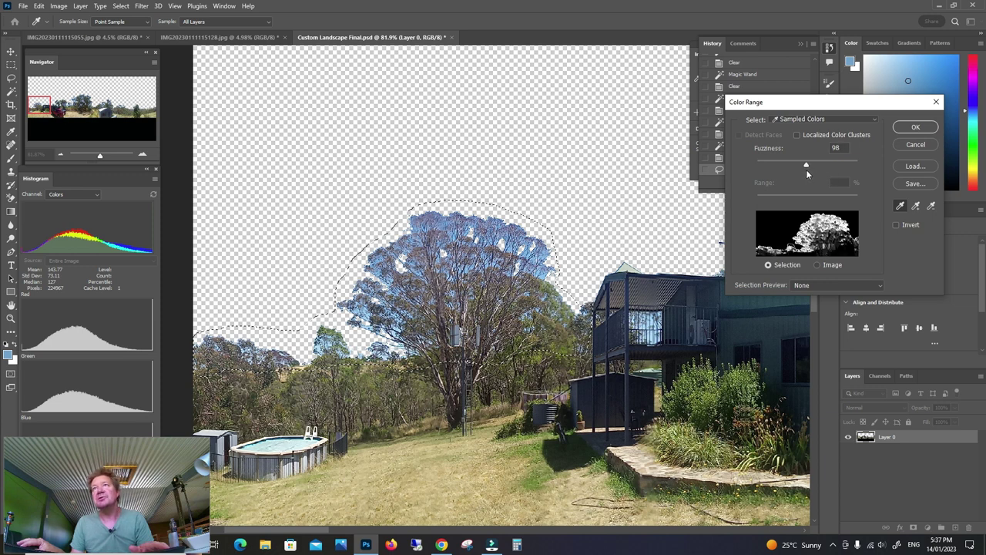
{"action": "left_click_drag", "start_coordinate": [805, 169], "coordinate": [800, 165]}
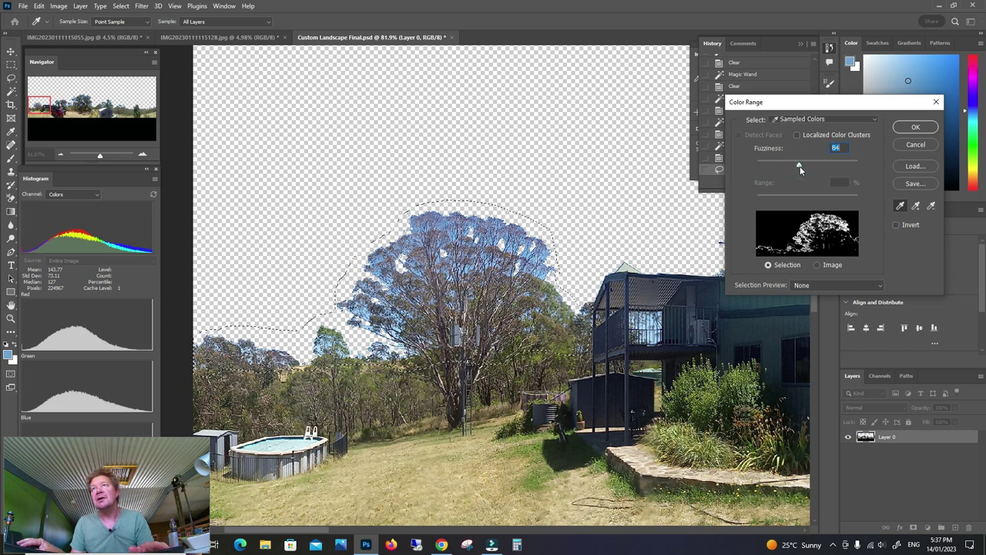
{"action": "left_click", "coordinate": [914, 127]}
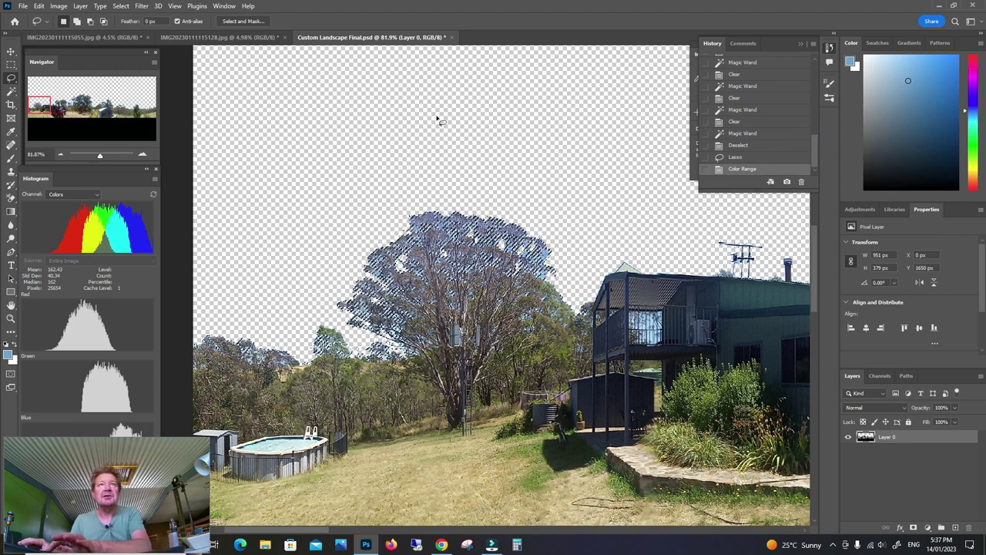
Step: Delete the selected sky pixels from the tree and deselect
{"action": "key", "text": "Delete"}
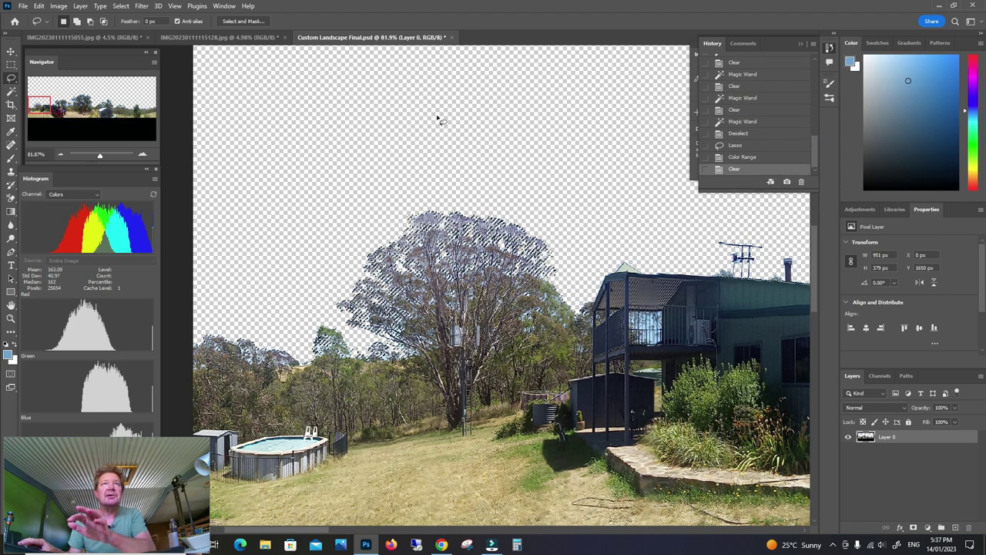
{"action": "left_click", "coordinate": [117, 5]}
{"action": "left_click", "coordinate": [130, 26]}
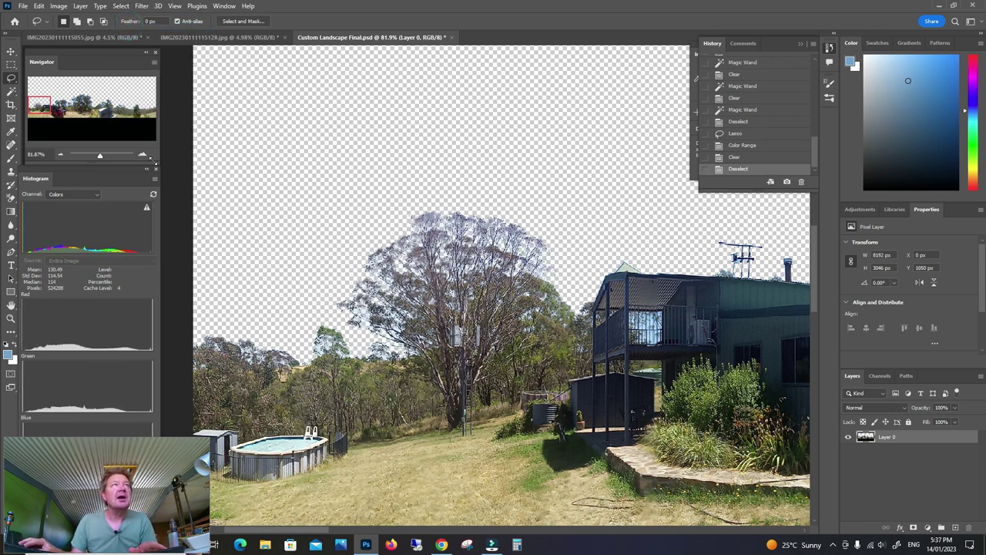
Step: Lasso the sky around the big gum tree's branches
{"action": "left_click_drag", "start_coordinate": [101, 160], "coordinate": [101, 160]}
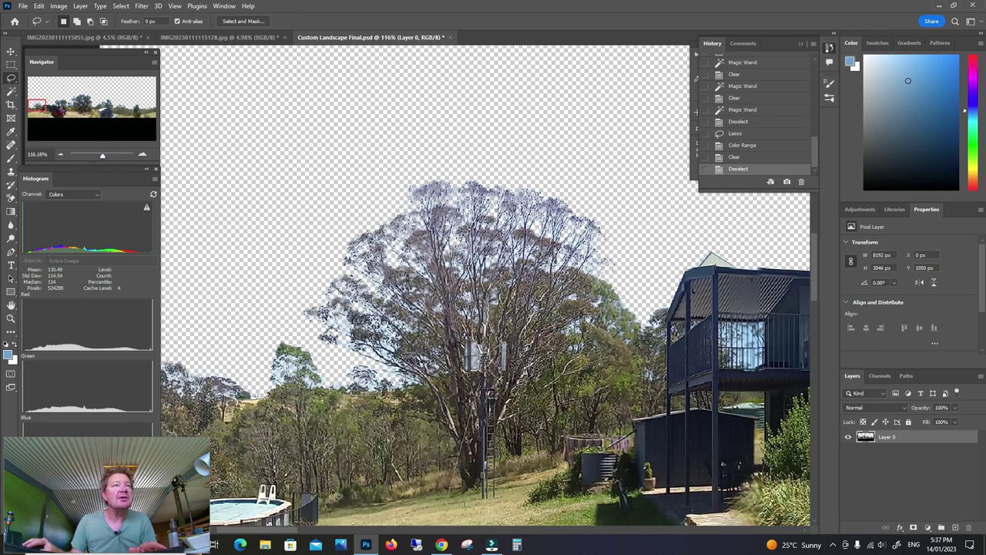
{"action": "scroll", "coordinate": [295, 531], "scroll_direction": "left", "scroll_amount": 3}
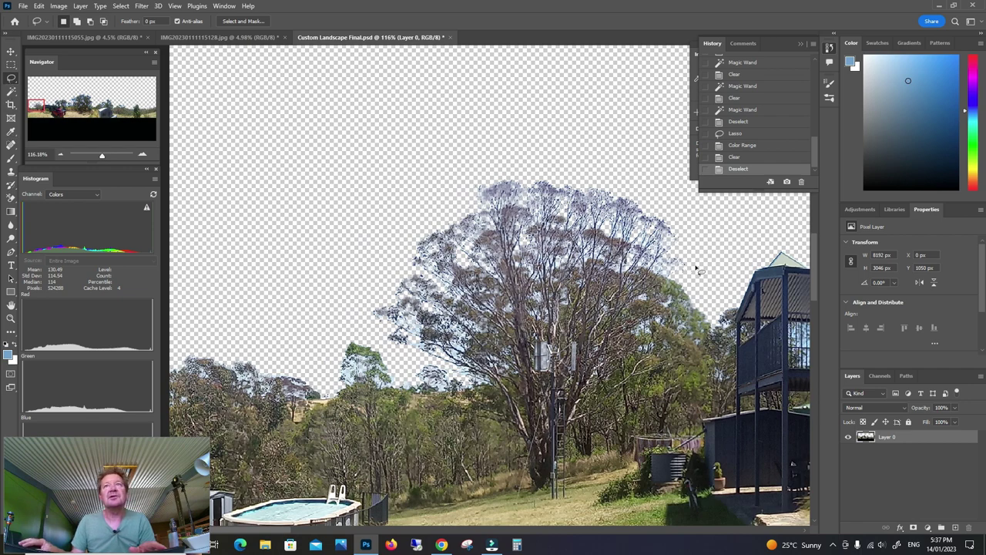
{"action": "mouse_move", "coordinate": [725, 312]}
{"action": "left_mouse_down"}
{"action": "mouse_move", "coordinate": [694, 236]}
{"action": "mouse_move", "coordinate": [639, 190]}
{"action": "mouse_move", "coordinate": [529, 166]}
{"action": "mouse_move", "coordinate": [426, 202]}
{"action": "mouse_move", "coordinate": [365, 302]}
{"action": "mouse_move", "coordinate": [299, 338]}
{"action": "mouse_move", "coordinate": [194, 338]}
{"action": "mouse_move", "coordinate": [161, 385]}
{"action": "mouse_move", "coordinate": [302, 406]}
{"action": "mouse_move", "coordinate": [727, 395]}
{"action": "left_mouse_up"}
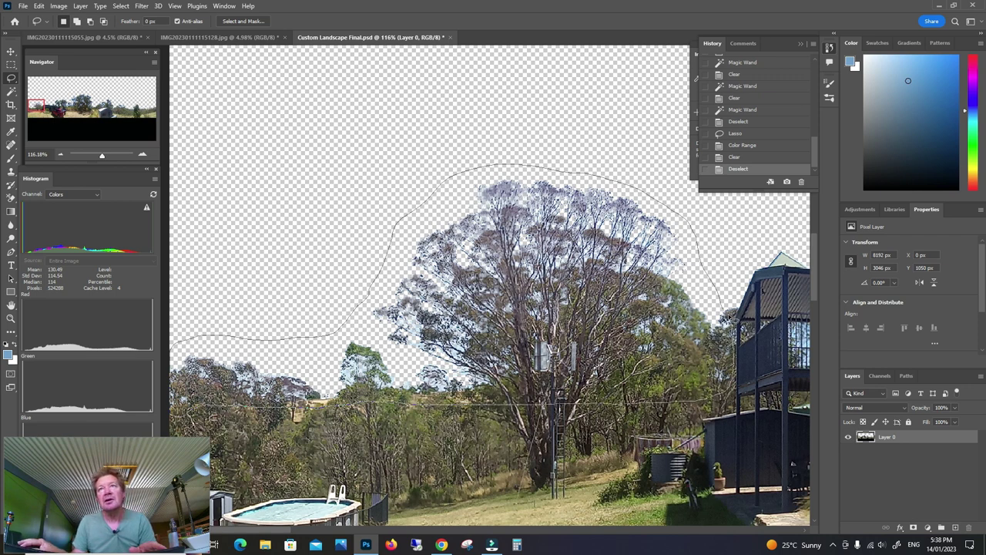
{"action": "left_click_drag", "start_coordinate": [730, 319], "coordinate": [726, 314]}
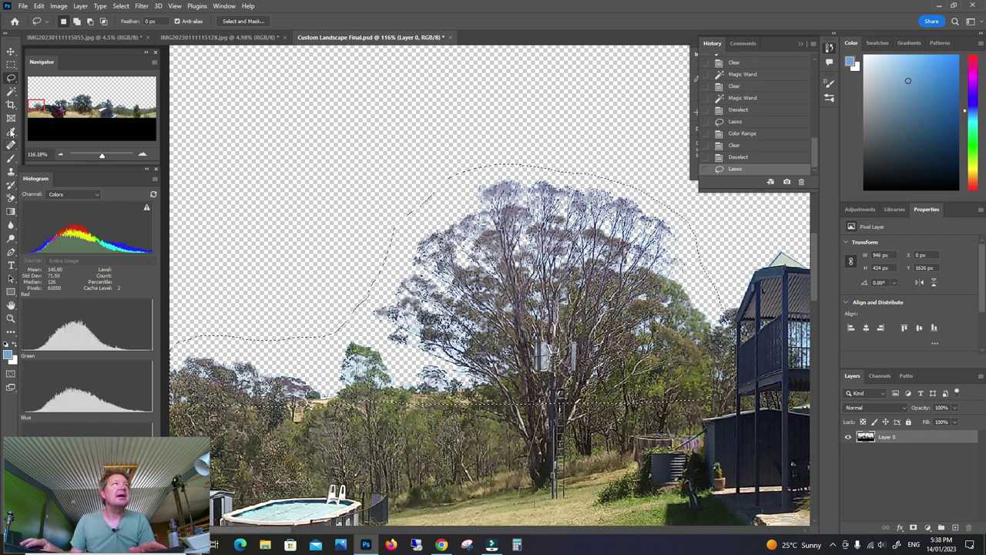
Step: Color Range-select the lighter sky blue in the lasso, delete it, and deselect
{"action": "left_click", "coordinate": [121, 5]}
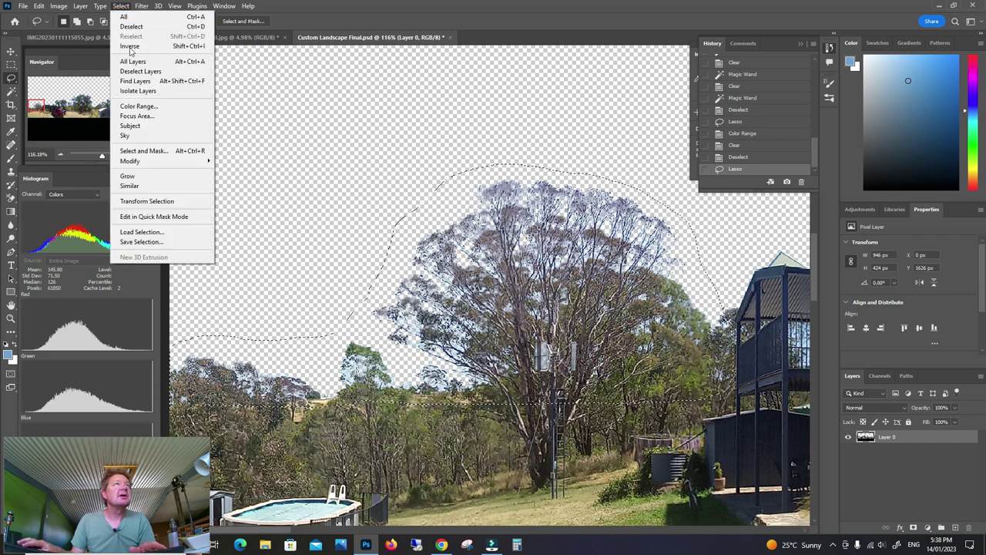
{"action": "left_click", "coordinate": [142, 107]}
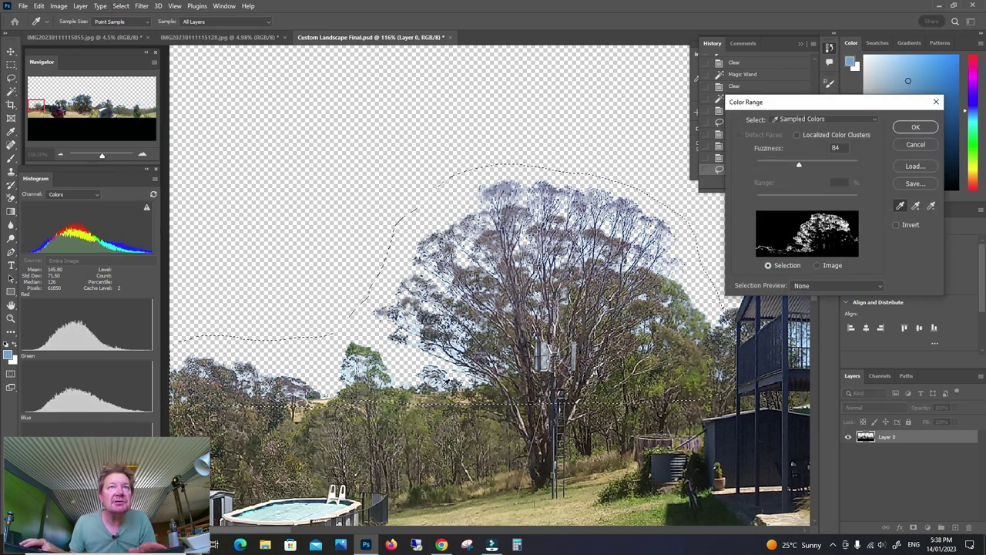
{"action": "left_click", "coordinate": [670, 212]}
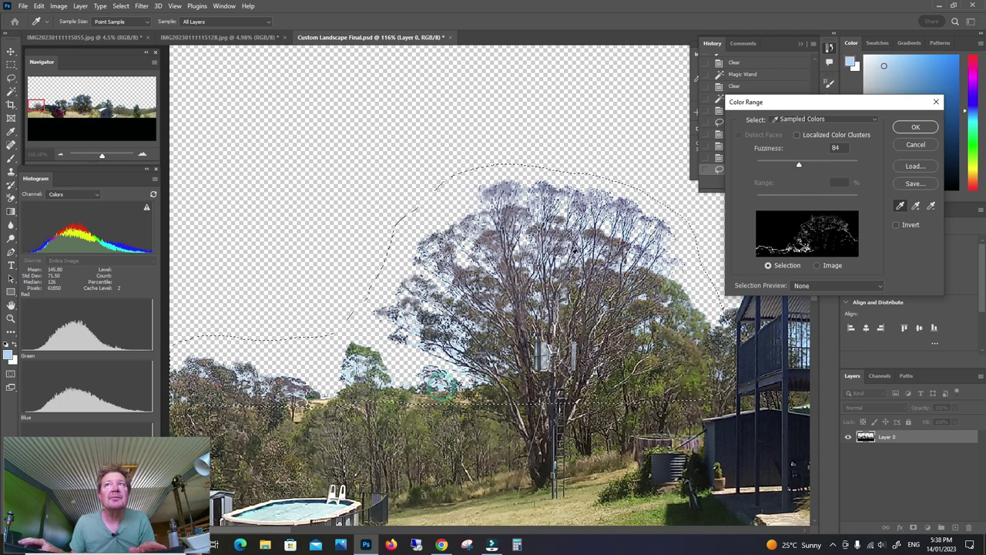
{"action": "left_click", "coordinate": [915, 126]}
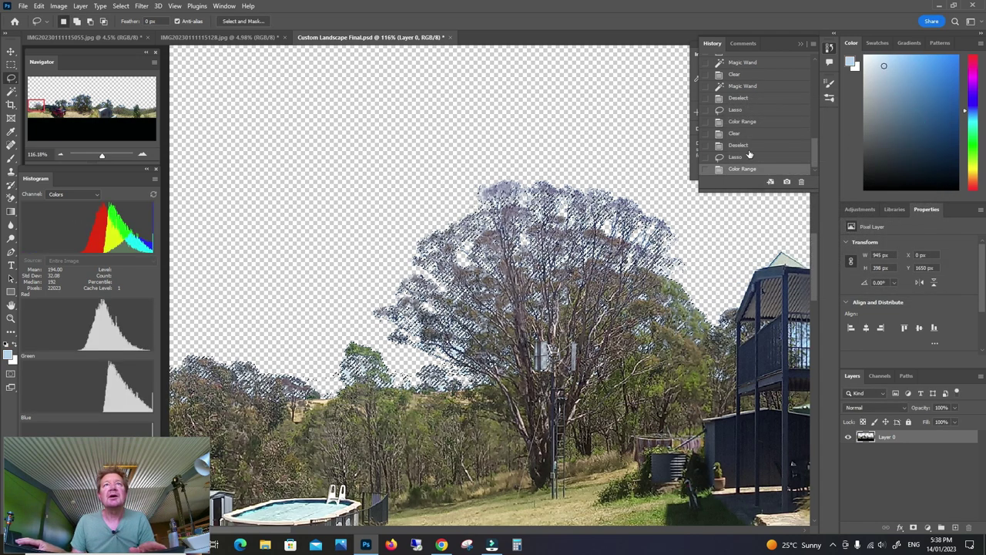
{"action": "key", "text": "Delete"}
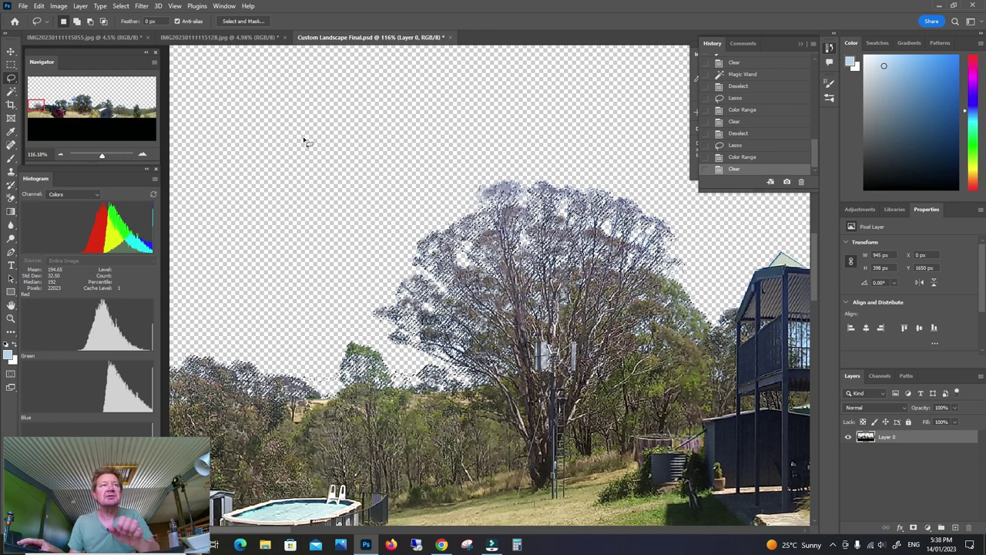
{"action": "left_click", "coordinate": [121, 6]}
{"action": "left_click", "coordinate": [128, 28]}
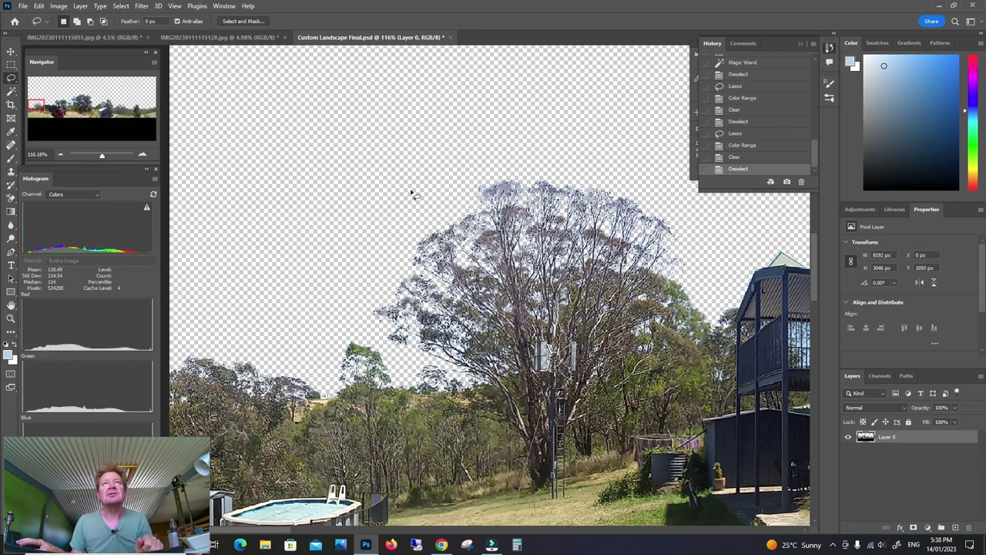
Step: Clear the sky inside the balcony window using Color Range, then deselect
{"action": "left_click_drag", "start_coordinate": [102, 157], "coordinate": [98, 158]}
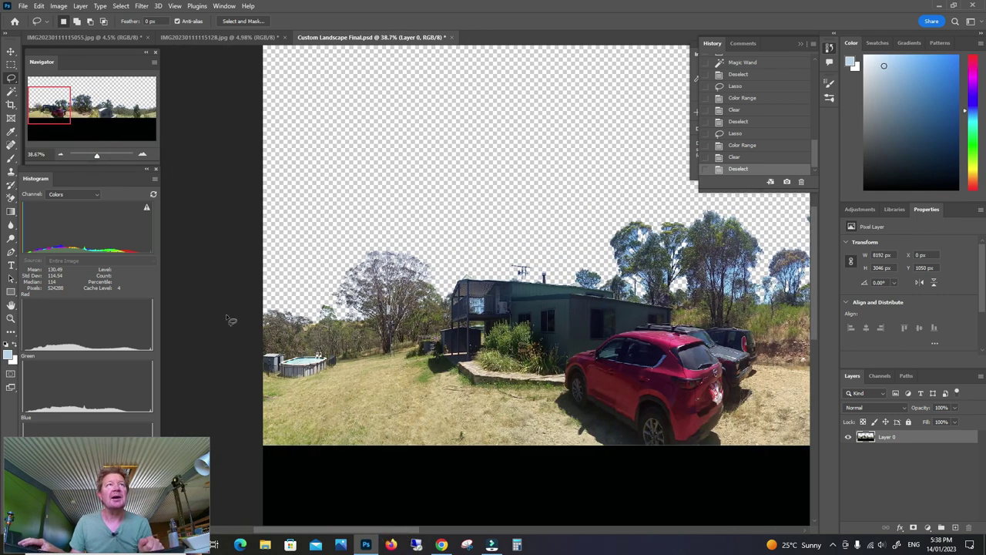
{"action": "left_click_drag", "start_coordinate": [97, 157], "coordinate": [107, 155]}
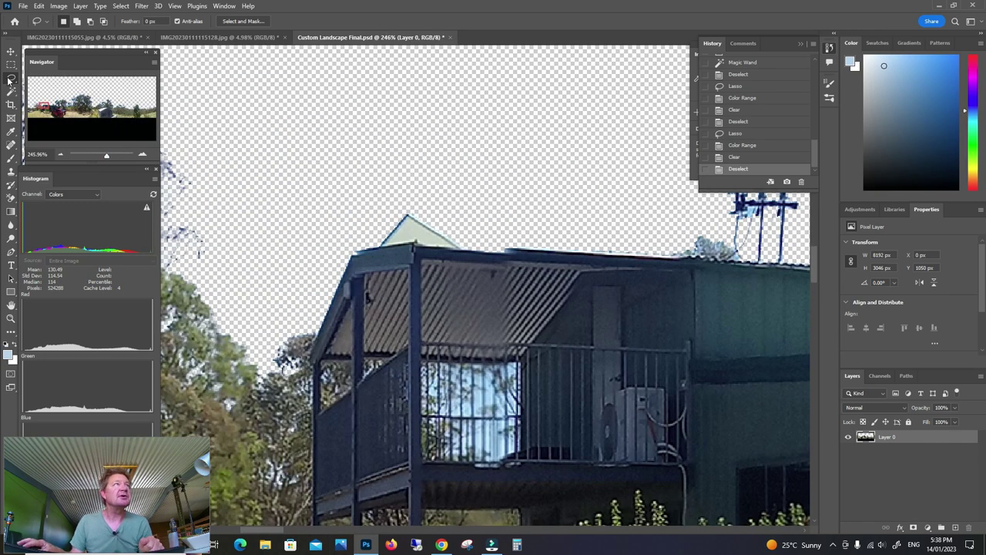
{"action": "mouse_move", "coordinate": [421, 356]}
{"action": "left_mouse_down"}
{"action": "mouse_move", "coordinate": [457, 465]}
{"action": "mouse_move", "coordinate": [525, 359]}
{"action": "left_mouse_up"}
{"action": "left_click", "coordinate": [121, 5]}
{"action": "left_click", "coordinate": [132, 104]}
{"action": "key", "text": "Return"}
{"action": "key", "text": "Delete"}
{"action": "key", "text": "ctrl+d"}
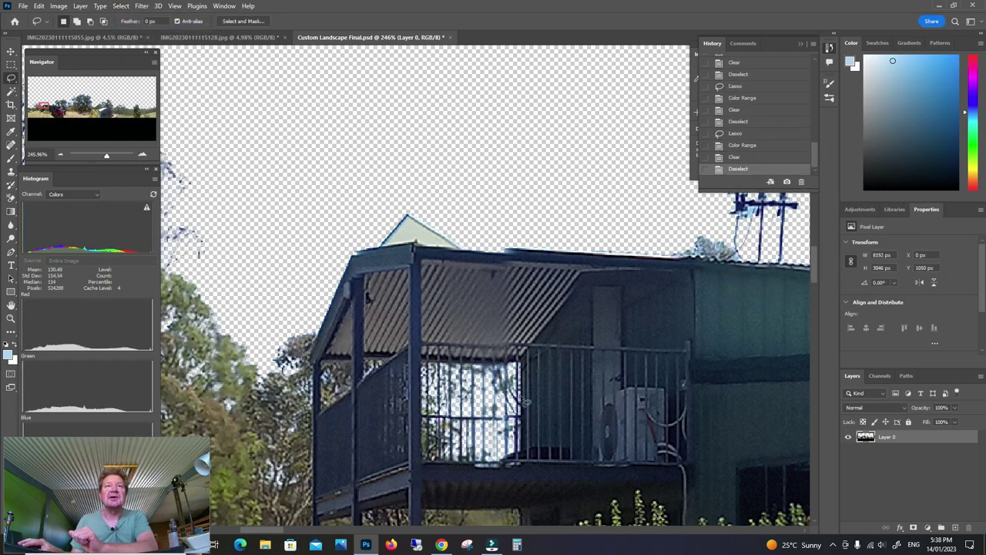
Step: Clear the sky around the roof antenna using Color Range, then deselect
{"action": "left_click_drag", "start_coordinate": [107, 154], "coordinate": [100, 155]}
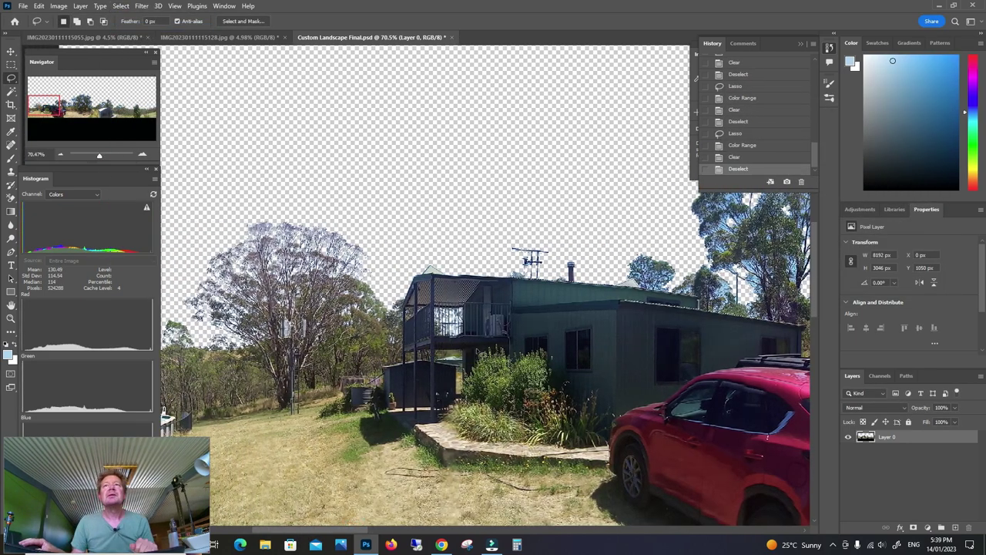
{"action": "left_click_drag", "start_coordinate": [341, 528], "coordinate": [337, 548]}
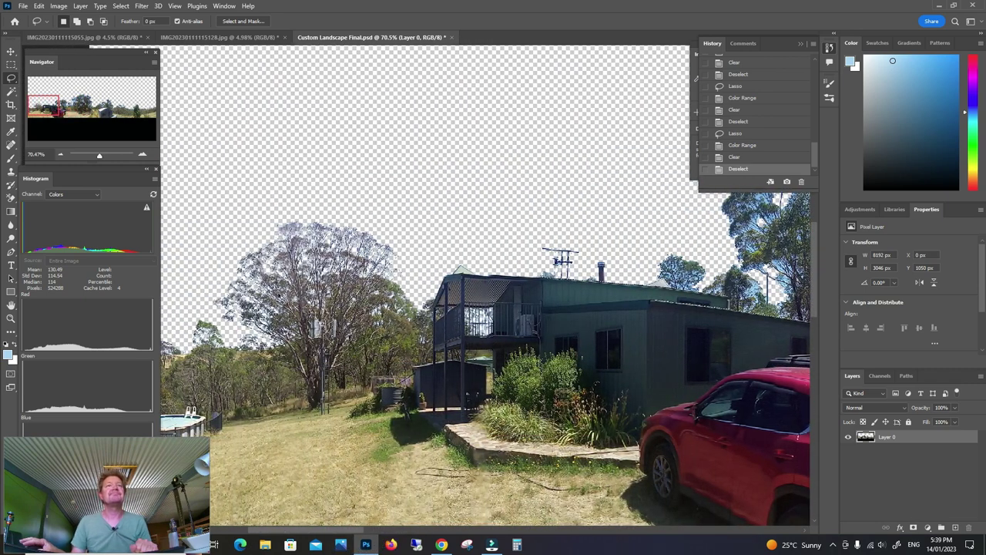
{"action": "scroll", "coordinate": [287, 151], "scroll_direction": "up", "scroll_amount": 3}
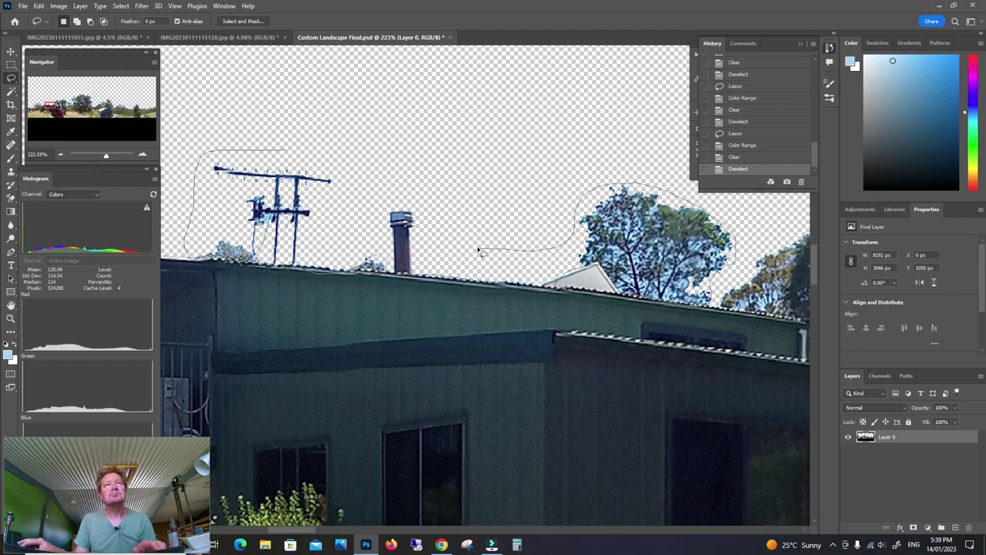
{"action": "key", "text": "alt+s"}
{"action": "key", "text": "c"}
{"action": "key", "text": "Return"}
{"action": "key", "text": "alt+s"}
{"action": "key", "text": "c"}
{"action": "key", "text": "Return"}
{"action": "key", "text": "Delete"}
{"action": "key", "text": "ctrl+d"}
Step: Lasso the trees above the cars and delete their sky pixels via Color Range
{"action": "left_click_drag", "start_coordinate": [107, 155], "coordinate": [100, 154]}
{"action": "left_click_drag", "start_coordinate": [269, 277], "coordinate": [508, 323]}
{"action": "key", "text": "alt+s"}
{"action": "key", "text": "c"}
{"action": "key", "text": "Return"}
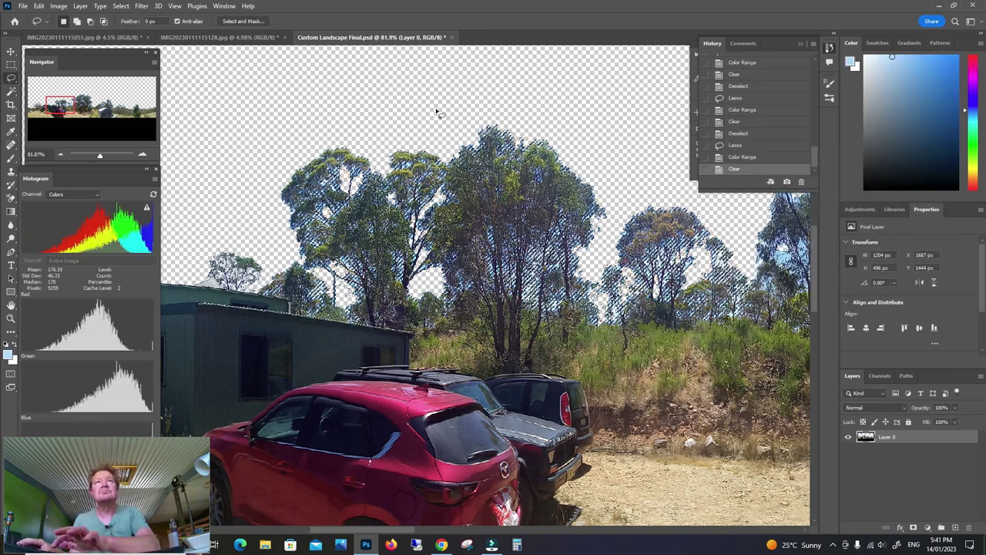
{"action": "key", "text": "Delete"}
{"action": "key", "text": "alt+s"}
{"action": "key", "text": "d"}
Step: Lasso the trees further right, delete their sky via Color Range, and review the panorama
{"action": "left_click_drag", "start_coordinate": [99, 155], "coordinate": [97, 155]}
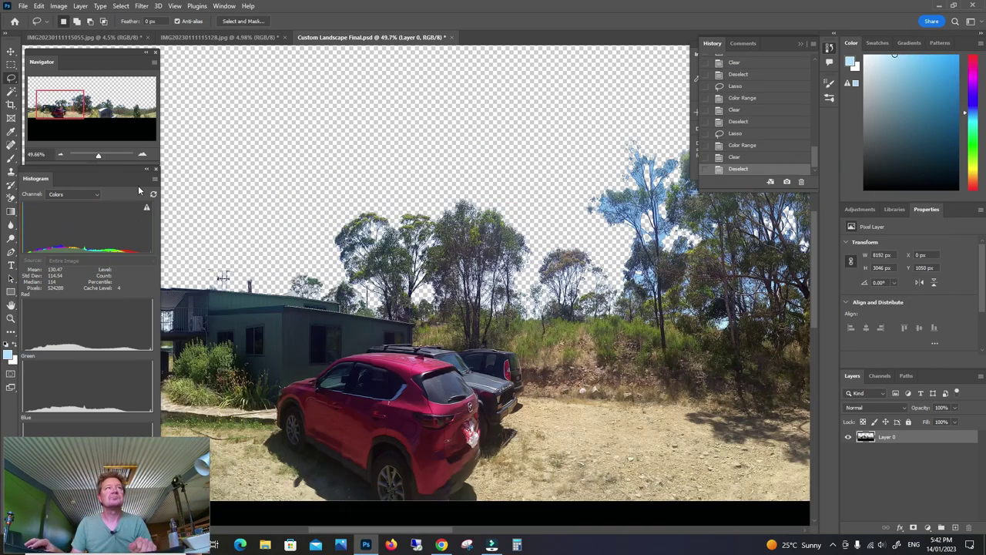
{"action": "left_click_drag", "start_coordinate": [62, 113], "coordinate": [83, 113]}
{"action": "key", "text": "alt+s"}
{"action": "key", "text": "c"}
{"action": "key", "text": "Escape"}
{"action": "key", "text": "ctrl+d"}
{"action": "left_click_drag", "start_coordinate": [213, 194], "coordinate": [309, 310]}
{"action": "key", "text": "alt+s"}
{"action": "key", "text": "c"}
{"action": "key", "text": "Return"}
{"action": "key", "text": "Delete"}
{"action": "key", "text": "ctrl+d"}
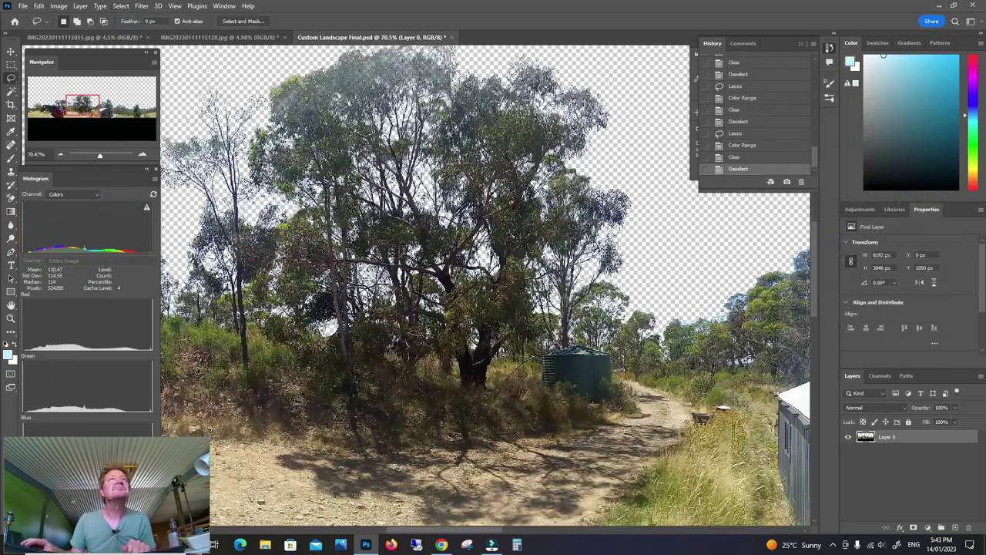
{"action": "scroll", "coordinate": [457, 491], "scroll_direction": "up", "scroll_amount": 3}
{"action": "scroll", "coordinate": [456, 491], "scroll_direction": "down", "scroll_amount": 3}
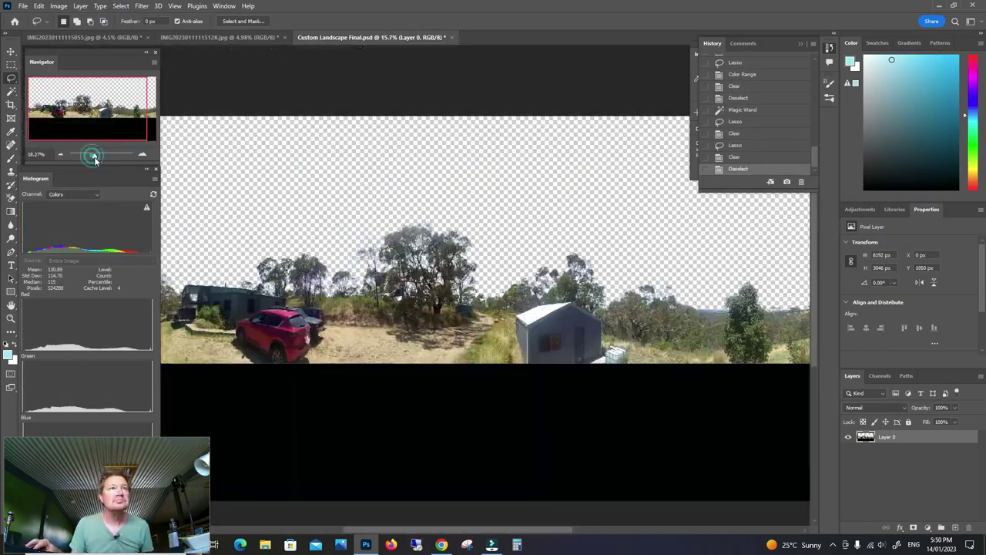
{"action": "left_click_drag", "start_coordinate": [94, 155], "coordinate": [91, 157]}
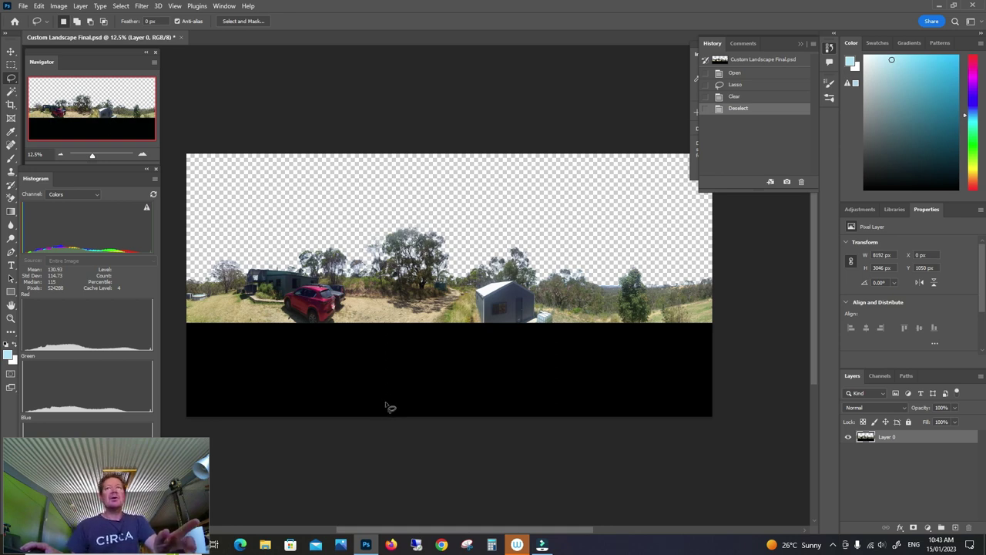
Step: Export As PNG with transparency, naming the file 'lanscape' in the Custom Landscape folder
{"action": "left_click", "coordinate": [23, 6]}
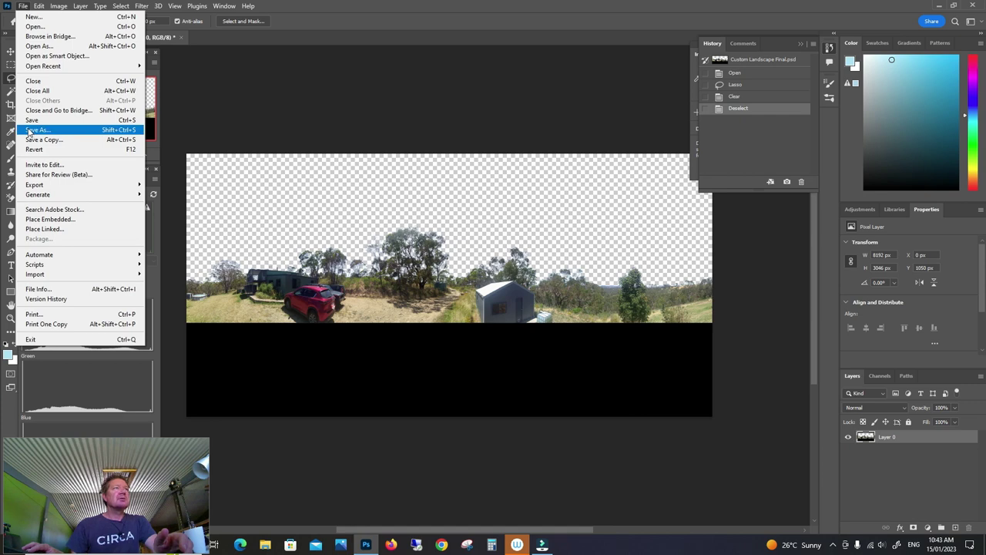
{"action": "mouse_move", "coordinate": [39, 187]}
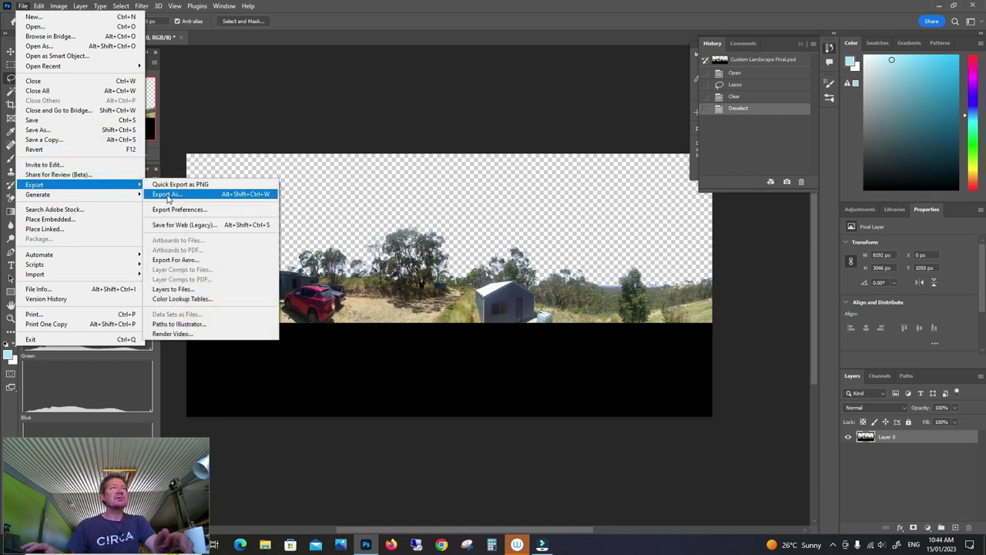
{"action": "left_click", "coordinate": [167, 195]}
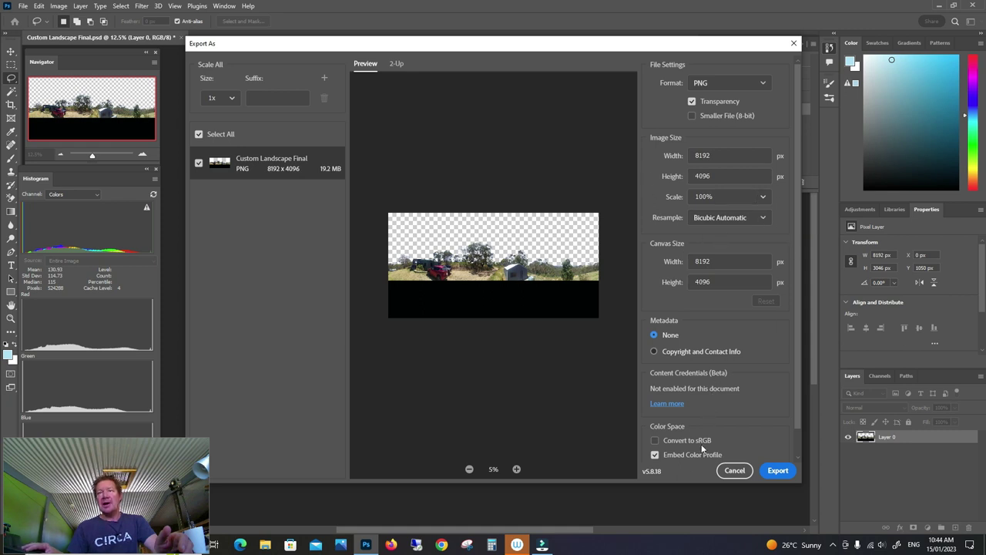
{"action": "left_click", "coordinate": [777, 470]}
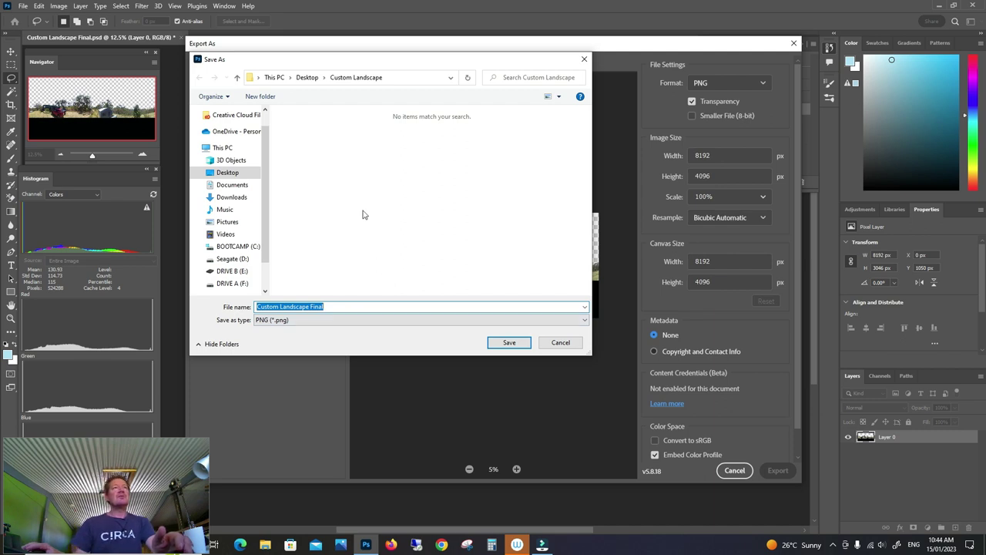
{"action": "left_click", "coordinate": [328, 305]}
{"action": "double_click", "coordinate": [328, 306]}
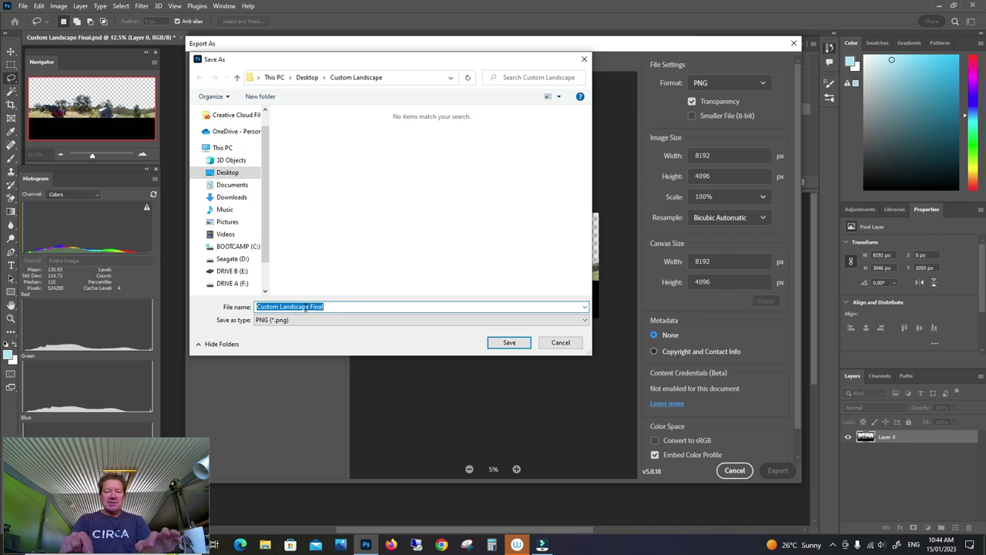
{"action": "type", "text": "lansc"}
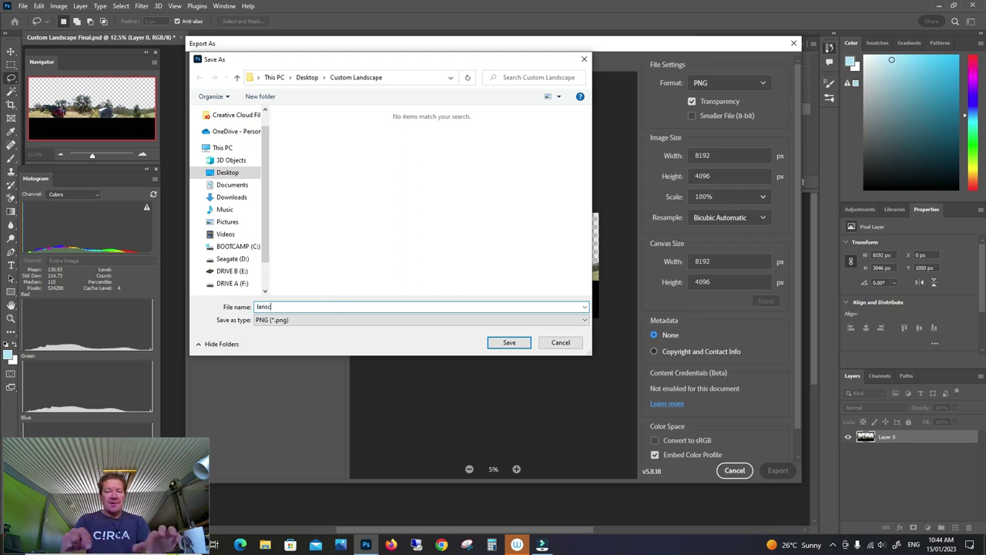
{"action": "type", "text": "ape"}
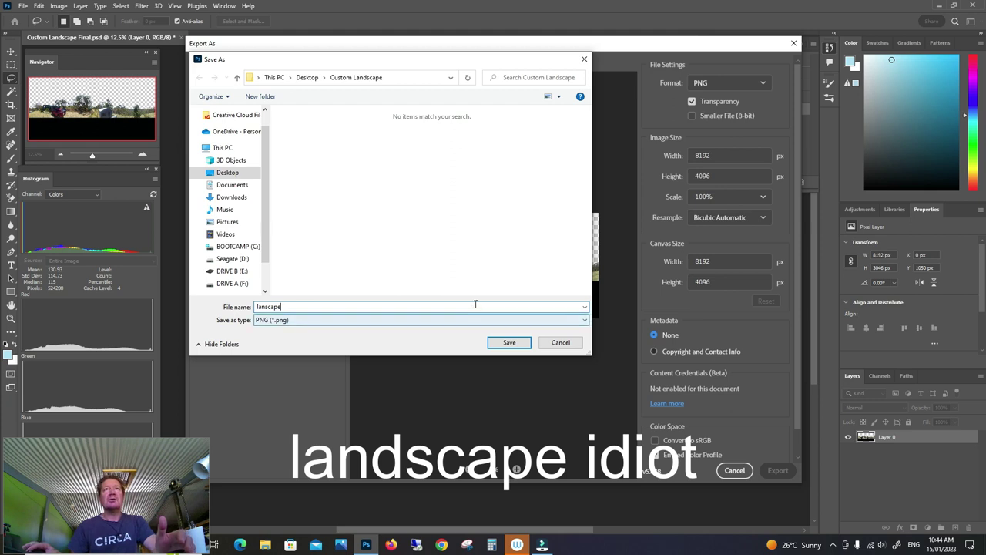
{"action": "left_click", "coordinate": [508, 343]}
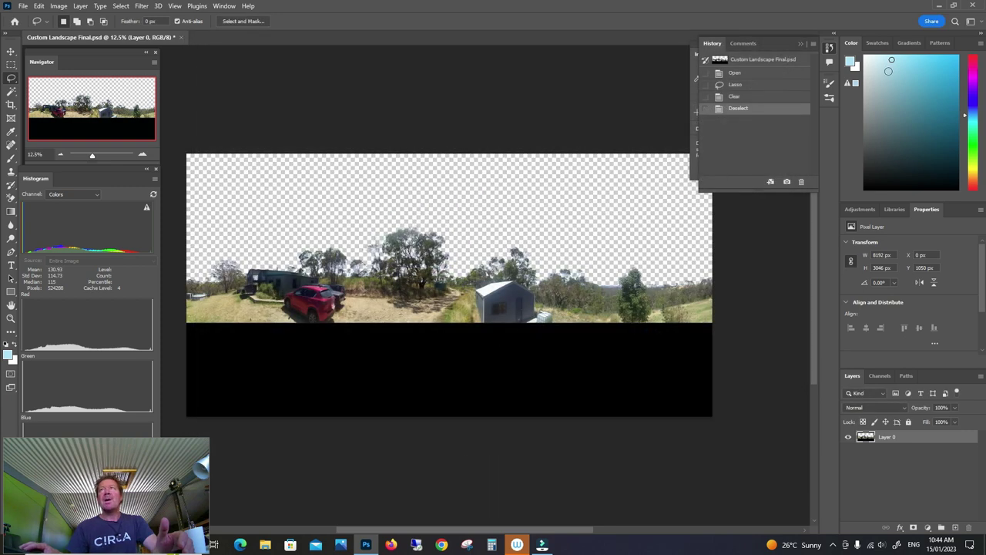
Step: Minimize Photoshop and preview lanscape.png from the Custom Landscape folder in the image viewer, maximized
{"action": "left_click", "coordinate": [939, 7]}
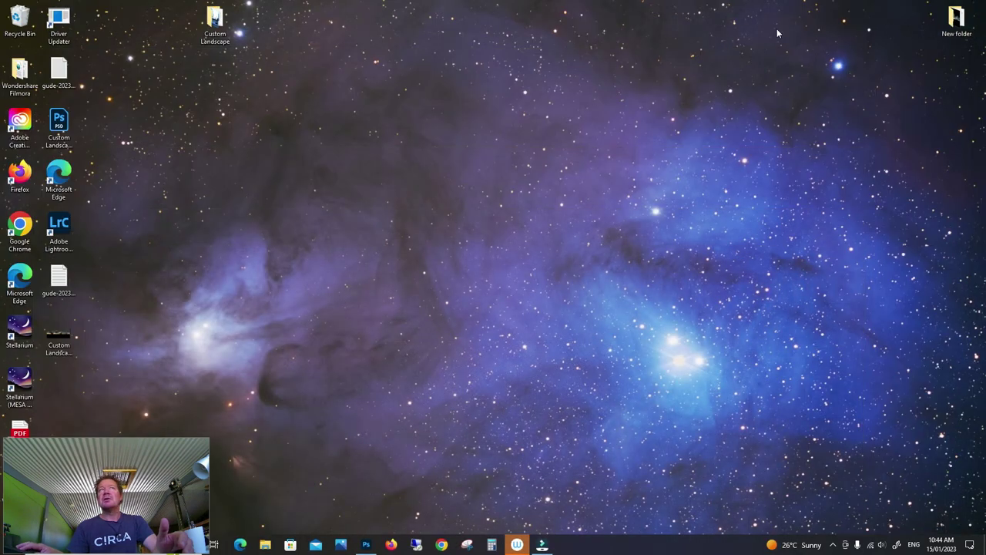
{"action": "double_click", "coordinate": [227, 29]}
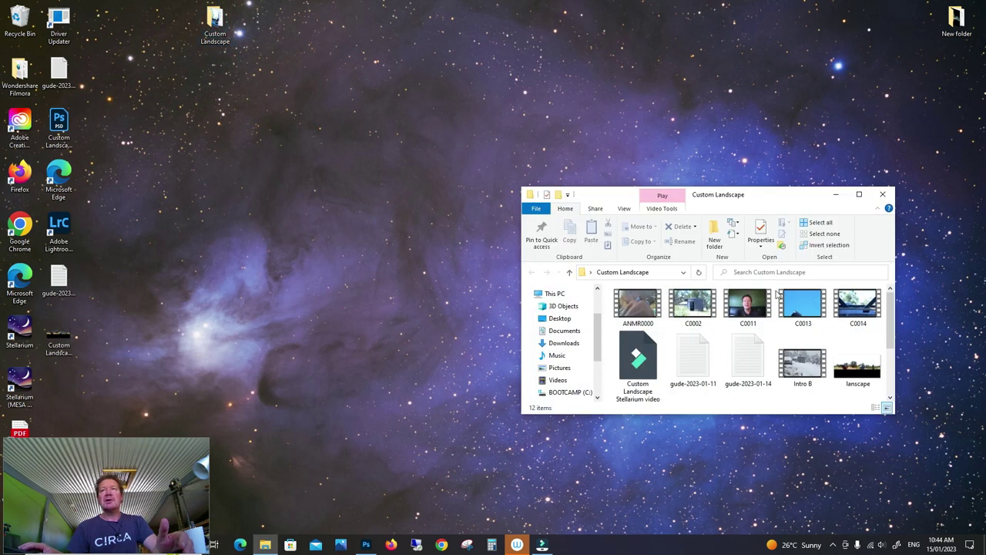
{"action": "double_click", "coordinate": [857, 366]}
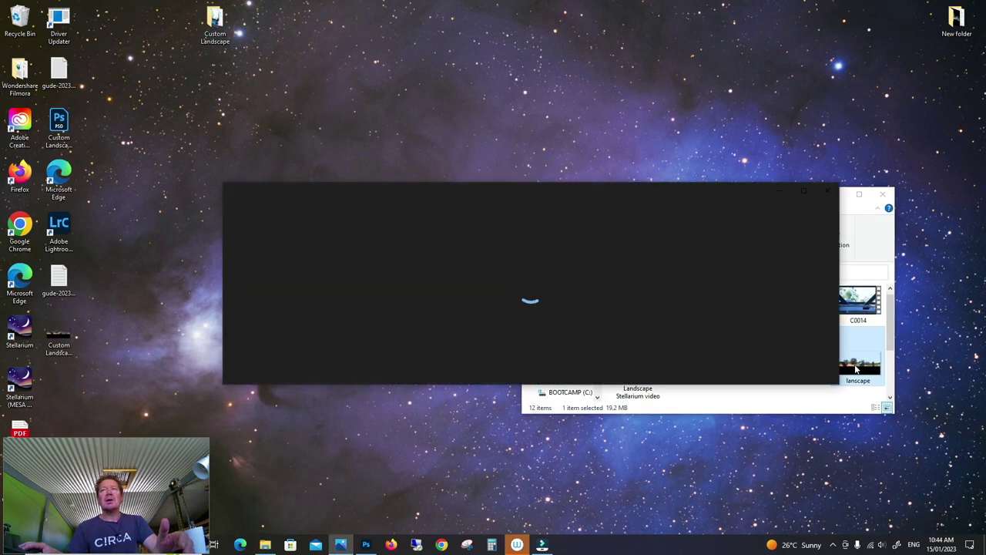
{"action": "left_click", "coordinate": [803, 191]}
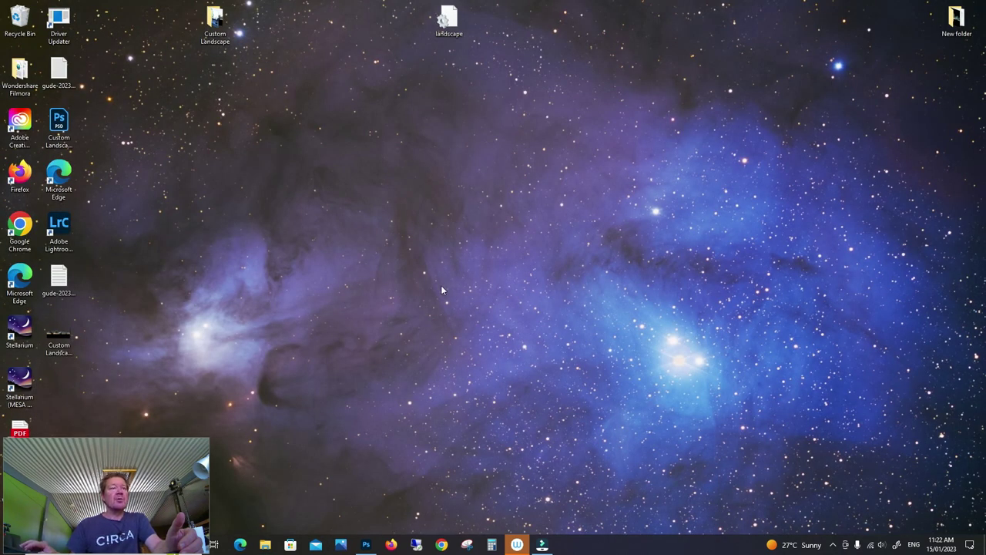
Step: Browse from C: through Program Files\Stellarium\landscapes into the custom folder in a new Explorer window
{"action": "left_click", "coordinate": [265, 544]}
{"action": "left_click_drag", "start_coordinate": [235, 92], "coordinate": [406, 117]}
{"action": "left_click_drag", "start_coordinate": [248, 245], "coordinate": [249, 277]}
{"action": "left_click", "coordinate": [219, 285]}
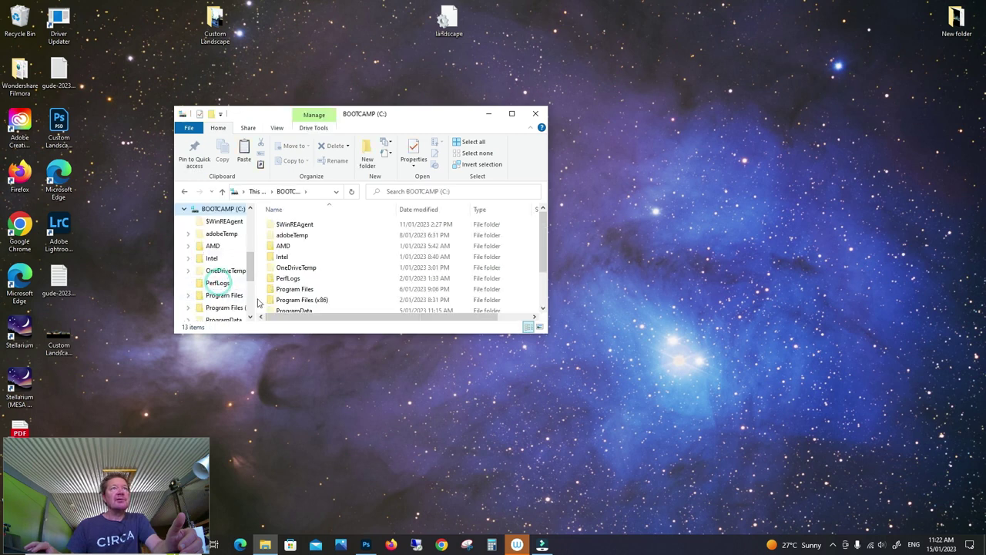
{"action": "double_click", "coordinate": [308, 289]}
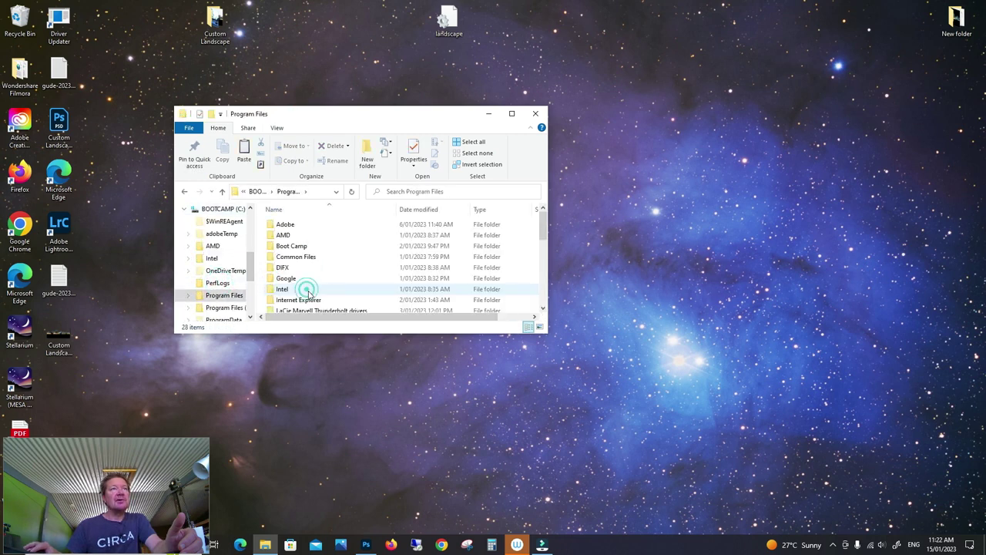
{"action": "left_click_drag", "start_coordinate": [544, 222], "coordinate": [544, 255]}
{"action": "double_click", "coordinate": [297, 287]}
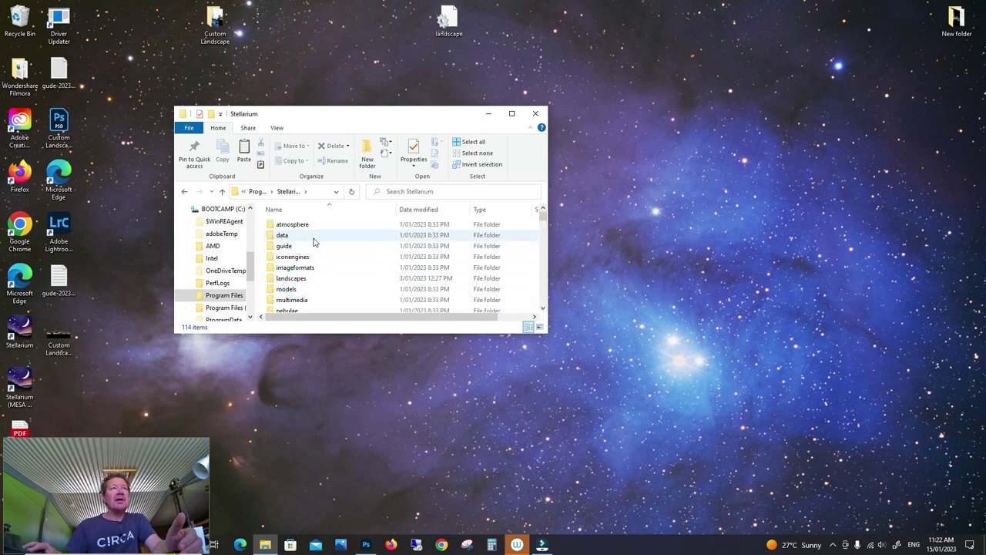
{"action": "double_click", "coordinate": [293, 282]}
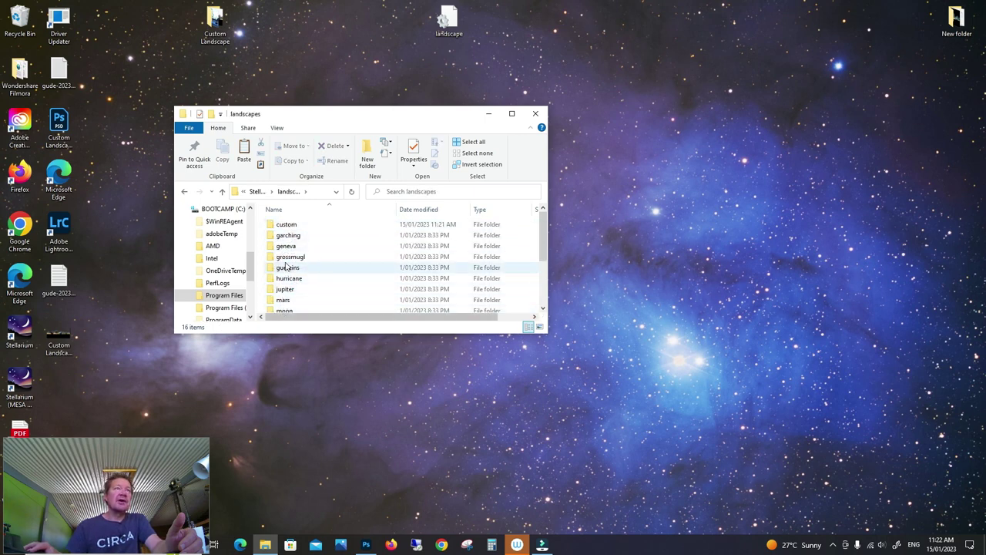
{"action": "double_click", "coordinate": [287, 224]}
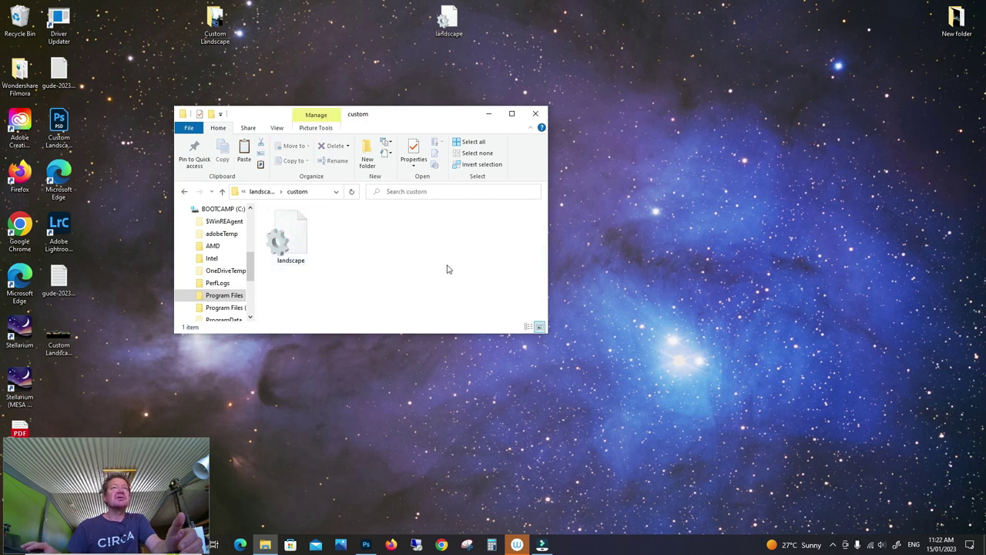
{"action": "left_click_drag", "start_coordinate": [383, 114], "coordinate": [657, 161]}
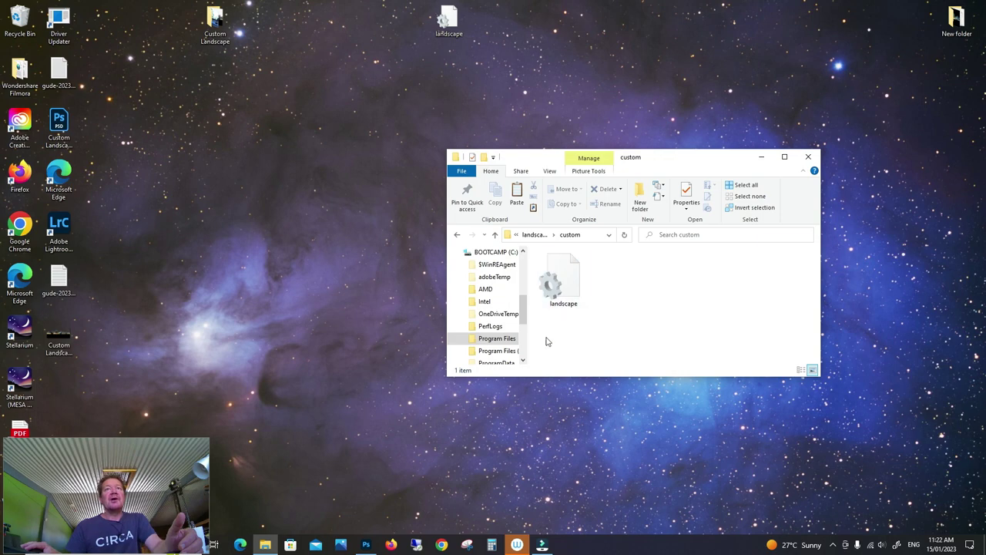
Step: Copy the landscape image from desktop Custom Landscape and paste it into landscapes\custom, granting admin permission
{"action": "double_click", "coordinate": [215, 25]}
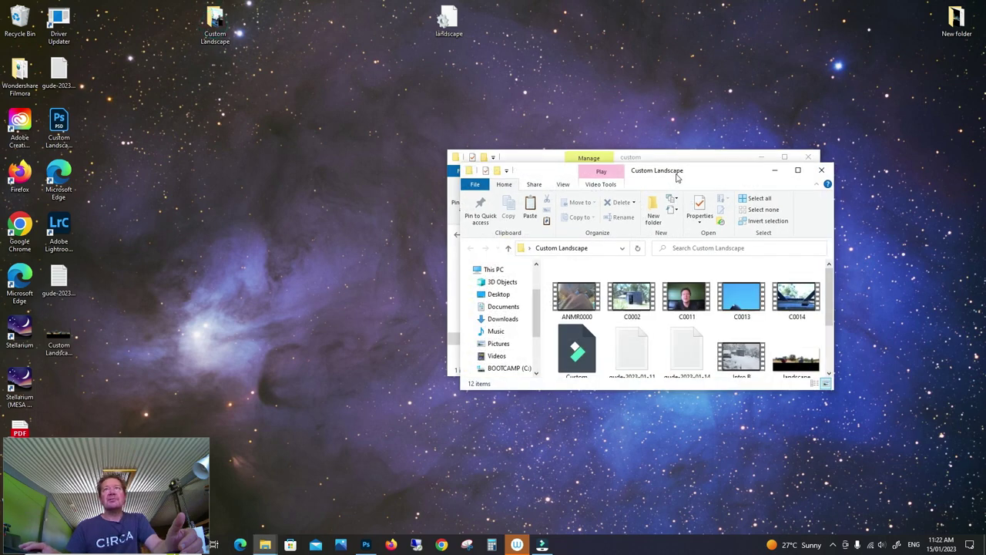
{"action": "left_click_drag", "start_coordinate": [676, 178], "coordinate": [277, 119]}
{"action": "scroll", "coordinate": [430, 246], "scroll_direction": "down", "scroll_amount": 1}
{"action": "right_click", "coordinate": [396, 265]}
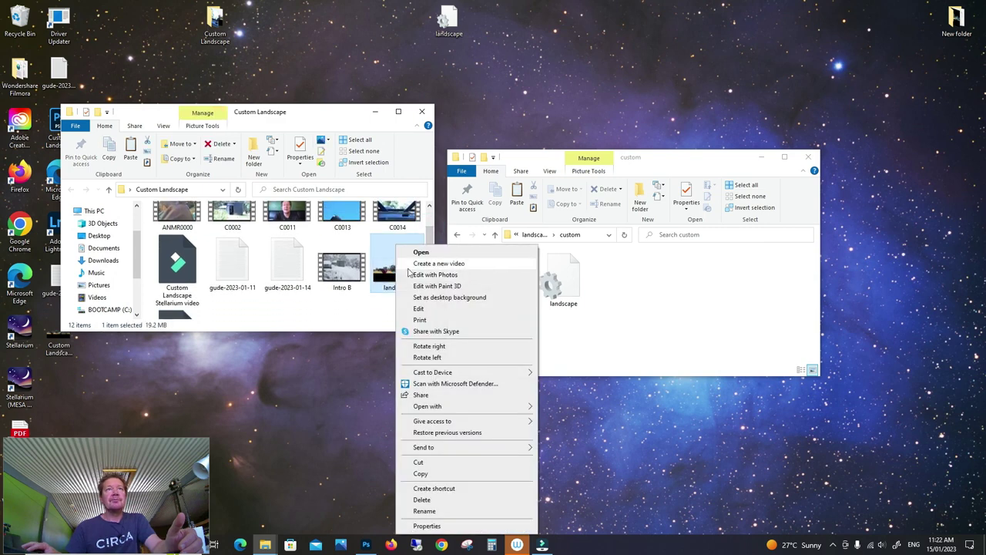
{"action": "left_click", "coordinate": [421, 473]}
{"action": "right_click", "coordinate": [628, 298]}
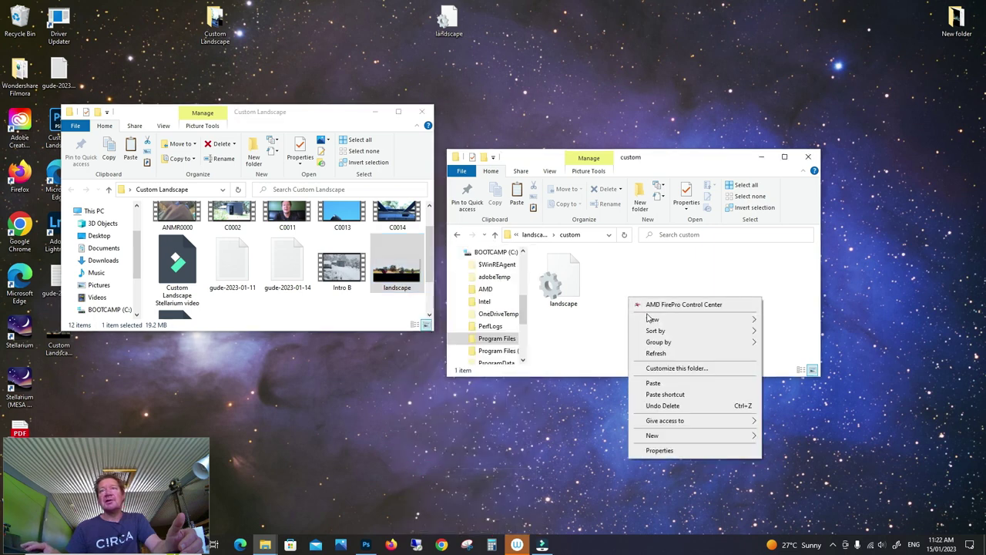
{"action": "left_click", "coordinate": [652, 383]}
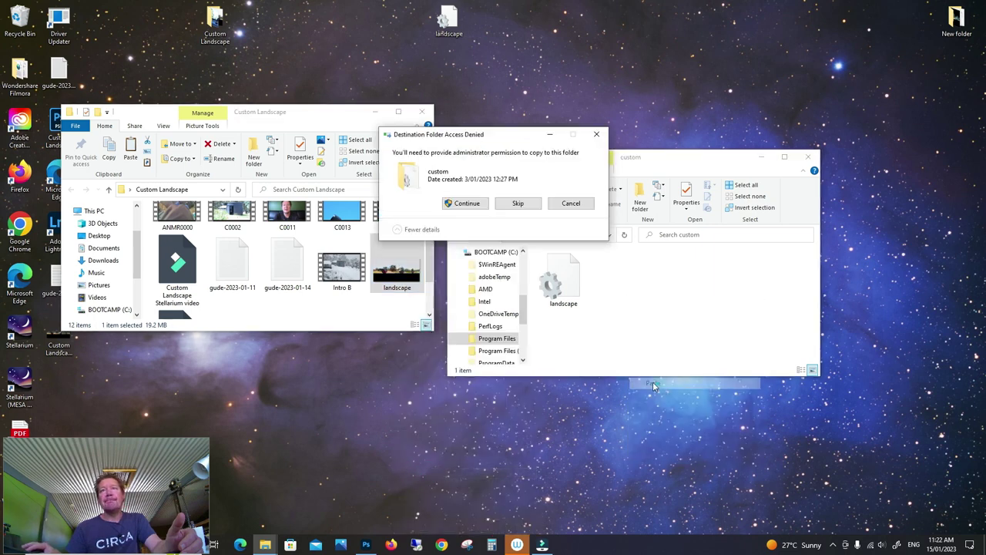
{"action": "left_click", "coordinate": [477, 209]}
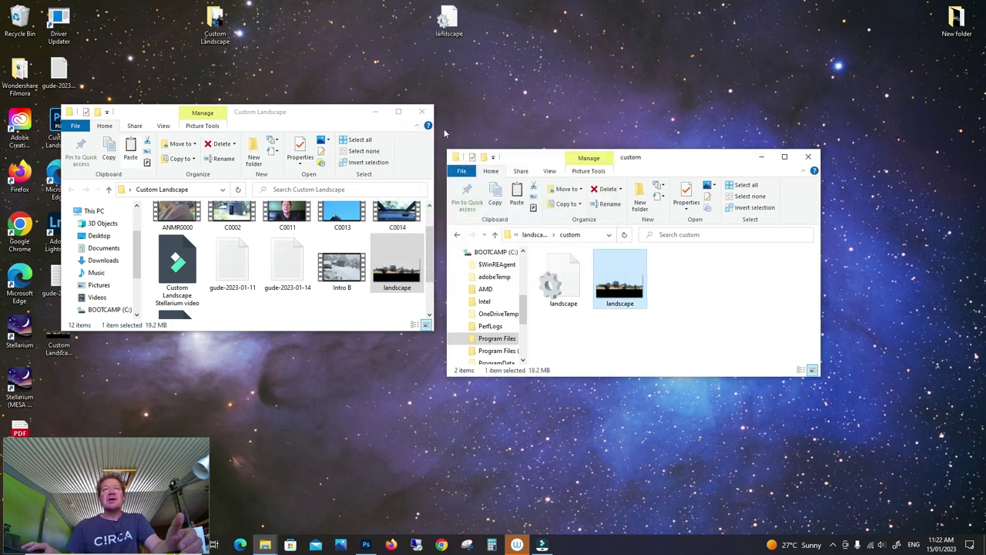
{"action": "double_click", "coordinate": [565, 287]}
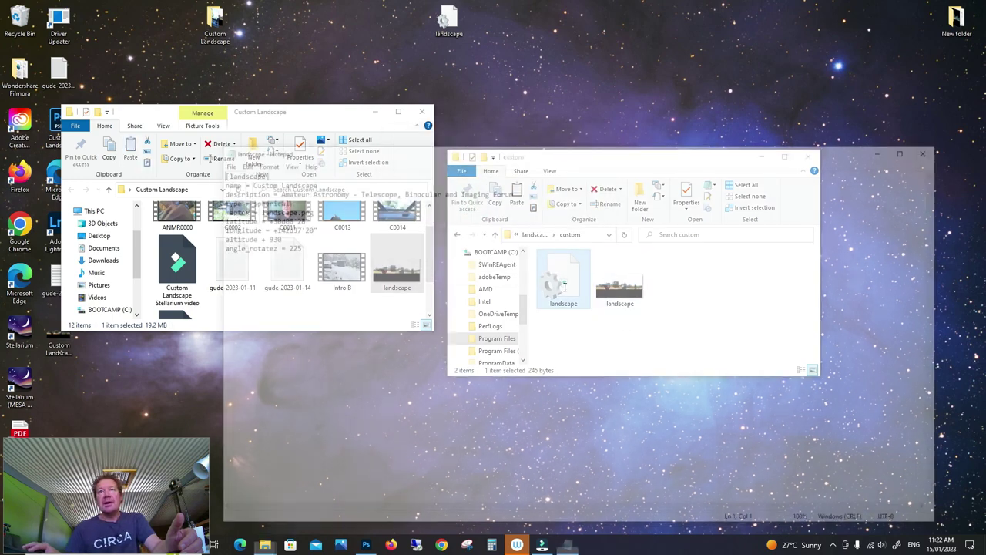
{"action": "left_click_drag", "start_coordinate": [536, 154], "coordinate": [485, 97]}
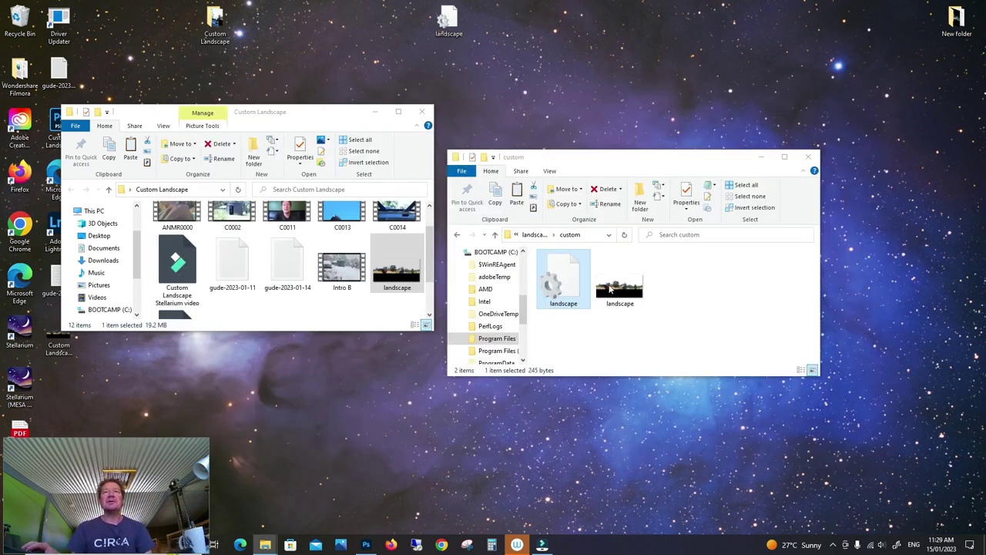
{"action": "double_click", "coordinate": [23, 333]}
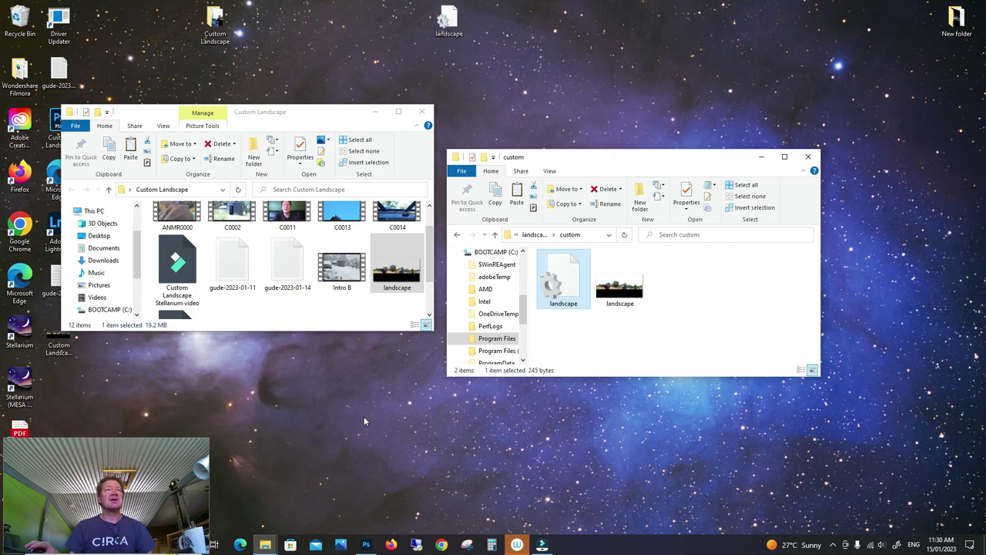
Step: Edit landscape.ini so angle_rotatez reads 214 instead of 225, saving on close
{"action": "double_click", "coordinate": [561, 285]}
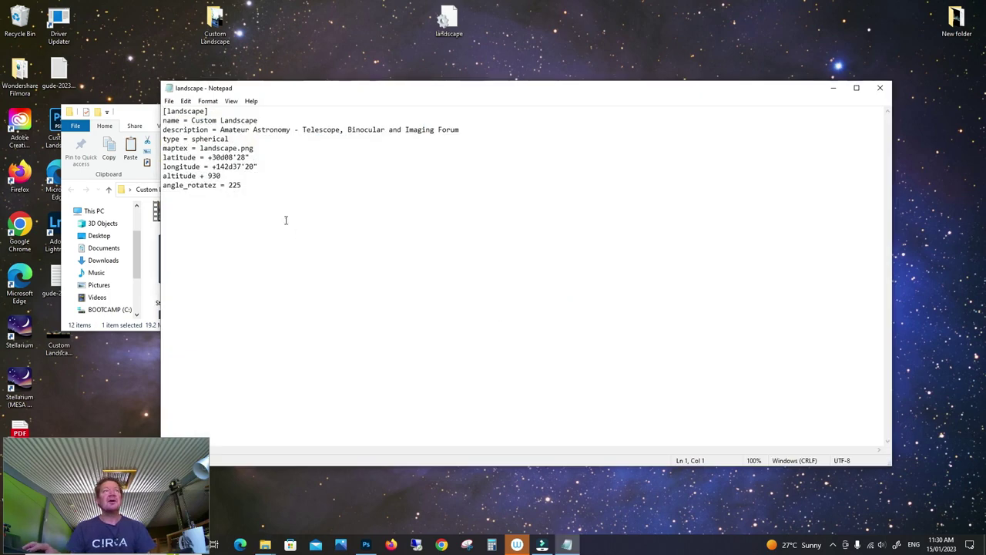
{"action": "left_click_drag", "start_coordinate": [242, 184], "coordinate": [233, 186]}
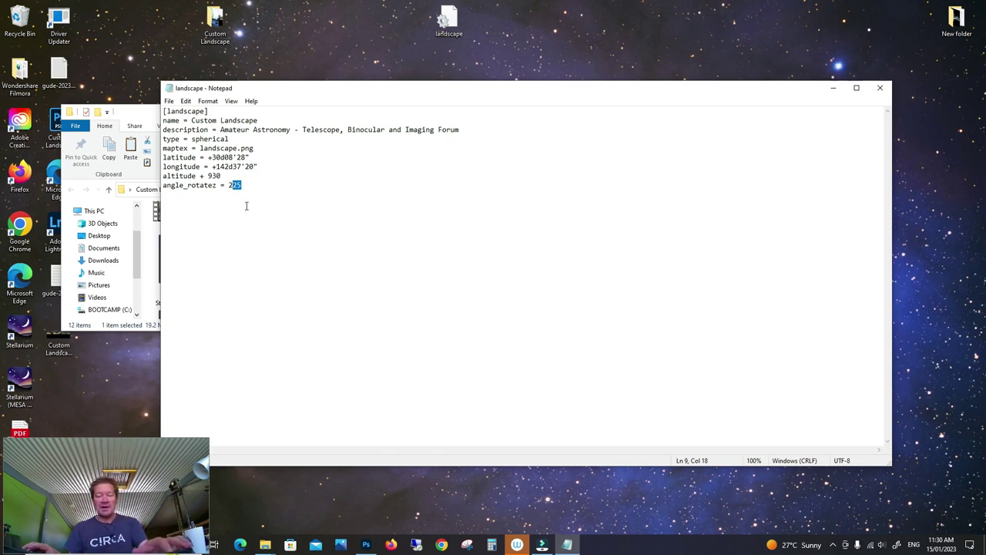
{"action": "type", "text": "14"}
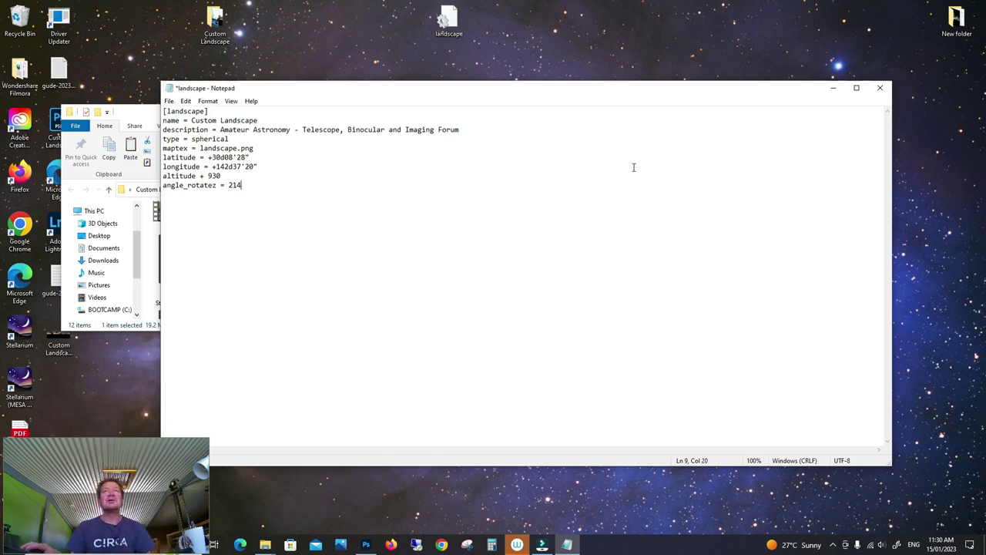
{"action": "left_click", "coordinate": [879, 88]}
{"action": "left_click", "coordinate": [465, 278]}
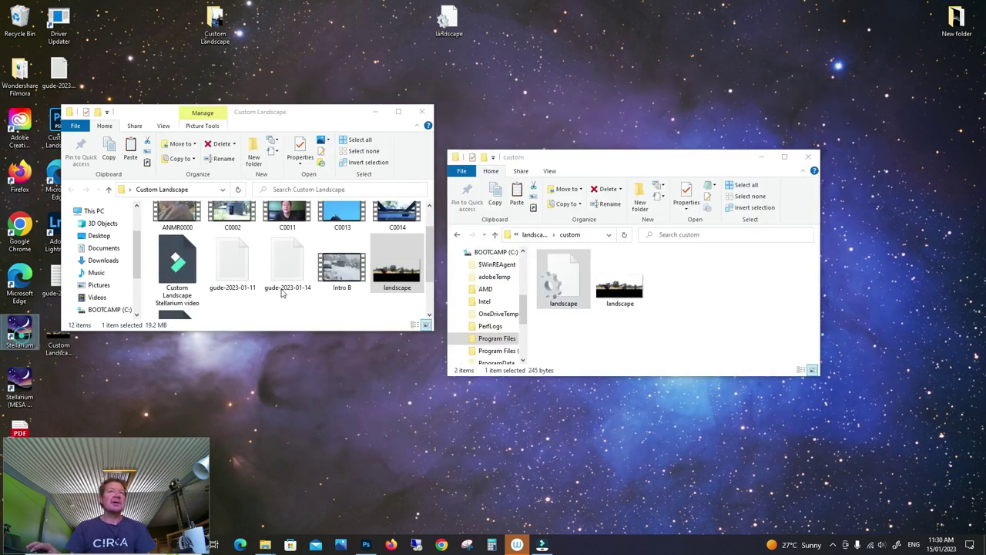
Step: Relaunch Stellarium so it loads the rotated custom panorama landscape
{"action": "double_click", "coordinate": [21, 333]}
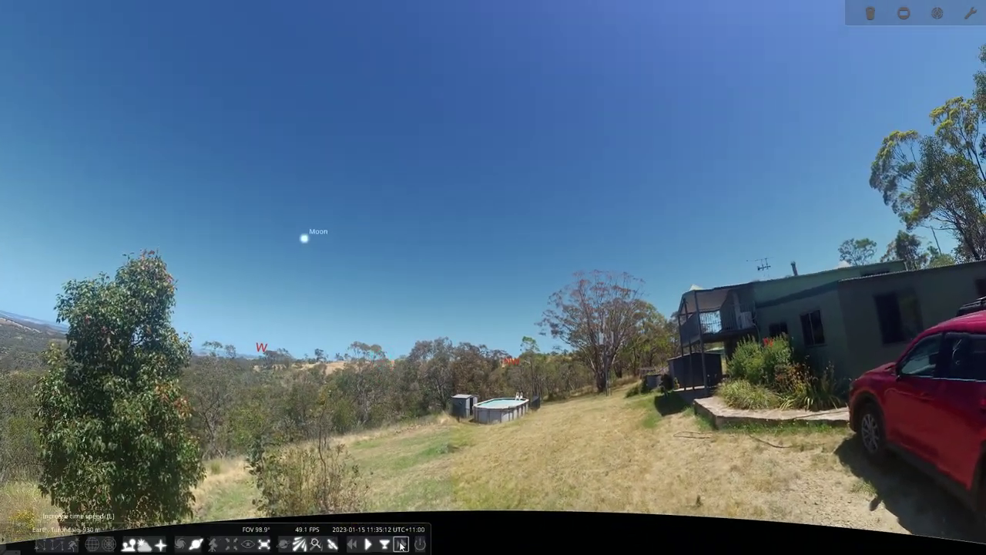
Step: Speed up time past sunset to 22:41 and pan south toward Canopus and Achernar
{"action": "left_click", "coordinate": [400, 545]}
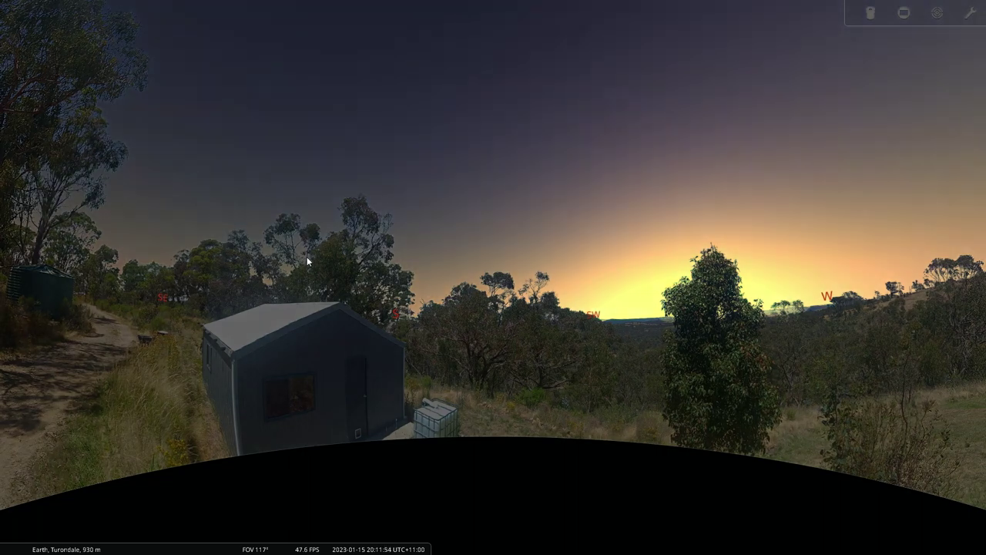
{"action": "left_click_drag", "start_coordinate": [306, 256], "coordinate": [455, 282]}
{"action": "left_click_drag", "start_coordinate": [486, 287], "coordinate": [579, 299]}
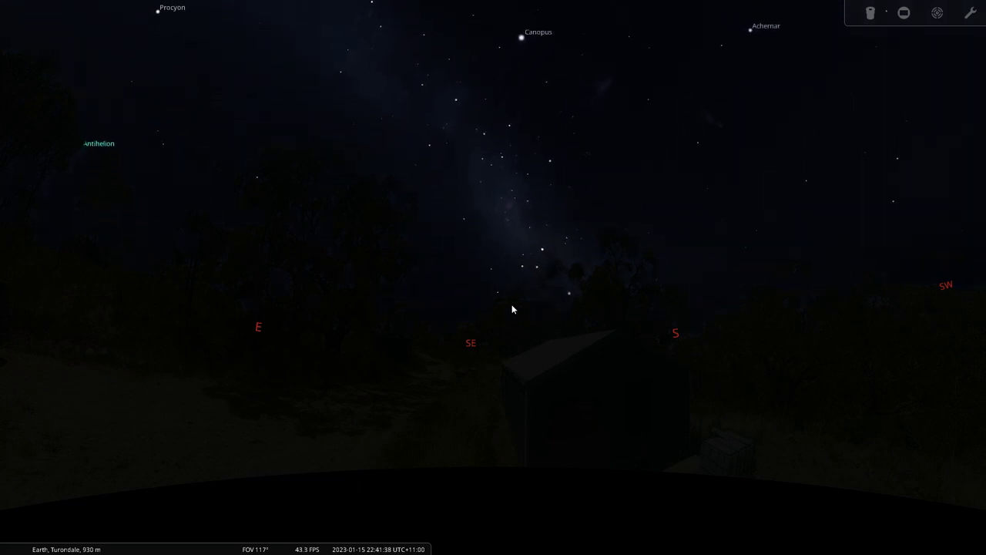
Step: Pan and zoom across the eastern and northern sky as time runs to 05:54 dawn
{"action": "left_click_drag", "start_coordinate": [294, 283], "coordinate": [414, 299]}
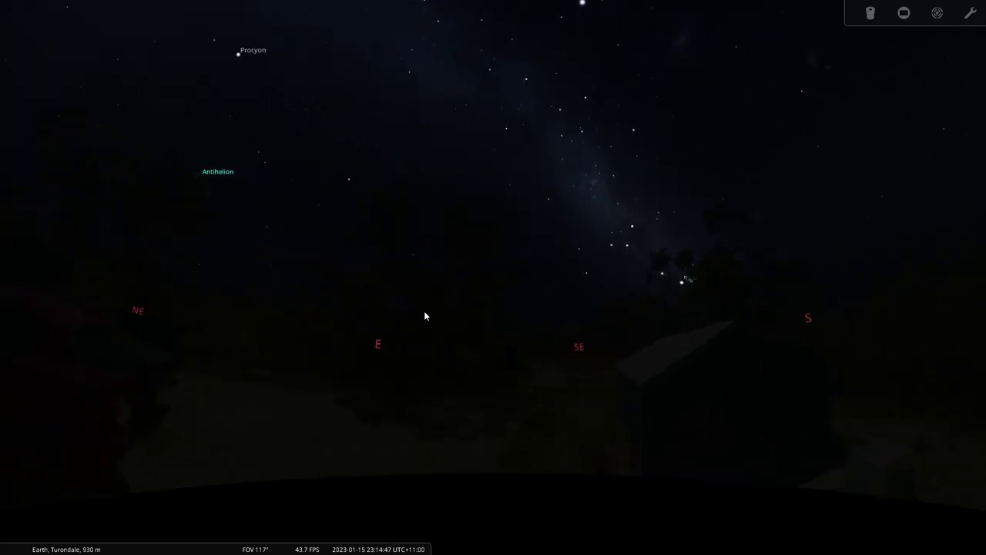
{"action": "scroll", "coordinate": [399, 308], "scroll_direction": "up", "scroll_amount": 3}
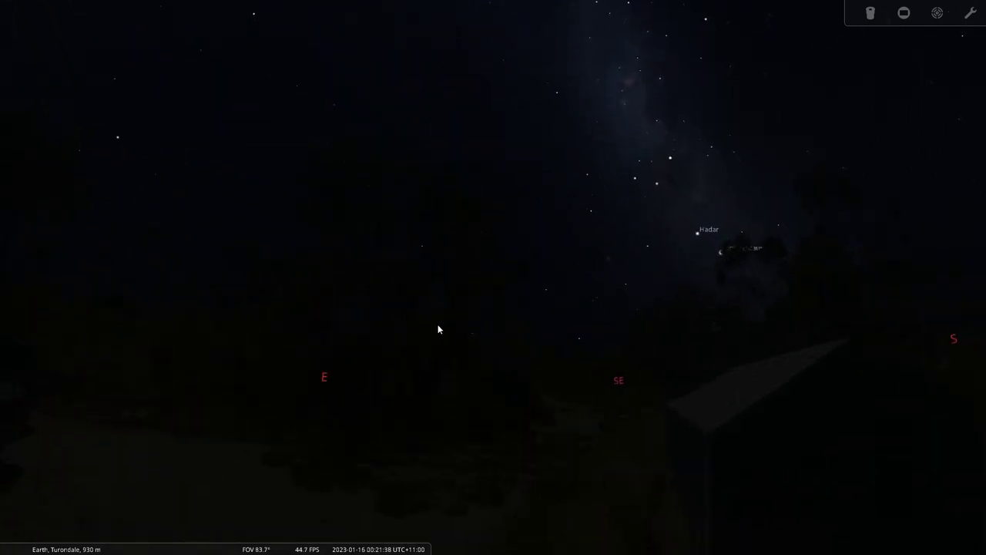
{"action": "left_click_drag", "start_coordinate": [437, 324], "coordinate": [409, 319]}
{"action": "scroll", "coordinate": [444, 330], "scroll_direction": "down", "scroll_amount": 3}
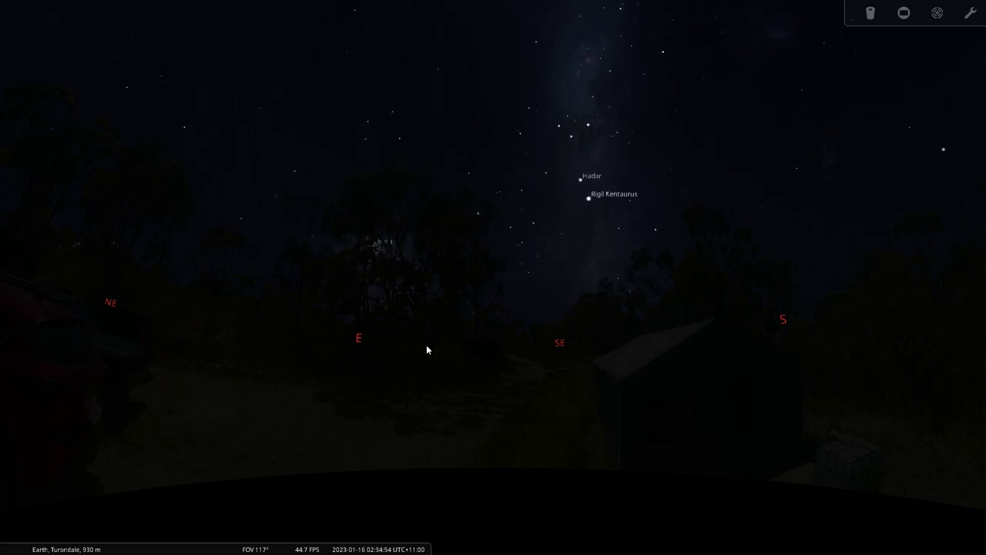
{"action": "scroll", "coordinate": [378, 290], "scroll_direction": "down", "scroll_amount": 3}
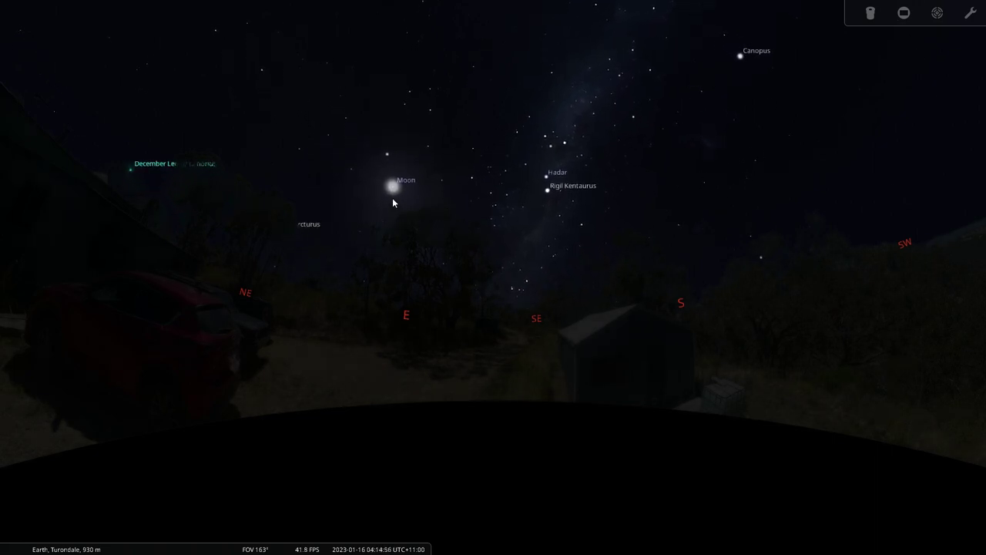
{"action": "left_click_drag", "start_coordinate": [355, 245], "coordinate": [450, 226]}
{"action": "scroll", "coordinate": [439, 221], "scroll_direction": "up", "scroll_amount": 5}
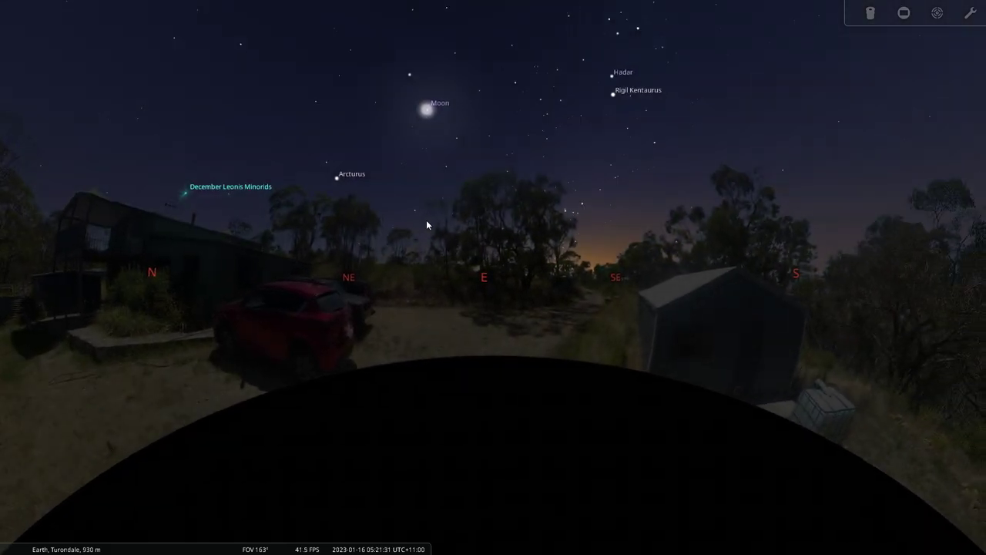
Step: Pan across the eastern landscape toward the shed and southwest as time reaches 12:34 midday
{"action": "key", "text": "Left"}
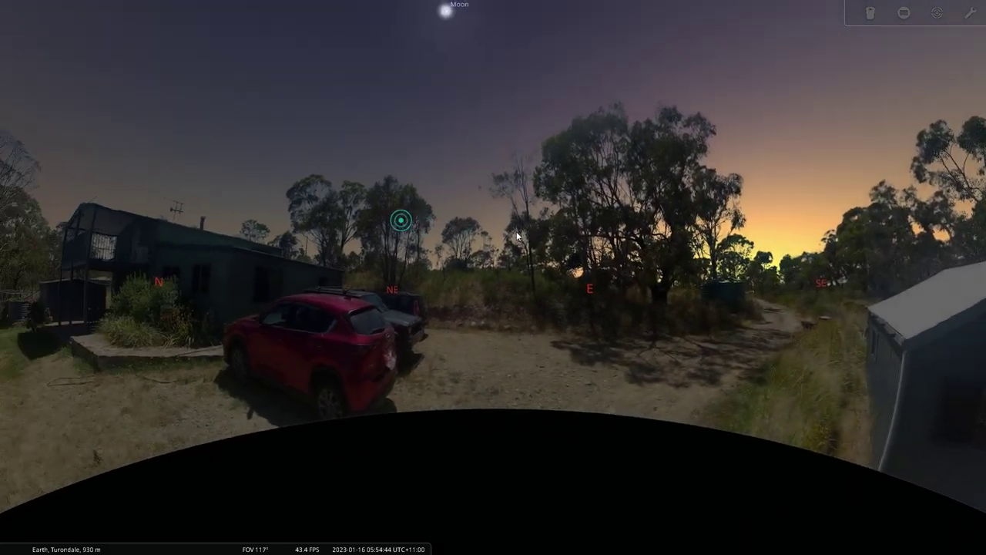
{"action": "left_click_drag", "start_coordinate": [374, 241], "coordinate": [516, 291]}
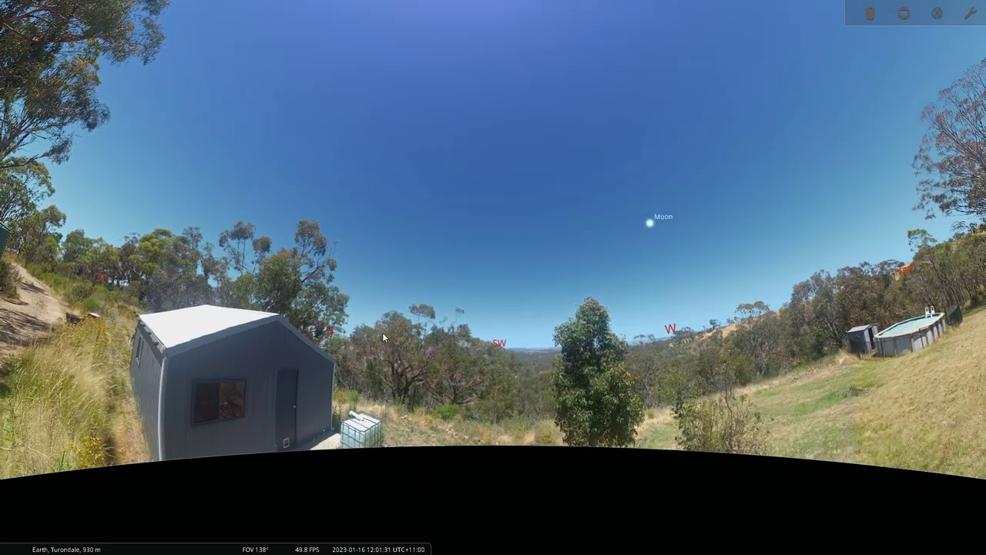
{"action": "left_click_drag", "start_coordinate": [382, 332], "coordinate": [476, 322]}
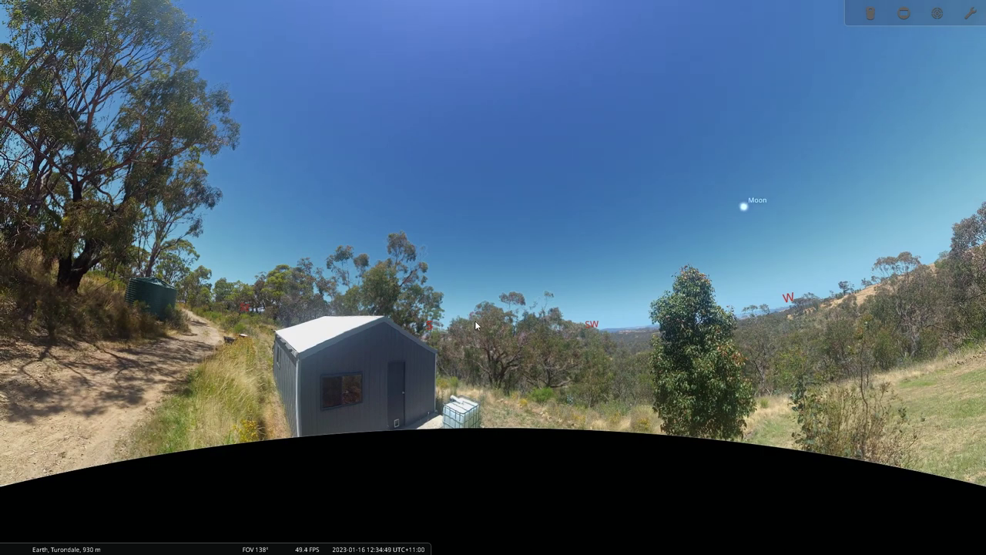